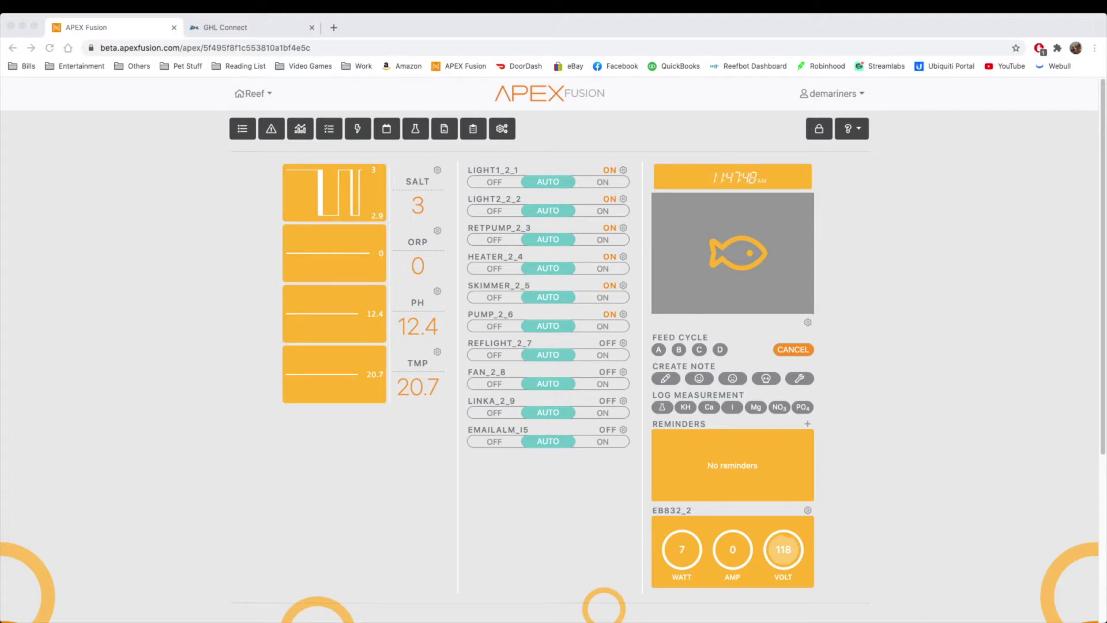
Step: Open Media Configuration from the gear on the Apex Fusion dashboard's media (fish) panel
{"action": "left_click", "coordinate": [869, 236]}
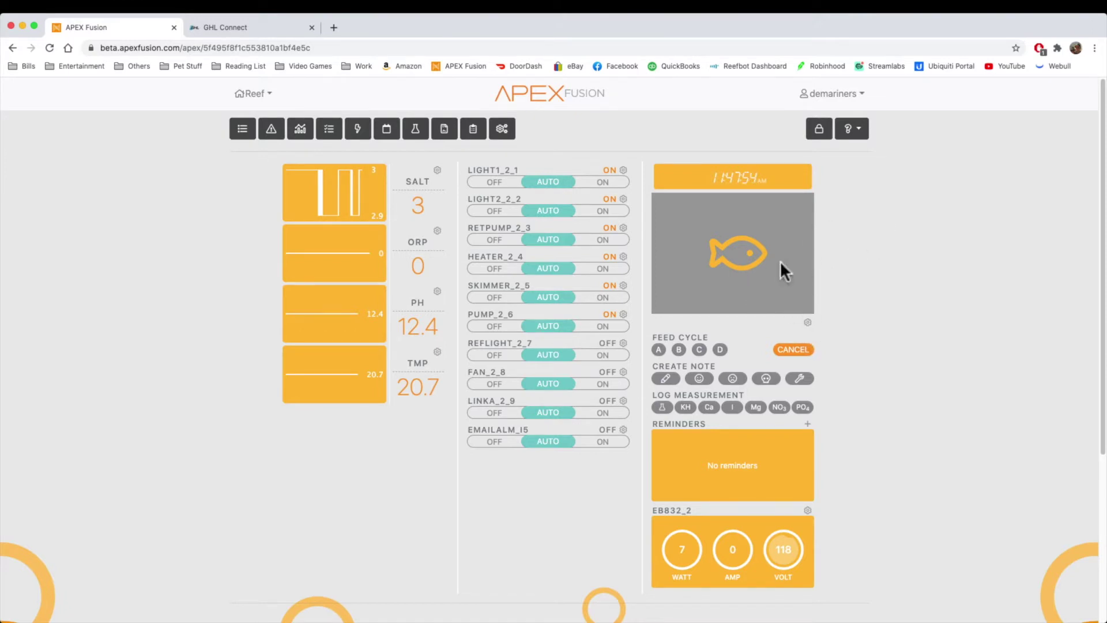
{"action": "left_click", "coordinate": [807, 323]}
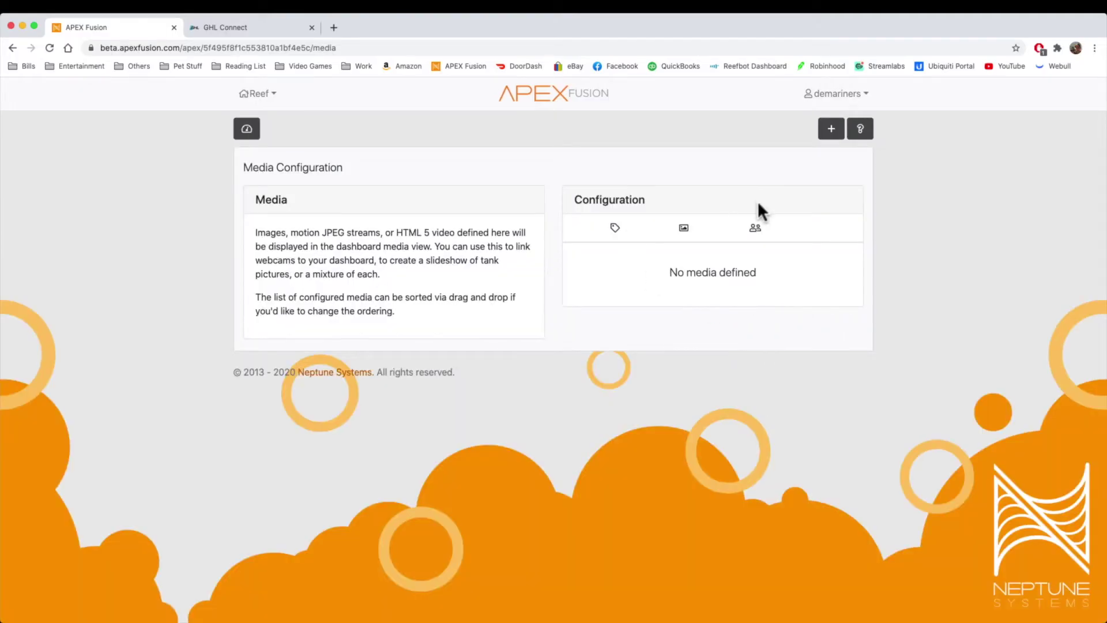
Step: Start a new media item, review its type list (Image / Motion JPEG), then cancel and return to the dashboard
{"action": "left_click", "coordinate": [831, 128]}
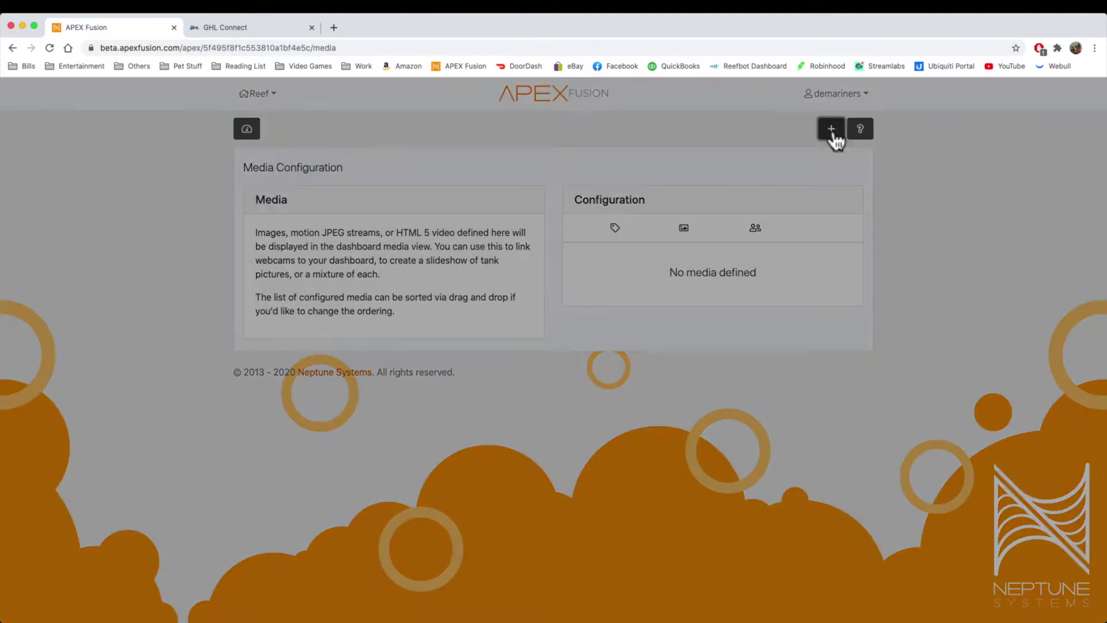
{"action": "left_click", "coordinate": [525, 320]}
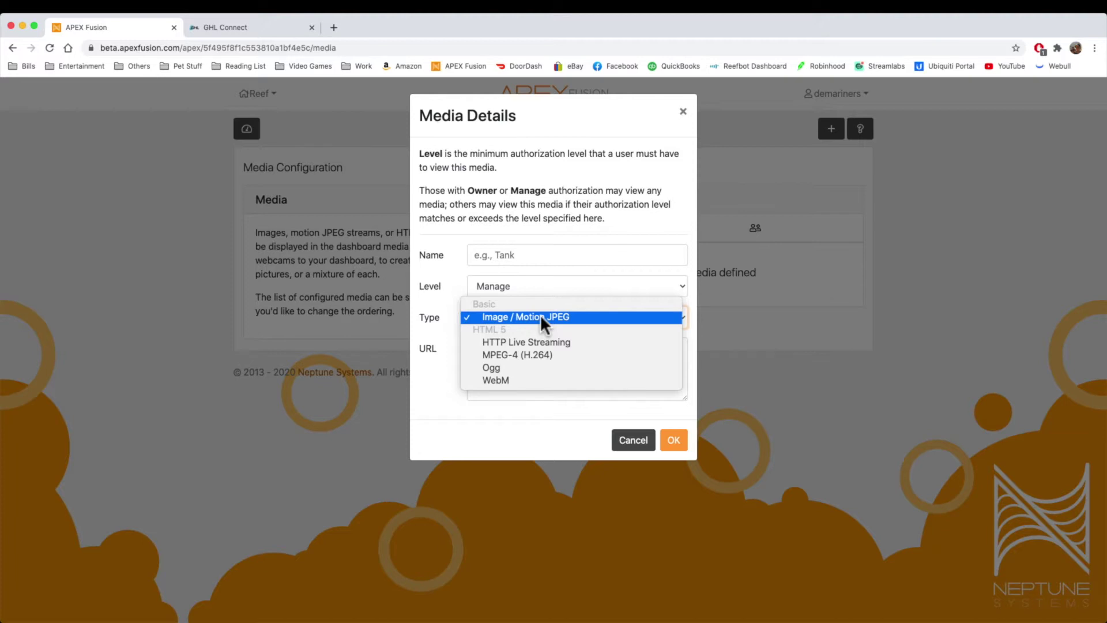
{"action": "left_click", "coordinate": [513, 434]}
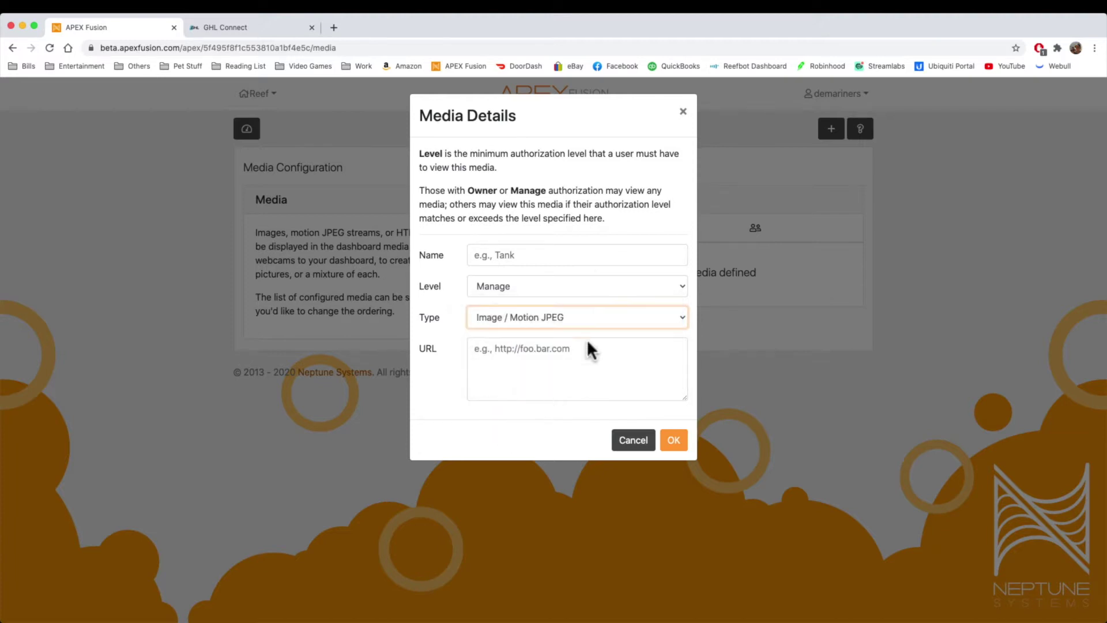
{"action": "left_click", "coordinate": [643, 448]}
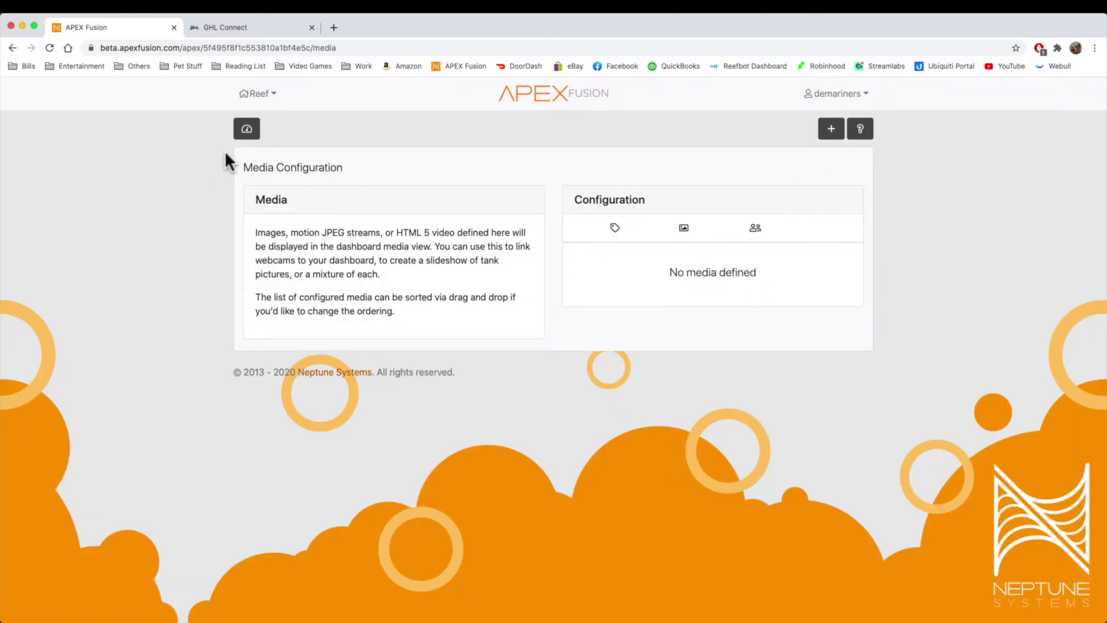
{"action": "left_click", "coordinate": [246, 136]}
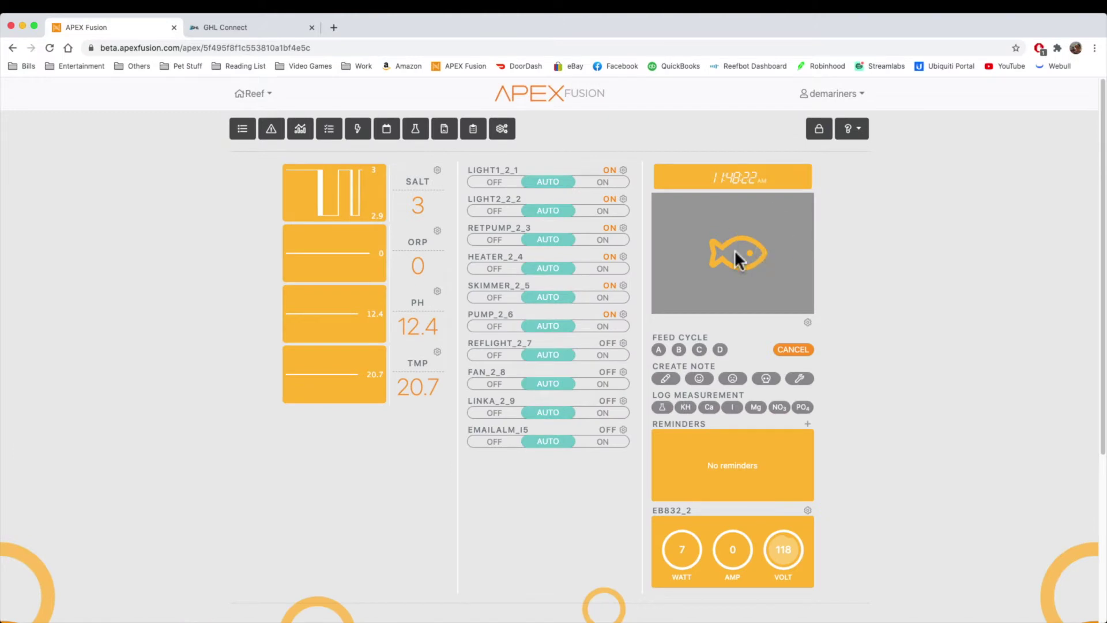
Step: In GHL Connect, go to the Webcam page, start adding a new webcam and enter its name
{"action": "left_click", "coordinate": [243, 38]}
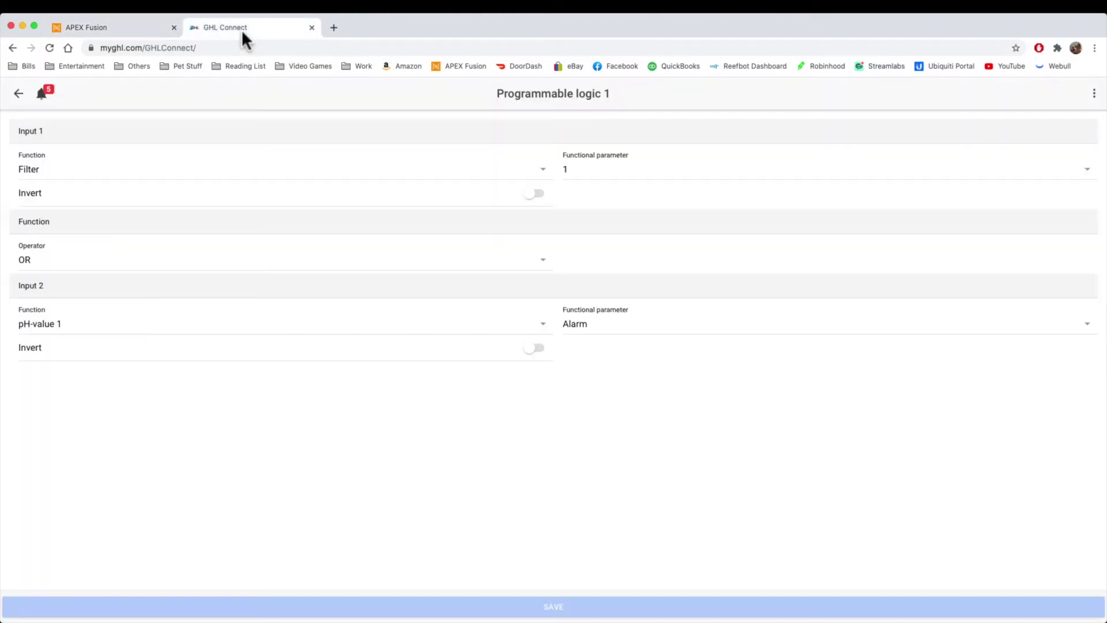
{"action": "left_click", "coordinate": [18, 93]}
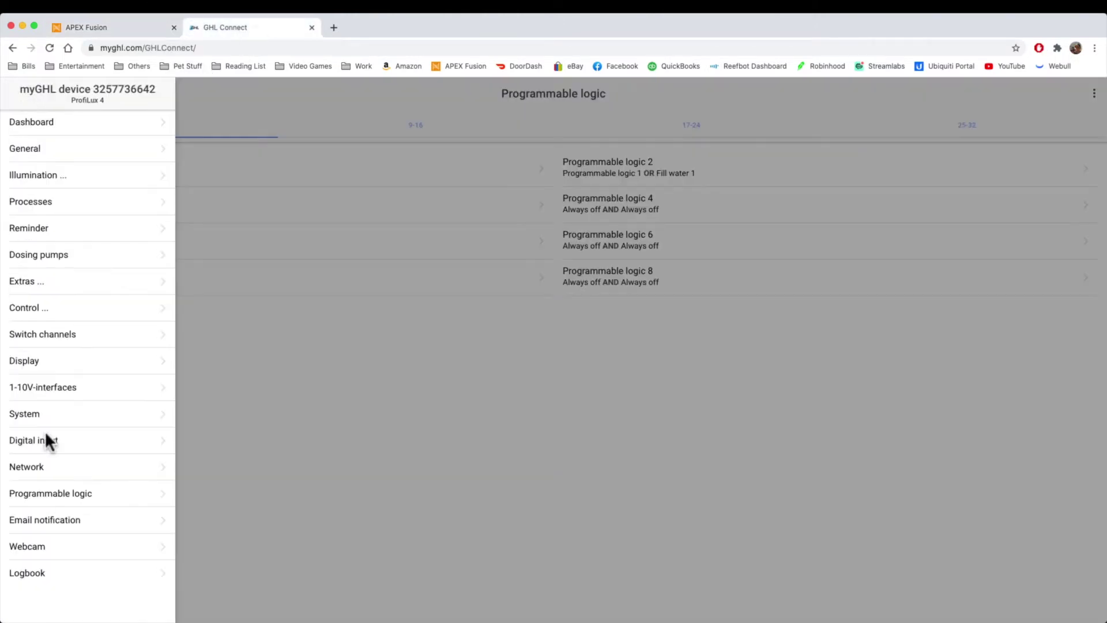
{"action": "left_click", "coordinate": [36, 548]}
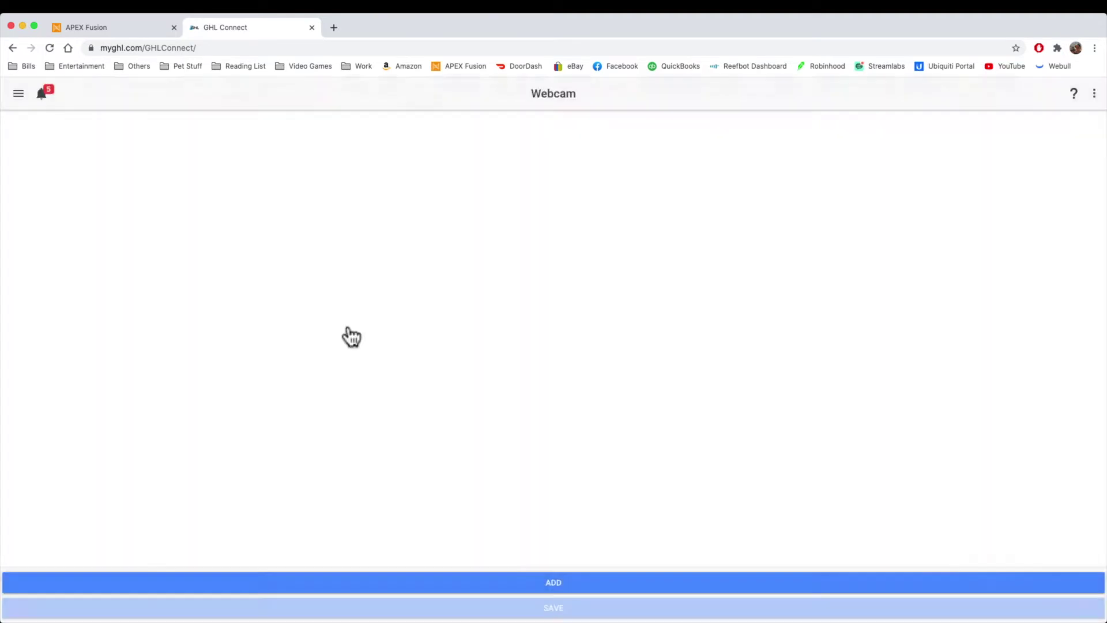
{"action": "left_click", "coordinate": [556, 592]}
{"action": "left_click", "coordinate": [512, 296]}
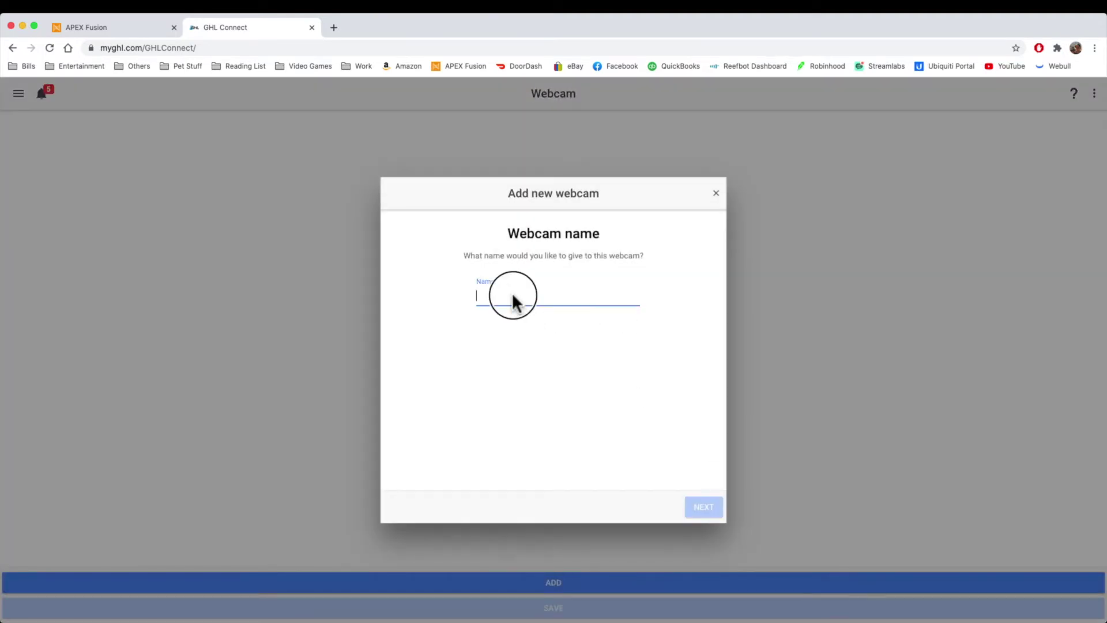
{"action": "type", "text": "Webcam"}
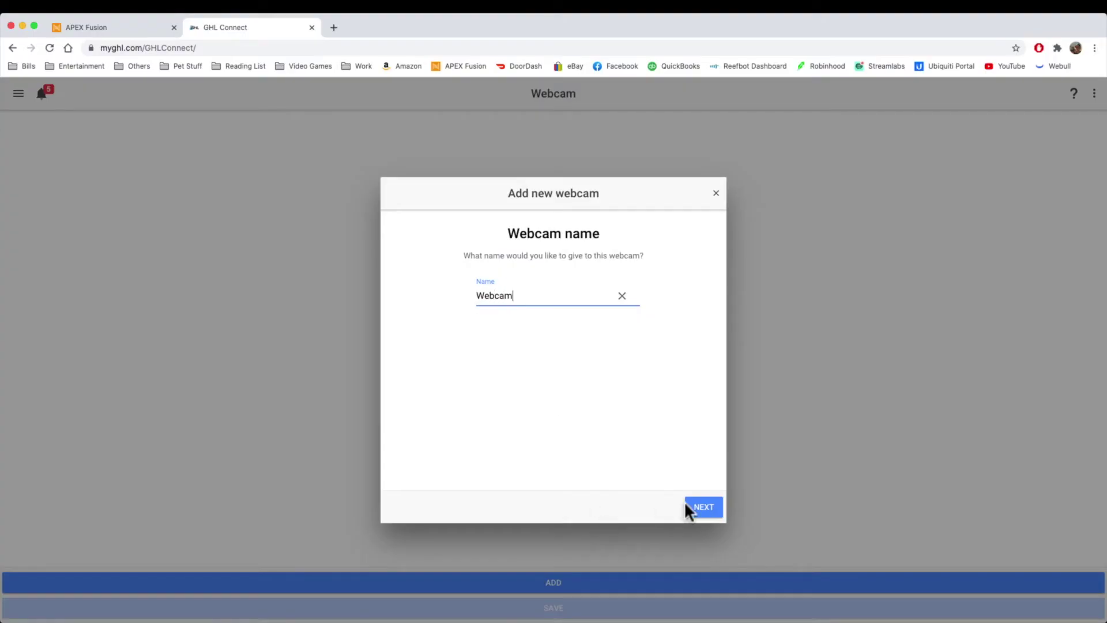
Step: Advance to the format and URL step, review the Motion JPEG format, and return to Apex Fusion
{"action": "left_click", "coordinate": [687, 508]}
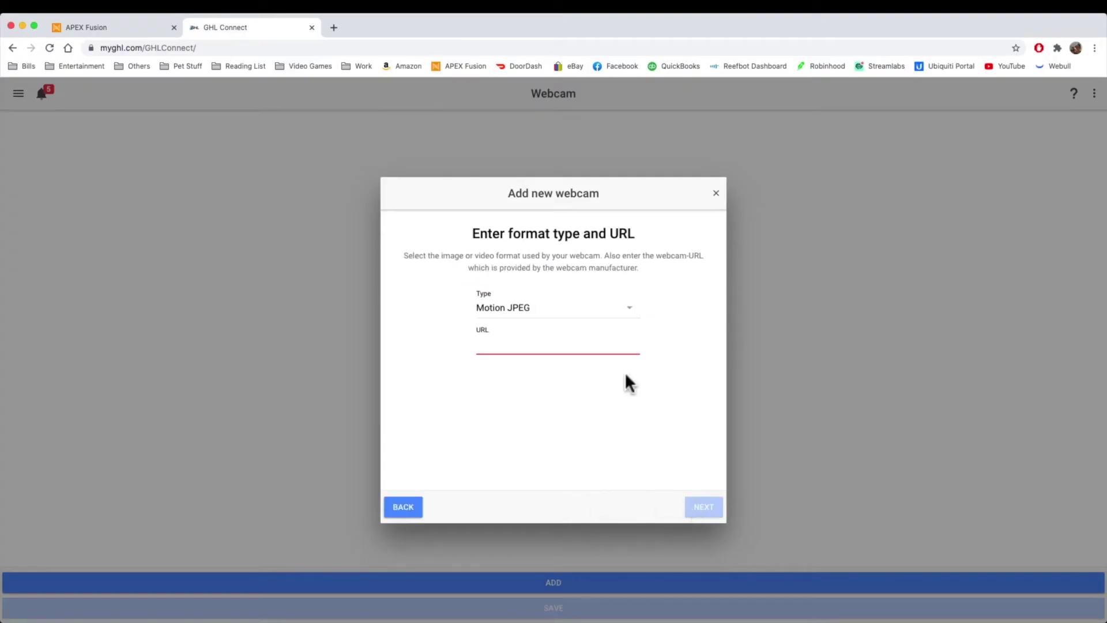
{"action": "left_click", "coordinate": [538, 314]}
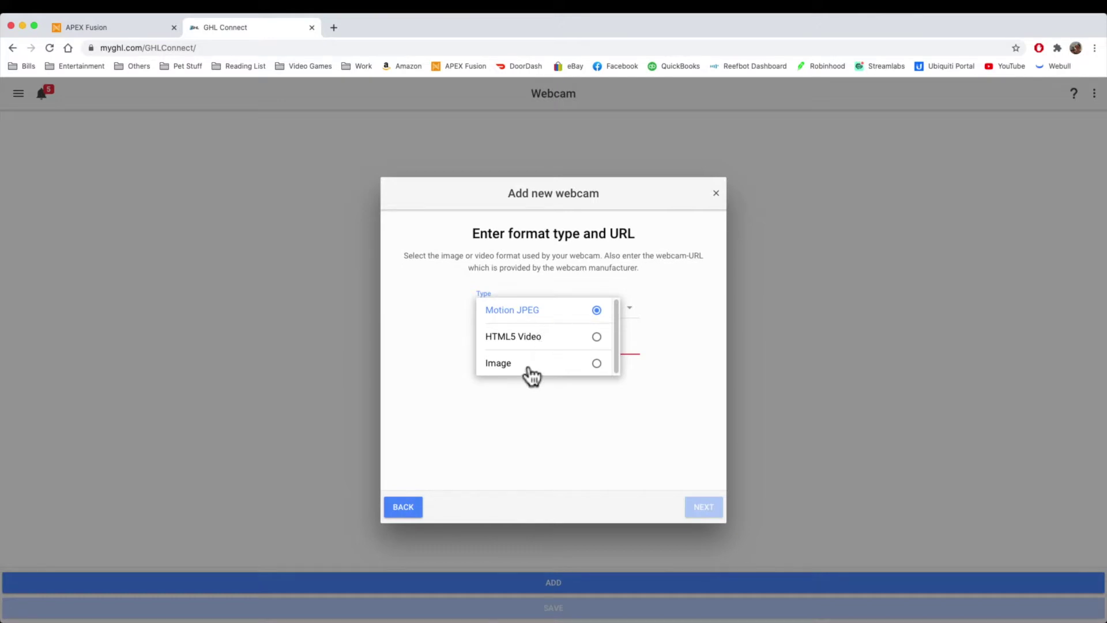
{"action": "left_click", "coordinate": [113, 27]}
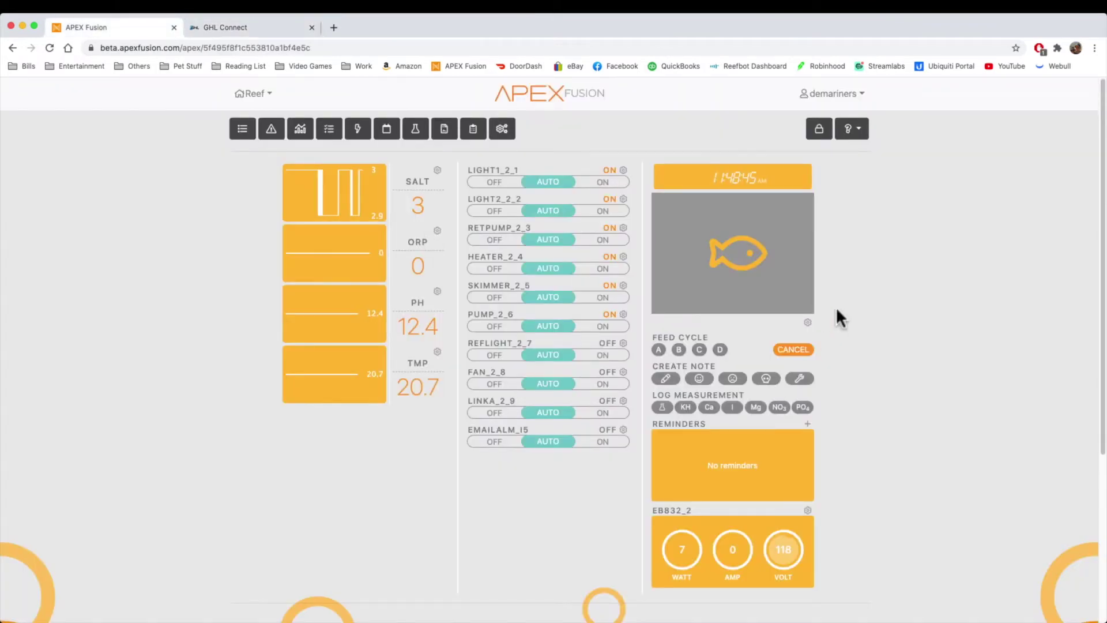
Step: Reopen the media settings and start a new media item, leaving its type at Image / Motion JPEG
{"action": "left_click", "coordinate": [808, 322]}
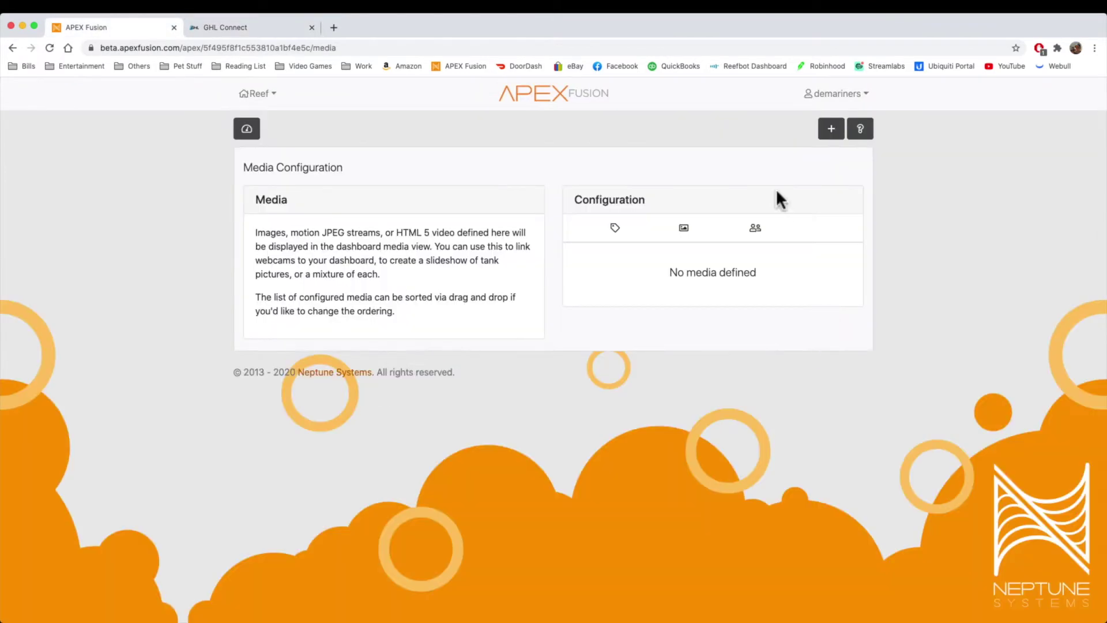
{"action": "left_click", "coordinate": [831, 131]}
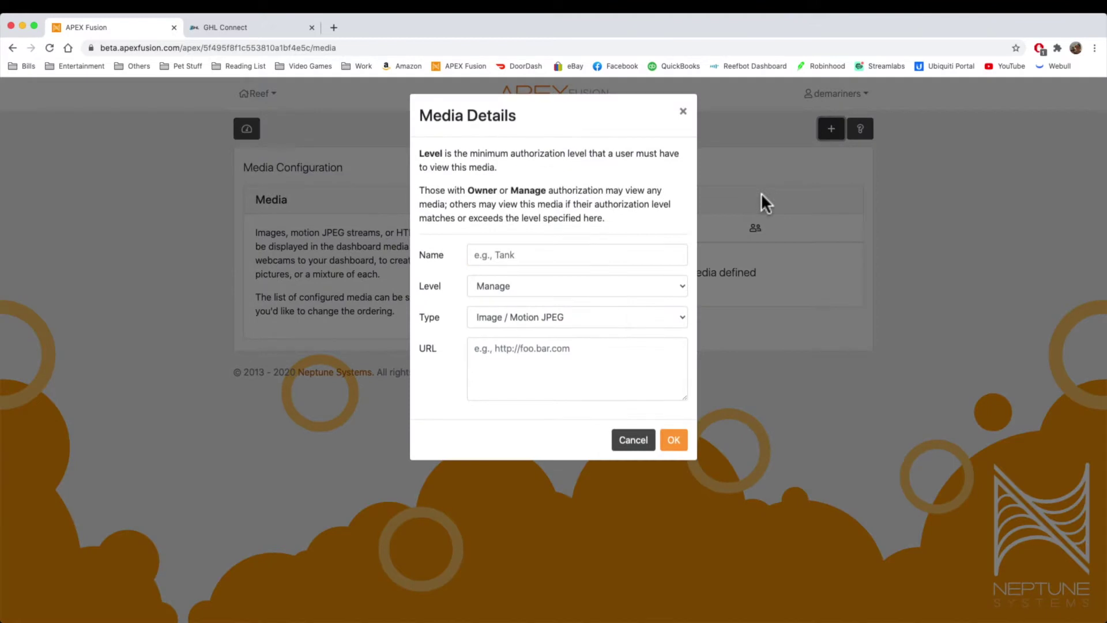
{"action": "left_click", "coordinate": [592, 315]}
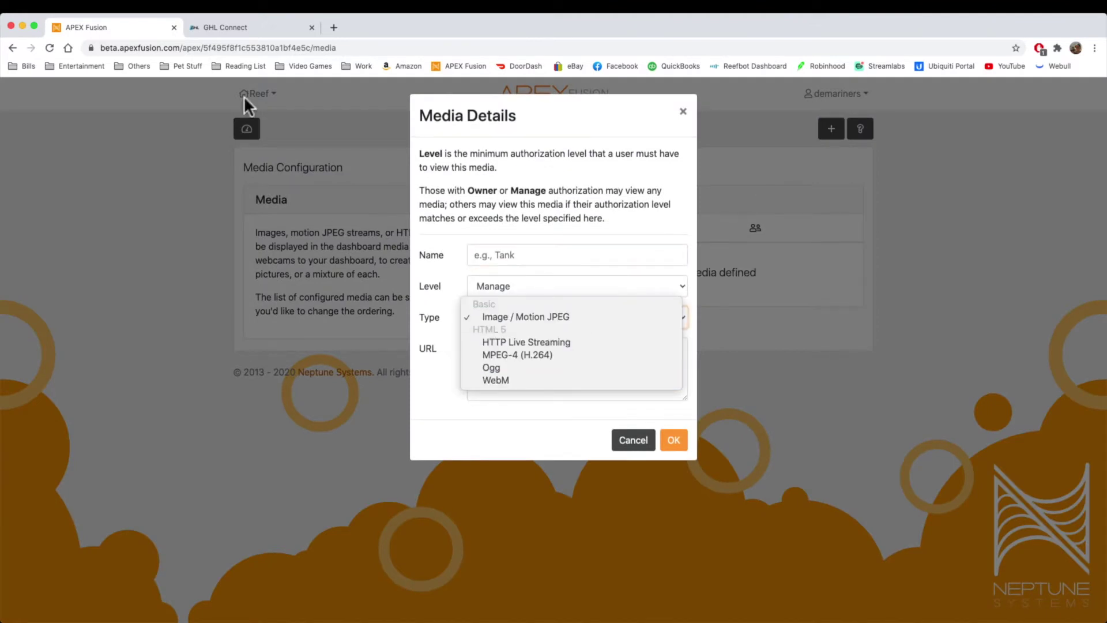
{"action": "left_click", "coordinate": [251, 19]}
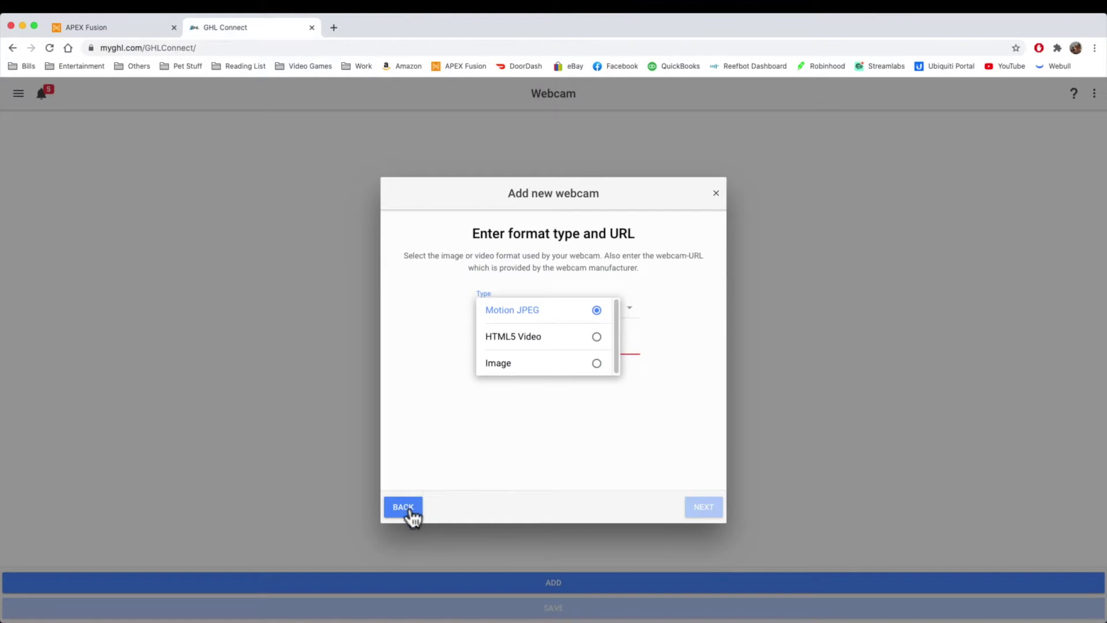
Step: Back out of and close the GHL Connect new-webcam setup, then go to the Dashboard
{"action": "left_click", "coordinate": [411, 512]}
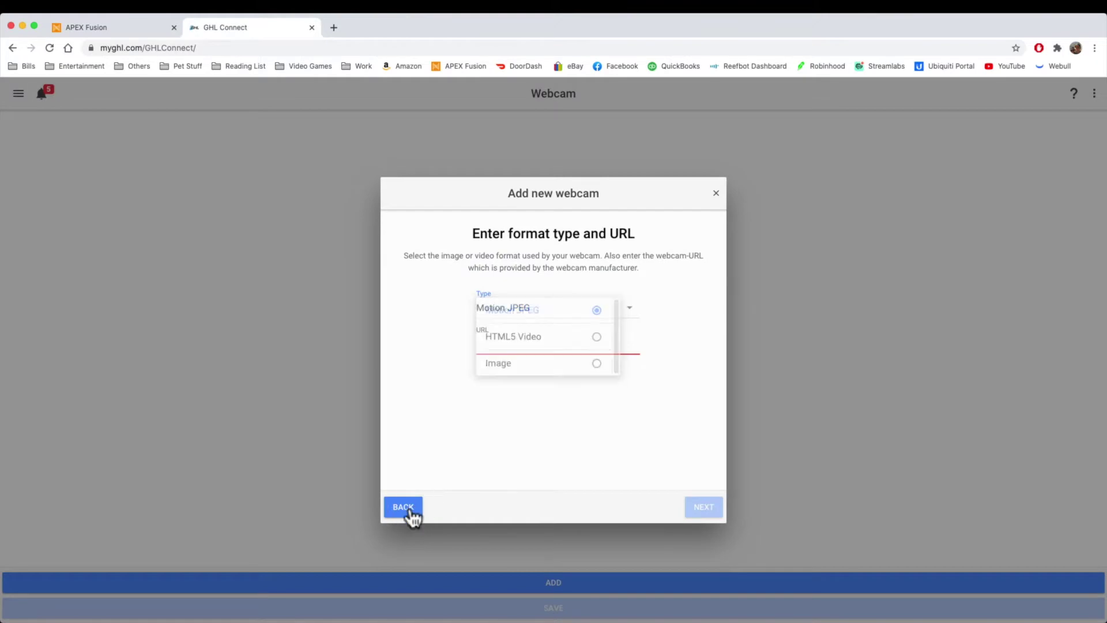
{"action": "left_click", "coordinate": [715, 194]}
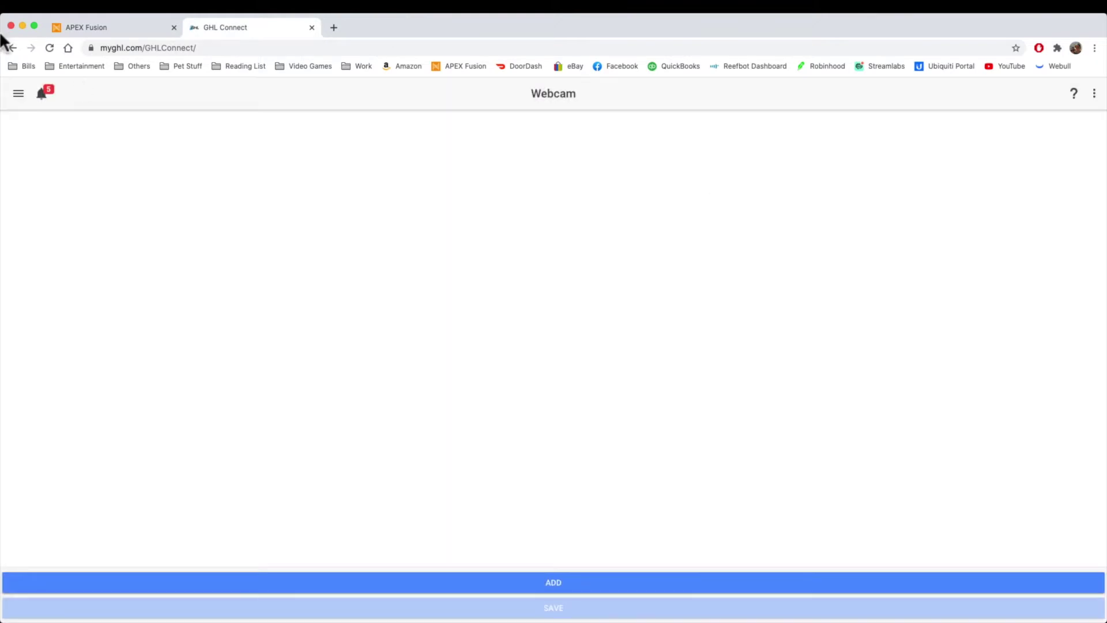
{"action": "left_click", "coordinate": [9, 99]}
{"action": "left_click", "coordinate": [10, 122]}
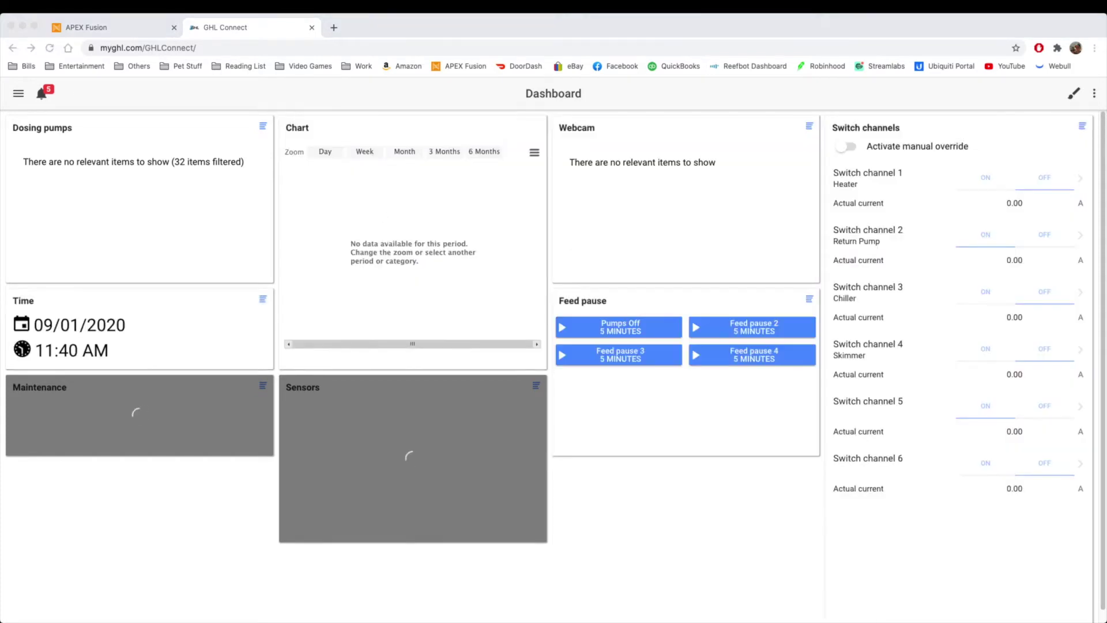
Step: In Apex Fusion, cancel the new media item and return to the dashboard
{"action": "left_click", "coordinate": [102, 28]}
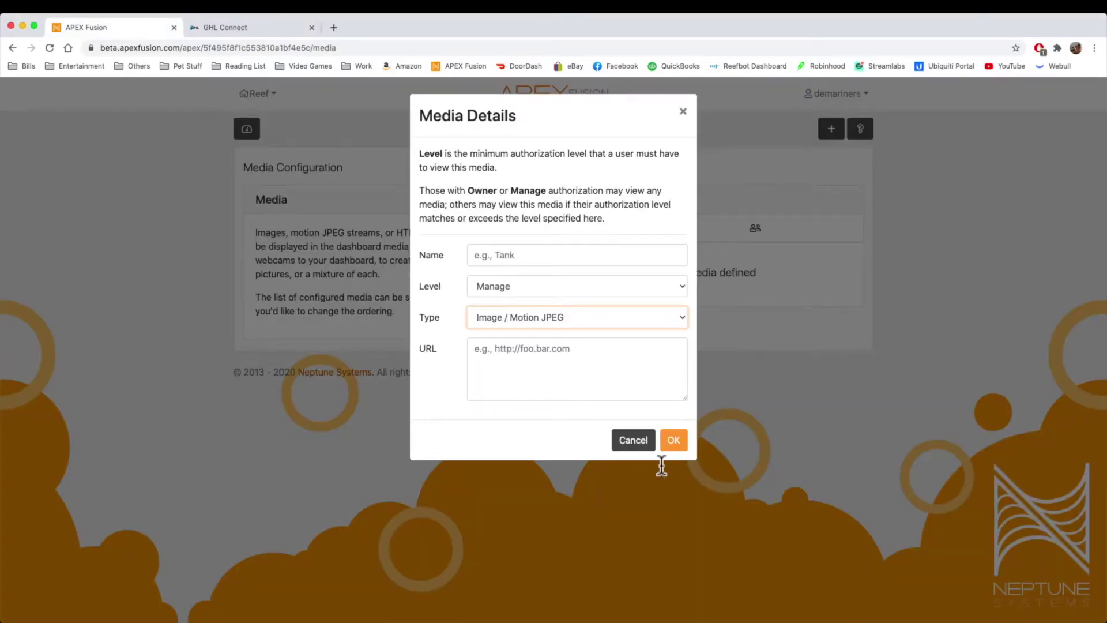
{"action": "left_click", "coordinate": [627, 440]}
{"action": "left_click", "coordinate": [237, 132]}
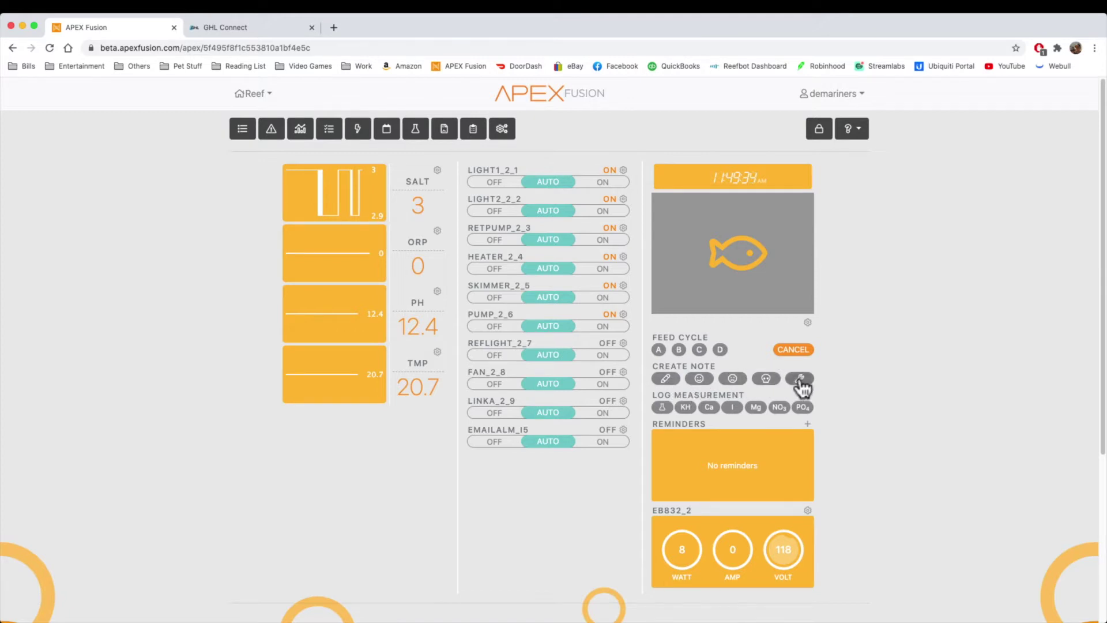
Step: Start a new note, review its Type and Advanced Level (Owner) options, and enable Include a comment
{"action": "left_click", "coordinate": [665, 377]}
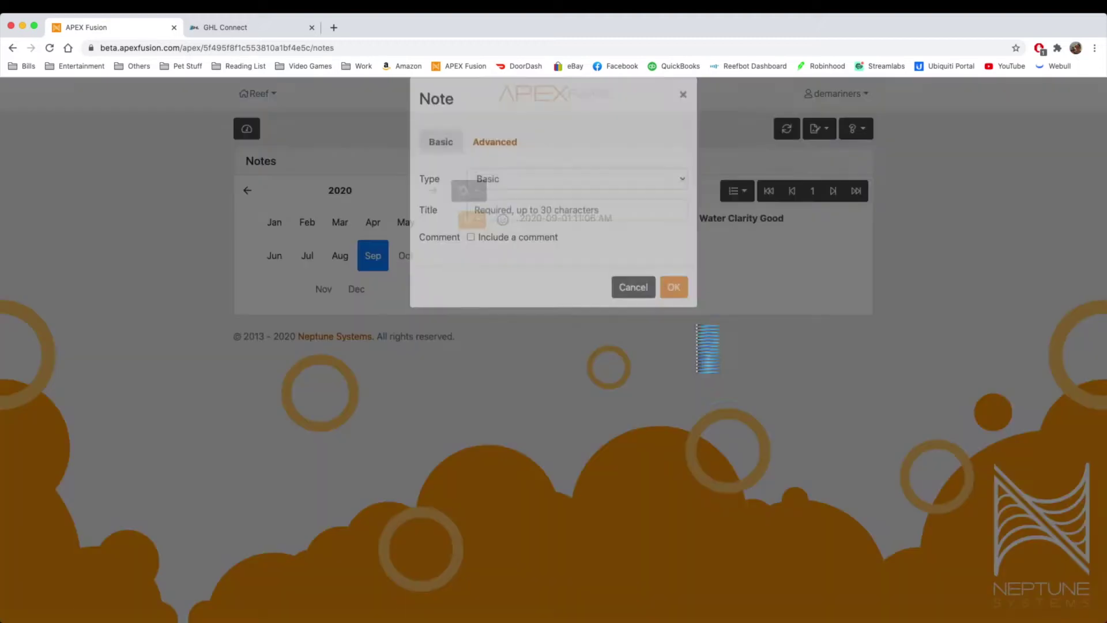
{"action": "left_click", "coordinate": [519, 196]}
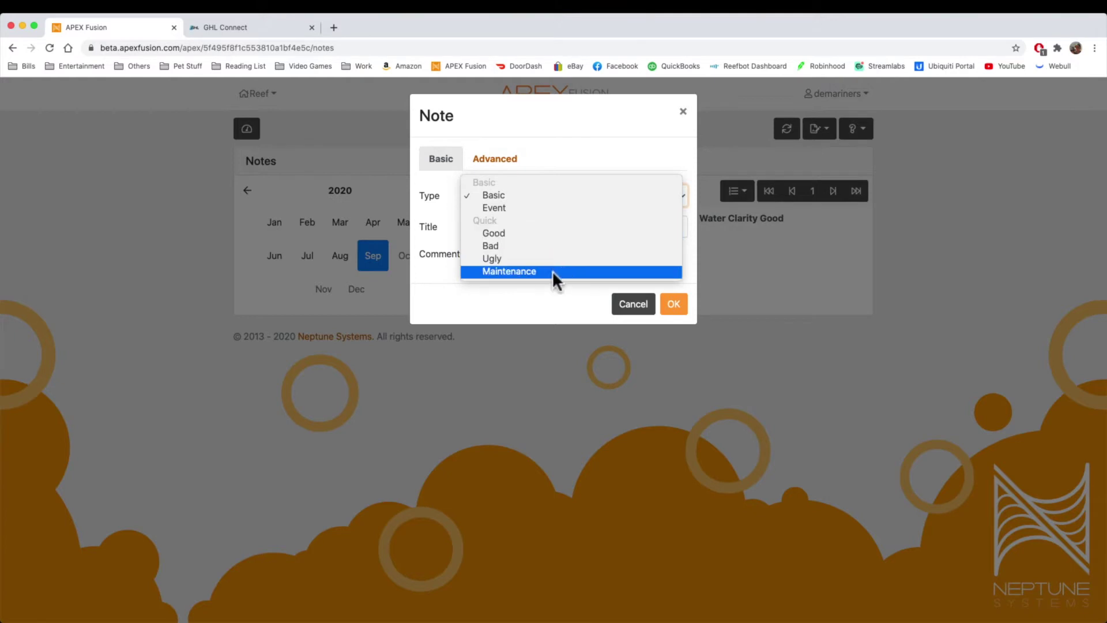
{"action": "left_click", "coordinate": [513, 208]}
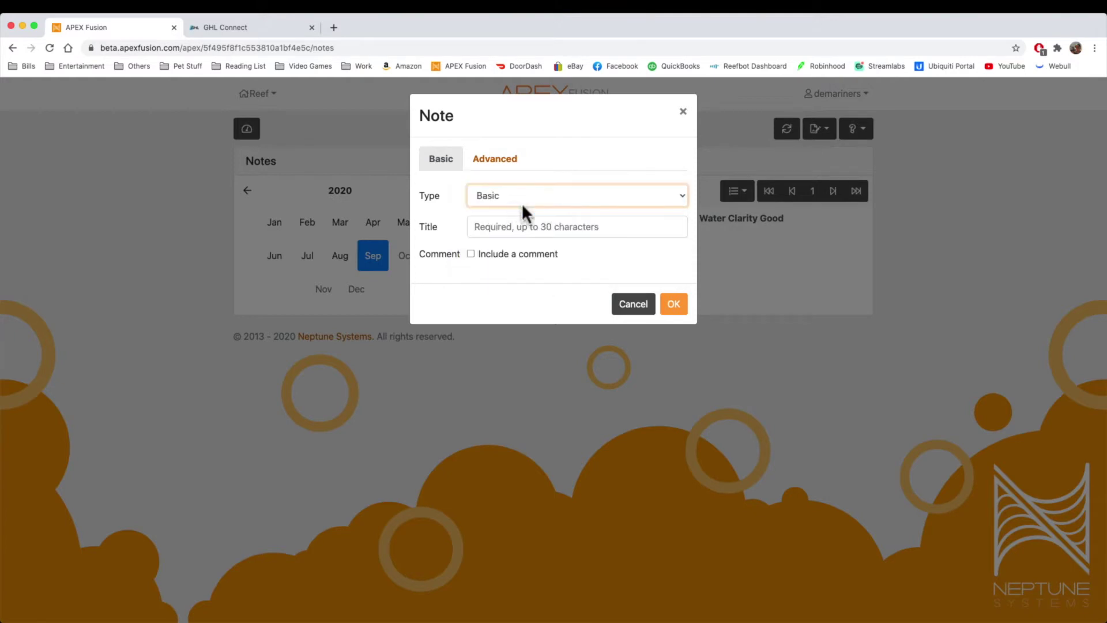
{"action": "left_click", "coordinate": [517, 195]}
{"action": "left_click", "coordinate": [512, 183]}
{"action": "left_click", "coordinate": [490, 157]}
{"action": "left_click", "coordinate": [503, 231]}
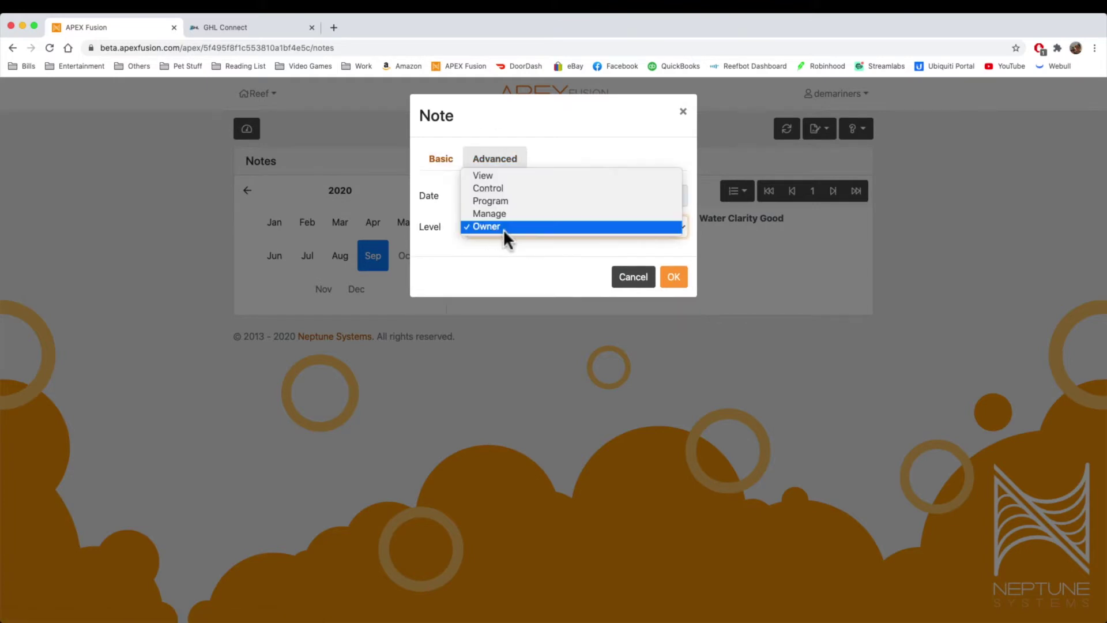
{"action": "left_click", "coordinate": [511, 262]}
{"action": "left_click", "coordinate": [441, 157]}
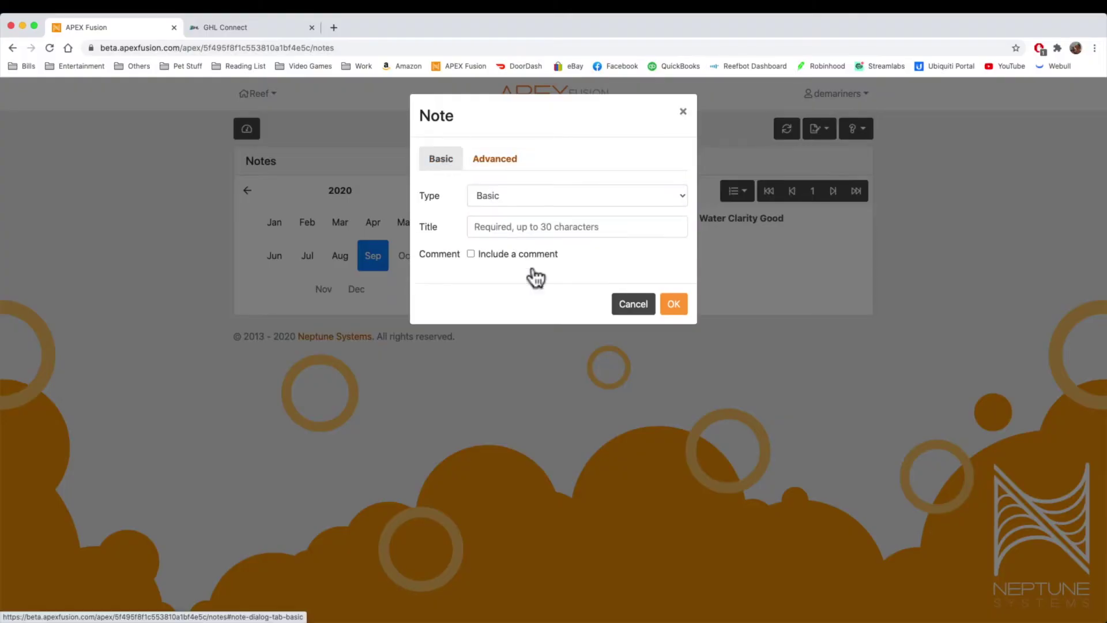
{"action": "left_click", "coordinate": [522, 254]}
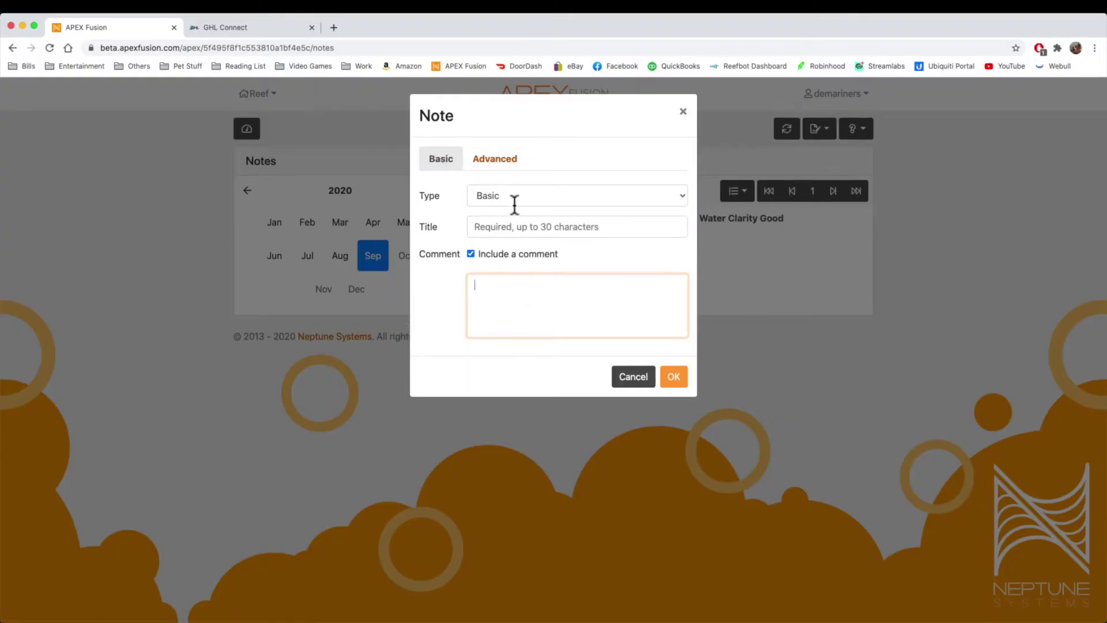
Step: Make the note type Good with reason Coral Color Good and comment 'Looked at coral and looks good'
{"action": "left_click", "coordinate": [512, 195]}
{"action": "left_click", "coordinate": [524, 233]}
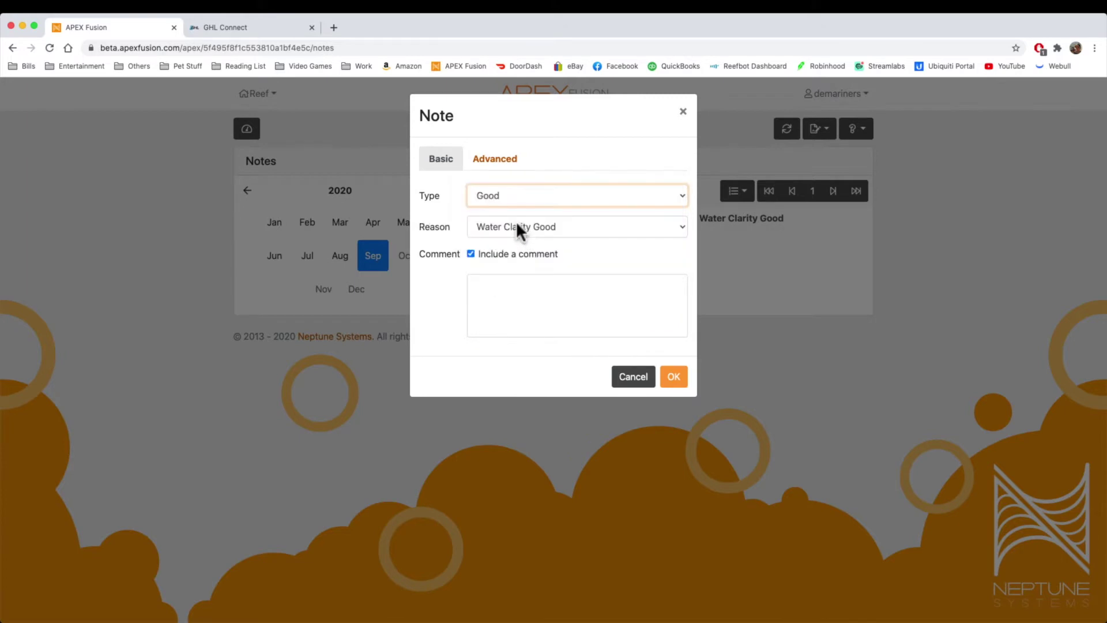
{"action": "left_click", "coordinate": [520, 224]}
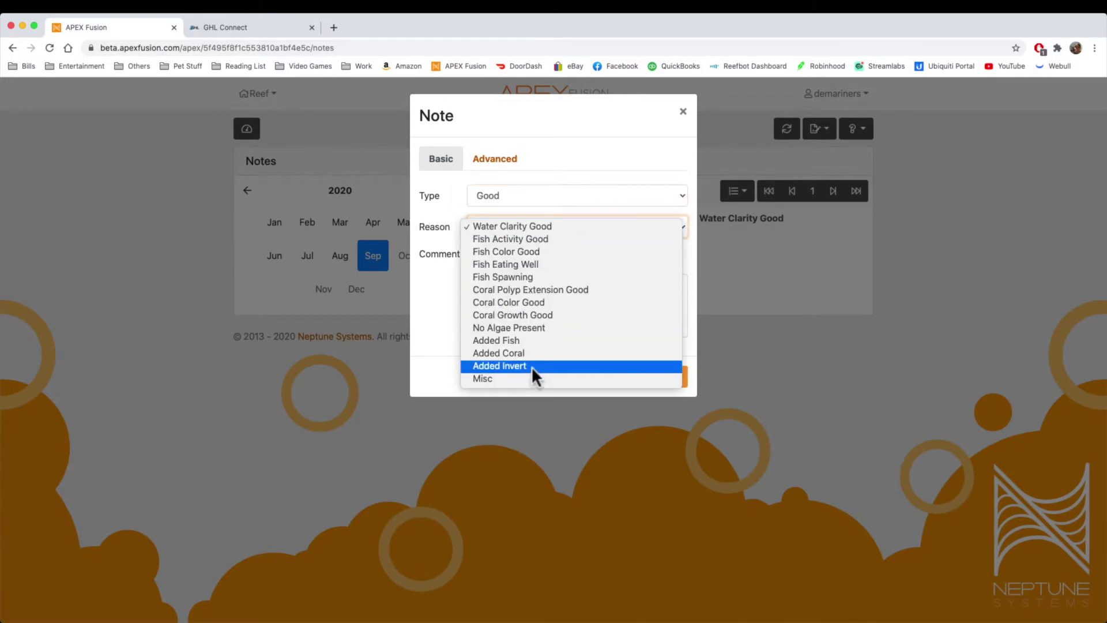
{"action": "key", "text": "Escape"}
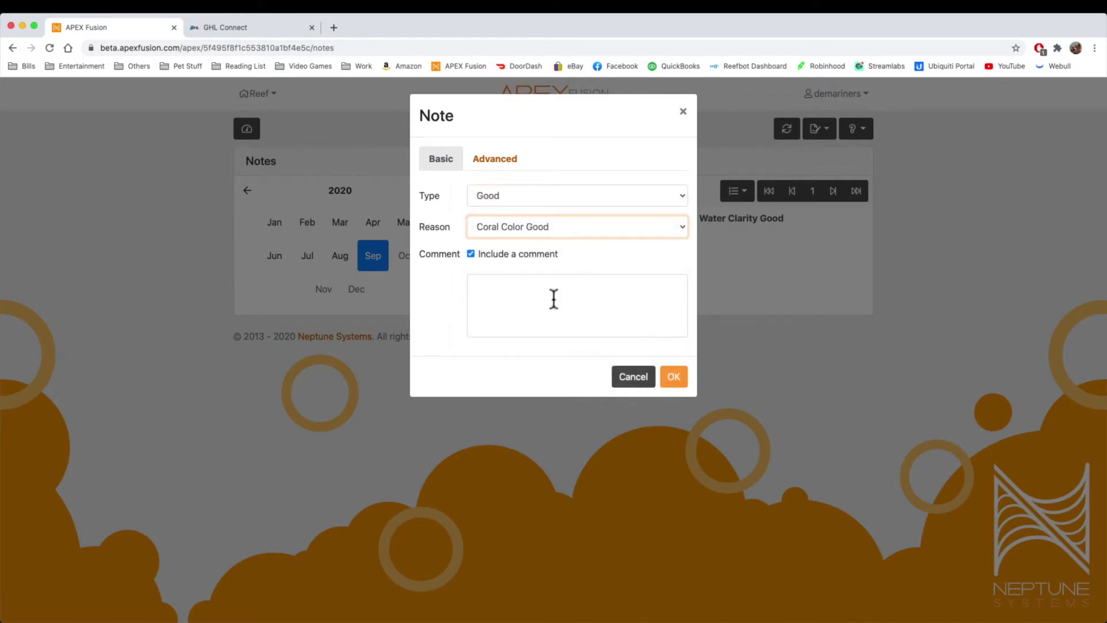
{"action": "left_click", "coordinate": [553, 298]}
{"action": "type", "text": "Looked a"}
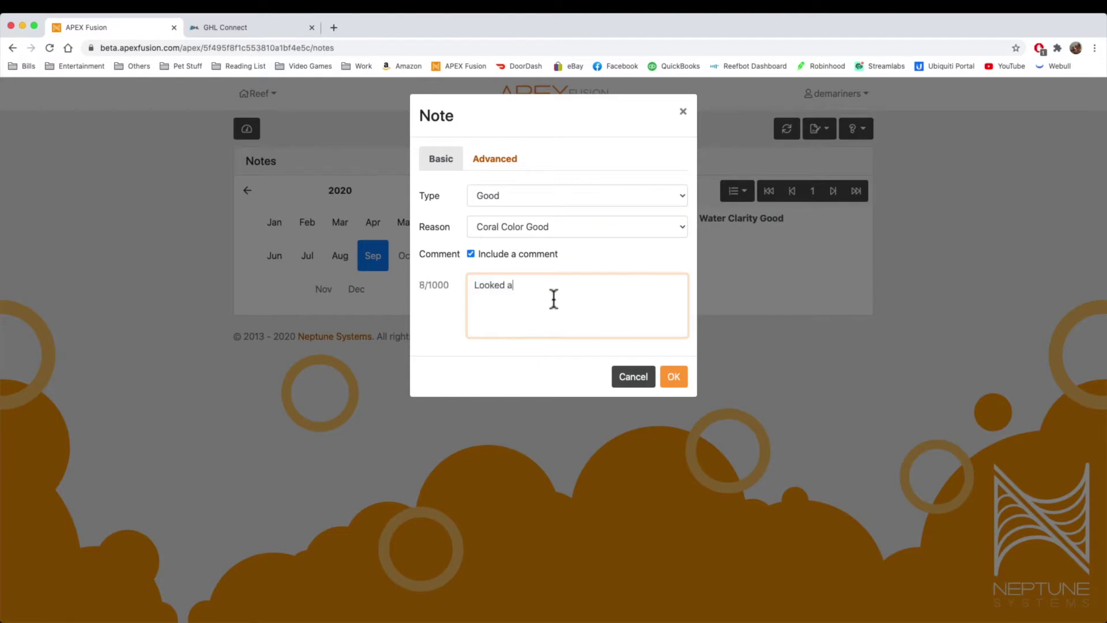
{"action": "type", "text": "t coral and looks good"}
Step: Date the note August 19, 2020 on the Advanced tab and save it
{"action": "left_click", "coordinate": [503, 158]}
{"action": "left_click", "coordinate": [535, 202]}
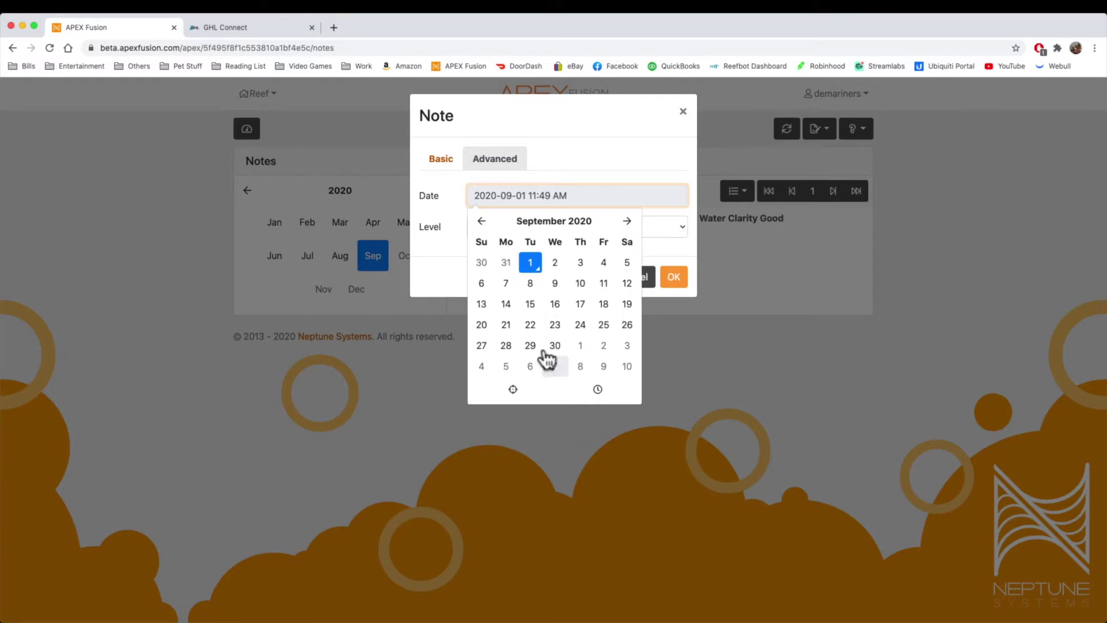
{"action": "left_click", "coordinate": [482, 221]}
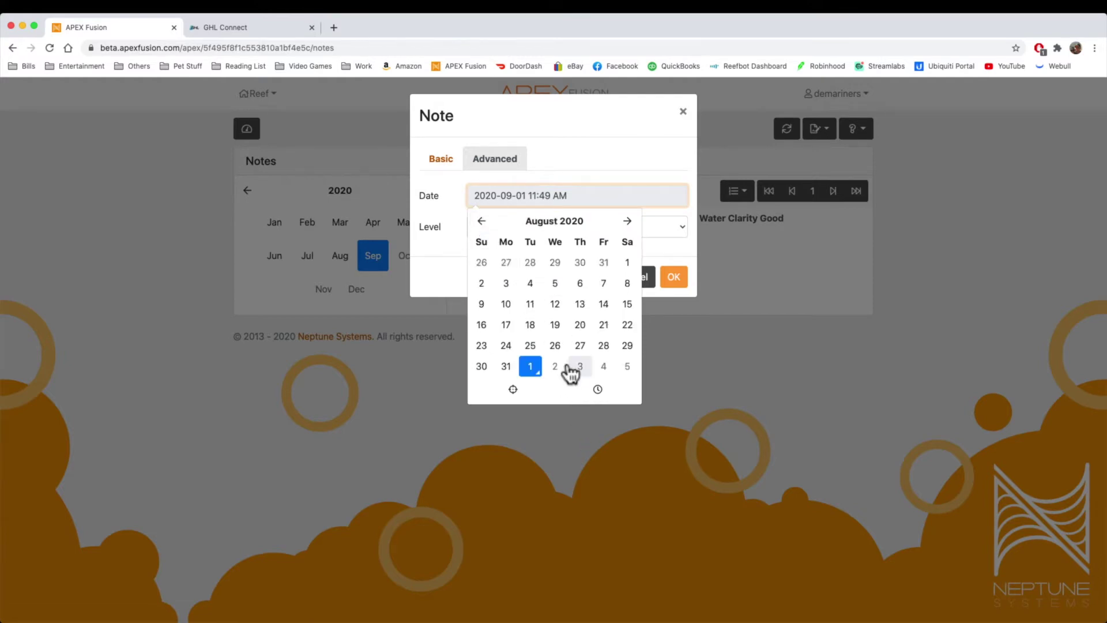
{"action": "left_click", "coordinate": [555, 324]}
{"action": "left_click", "coordinate": [422, 268]}
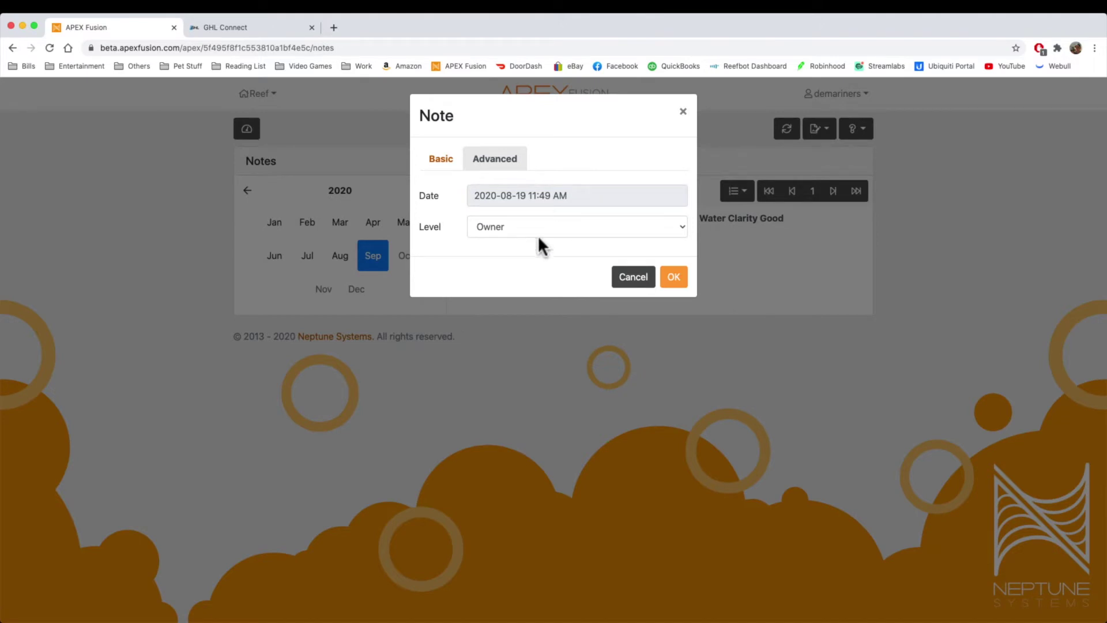
{"action": "left_click", "coordinate": [671, 277]}
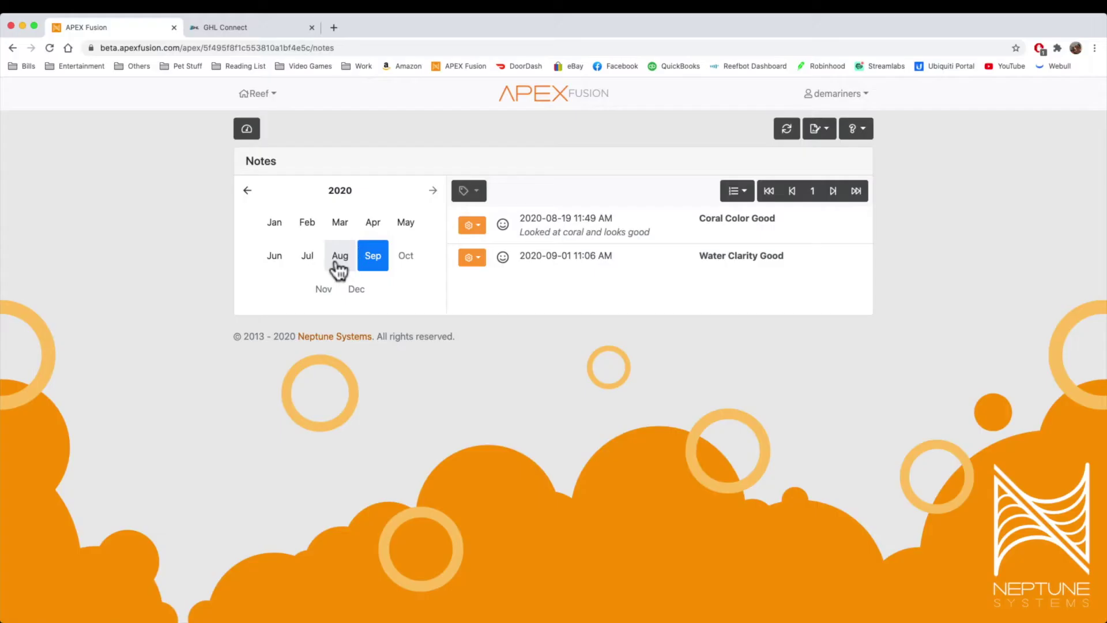
Step: Flip the notes list to August and back to September, review the add-note types, then move to GHL Connect
{"action": "left_click", "coordinate": [338, 262]}
{"action": "left_click", "coordinate": [375, 259]}
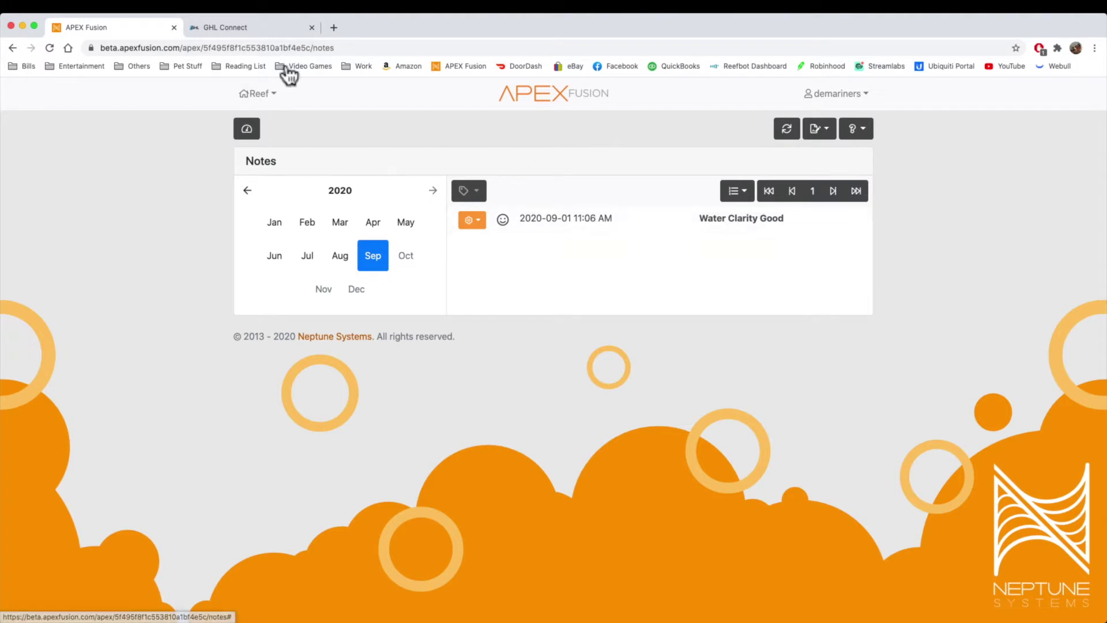
{"action": "left_click", "coordinate": [815, 130]}
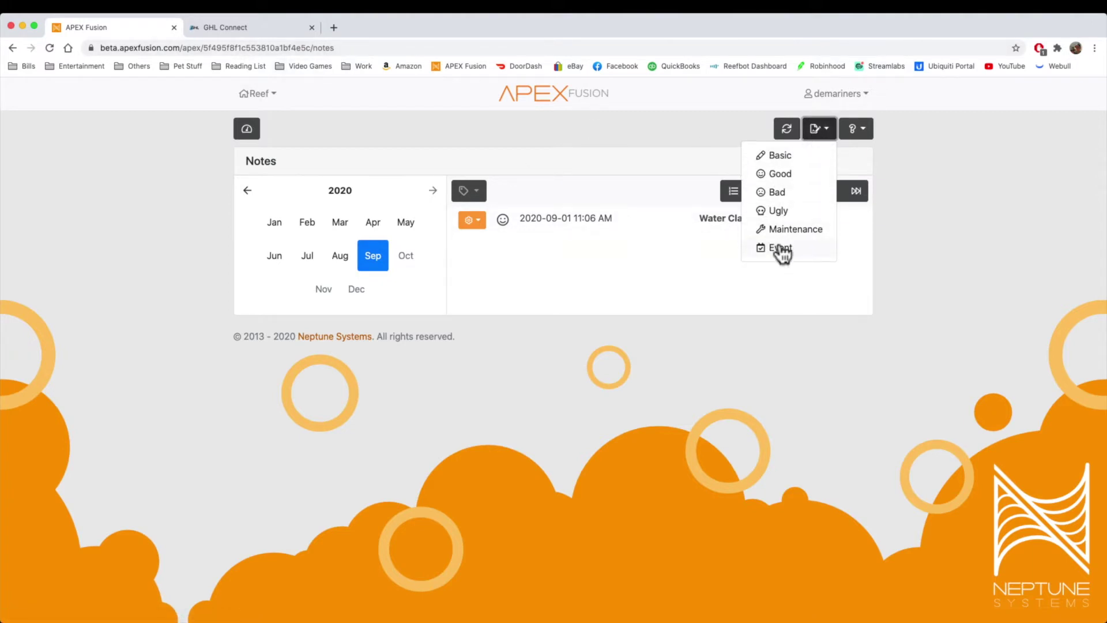
{"action": "left_click", "coordinate": [704, 288]}
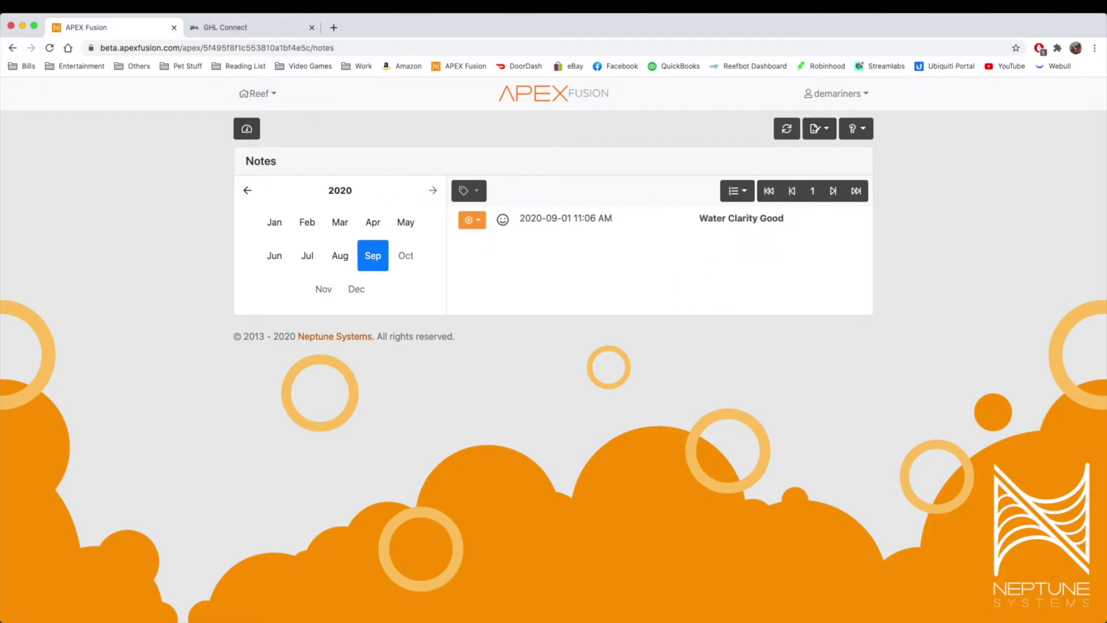
{"action": "left_click", "coordinate": [259, 27]}
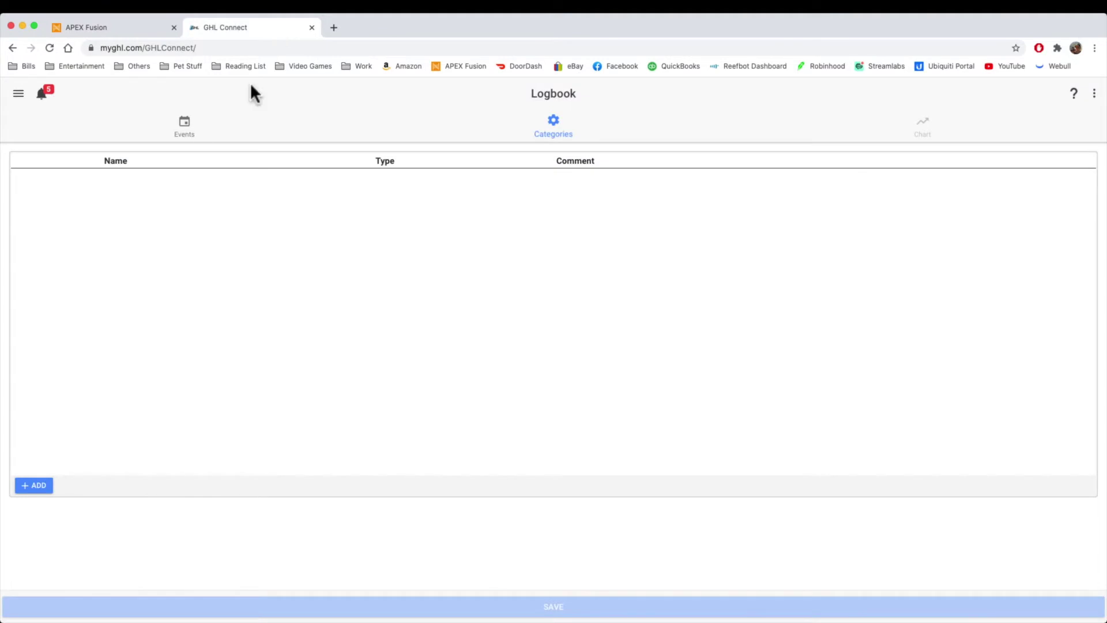
Step: In GHL Connect, open the Logbook and start a new category of type Note
{"action": "left_click", "coordinate": [19, 93]}
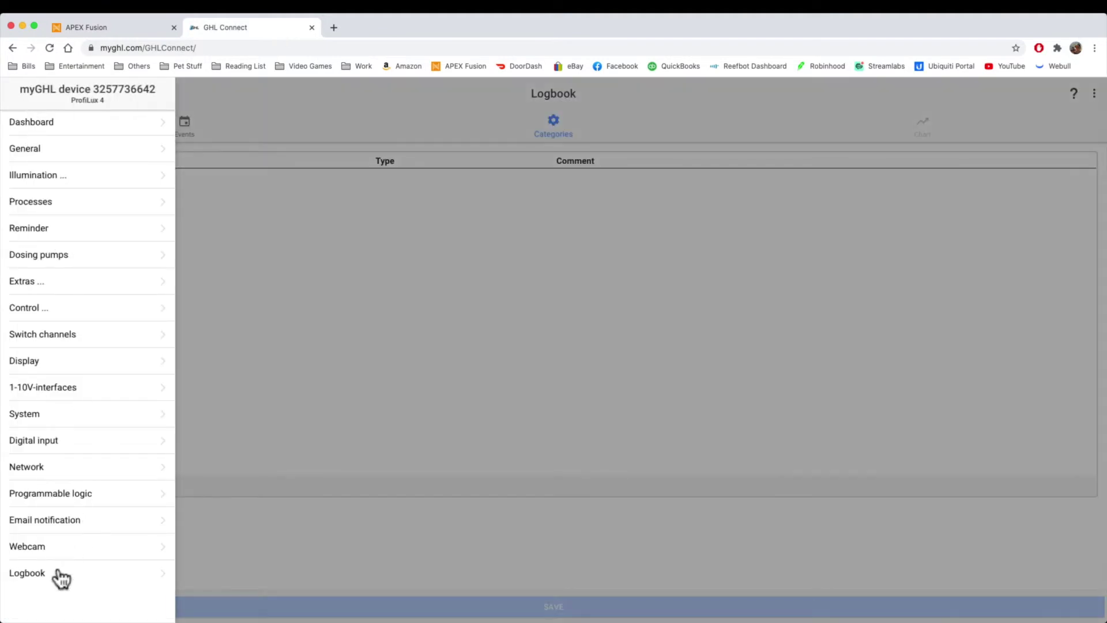
{"action": "left_click", "coordinate": [60, 576]}
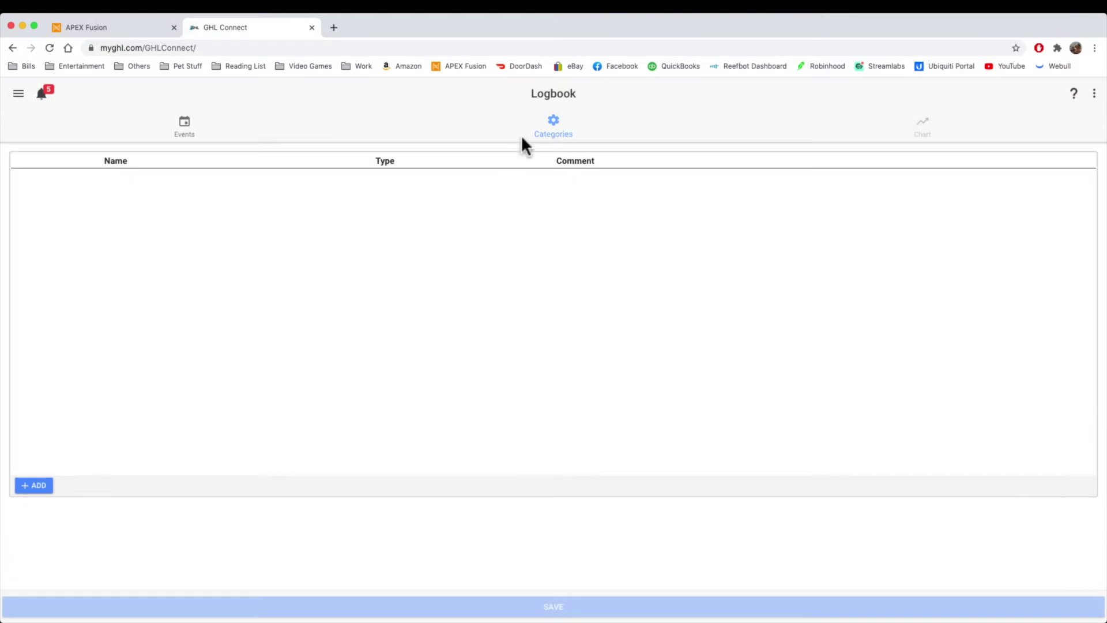
{"action": "left_click", "coordinate": [26, 486]}
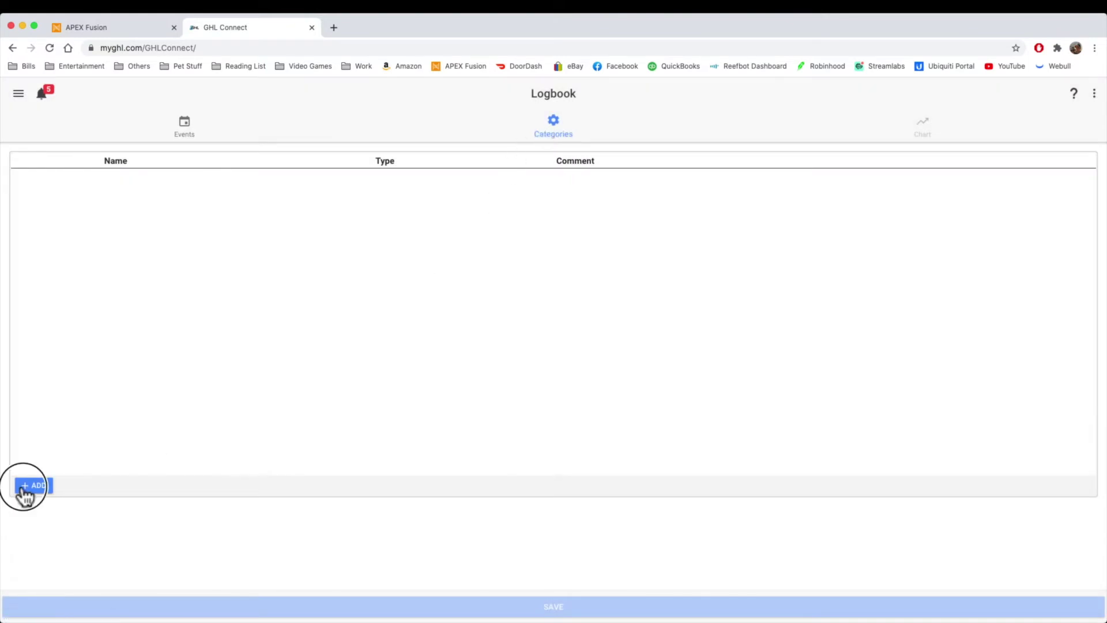
{"action": "left_click", "coordinate": [510, 252]}
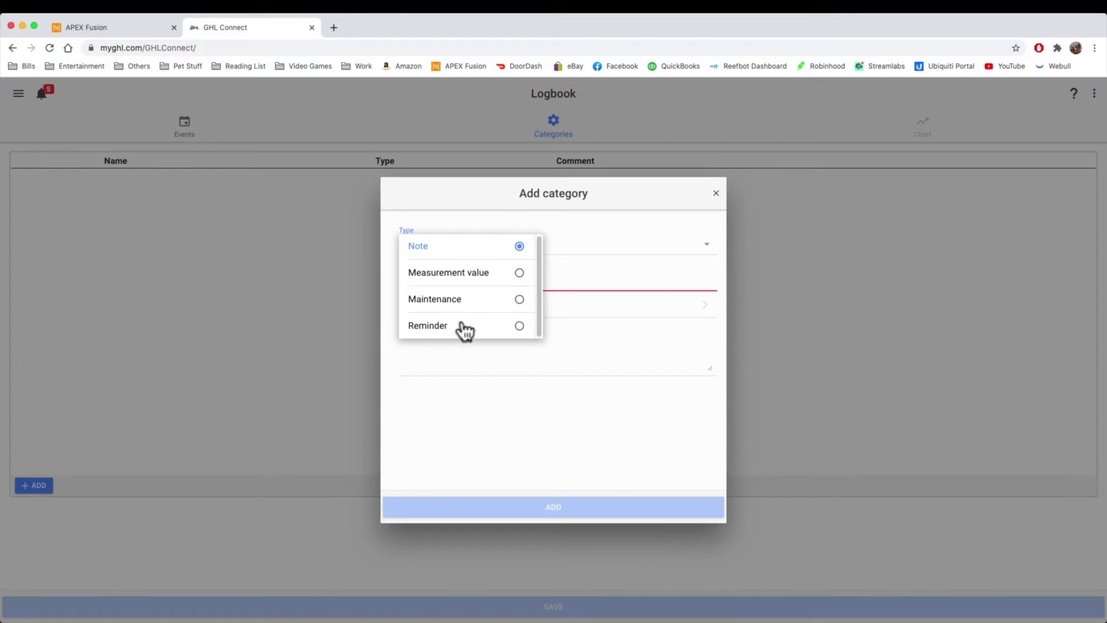
{"action": "left_click", "coordinate": [559, 289]}
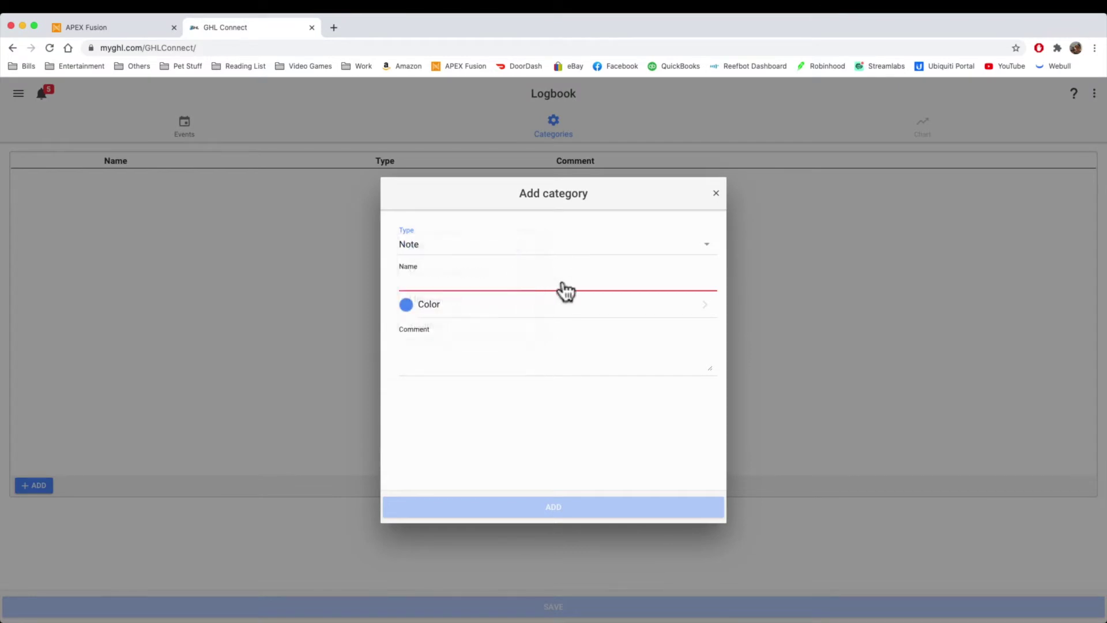
Step: Name the category 'Good Notes', color it blue, comment 'These are good notes', and add it
{"action": "left_click", "coordinate": [526, 283]}
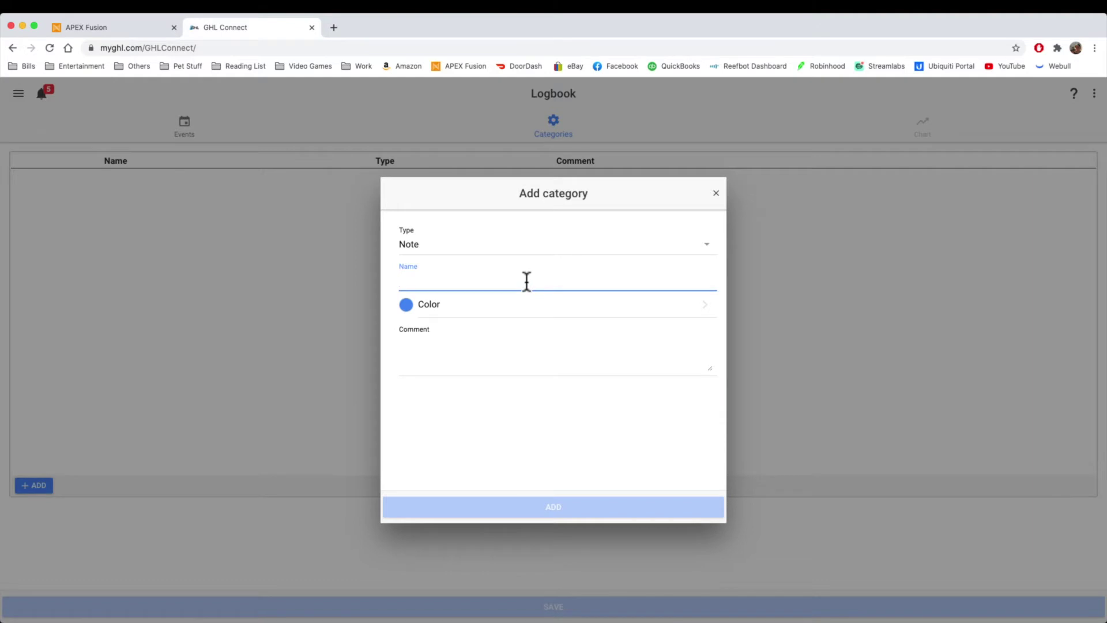
{"action": "type", "text": "Good Note"}
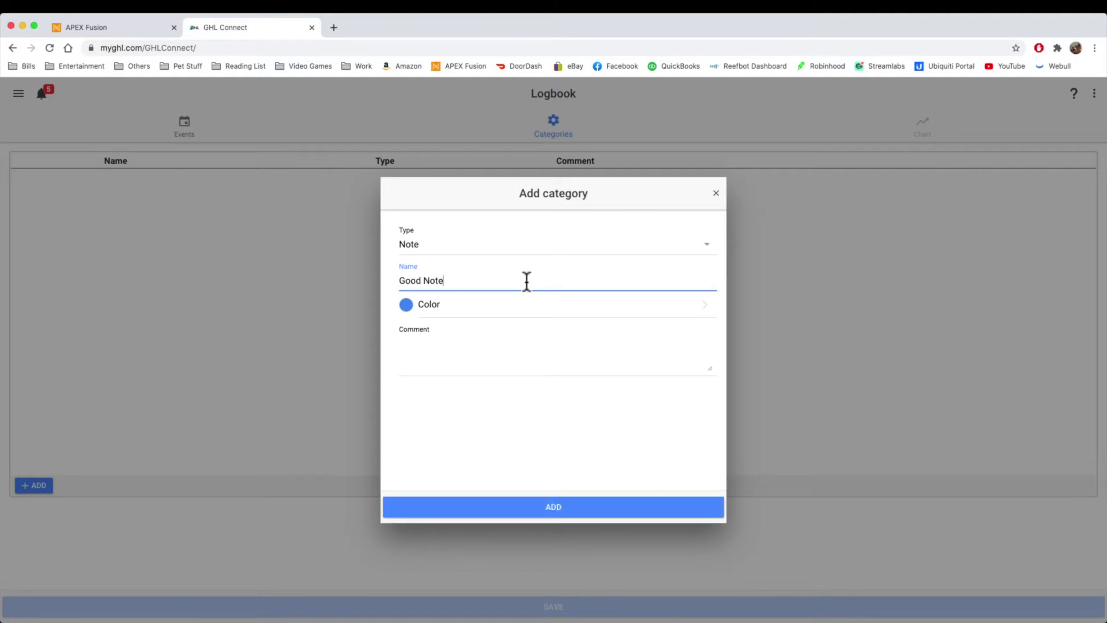
{"action": "type", "text": "s"}
{"action": "left_click", "coordinate": [575, 305]}
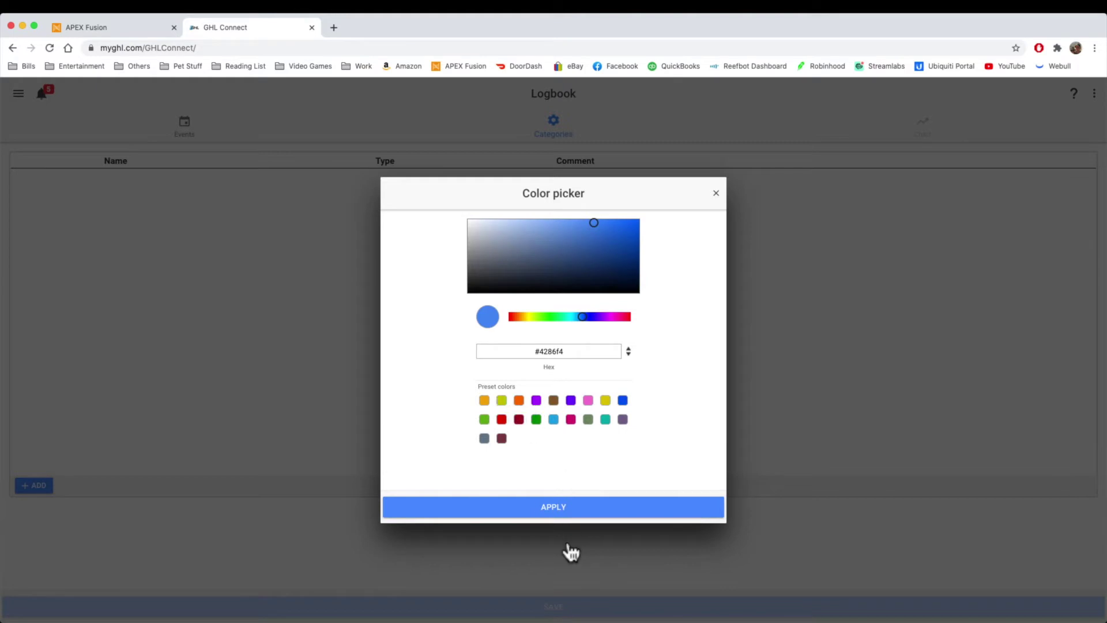
{"action": "left_click", "coordinate": [553, 509]}
{"action": "left_click", "coordinate": [470, 381]}
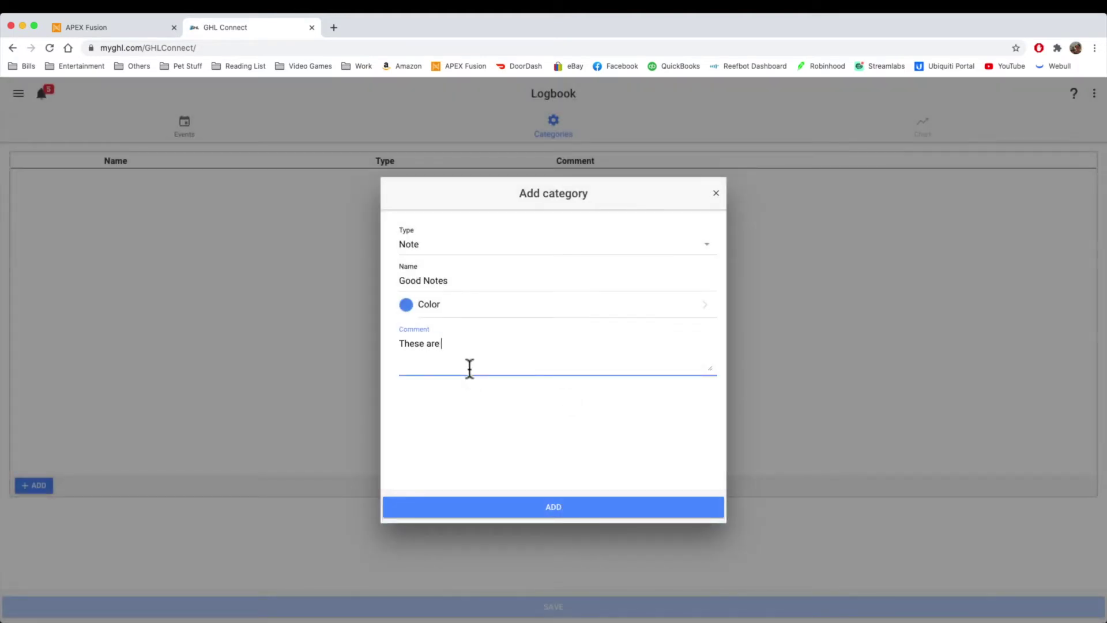
{"action": "left_click", "coordinate": [513, 507]}
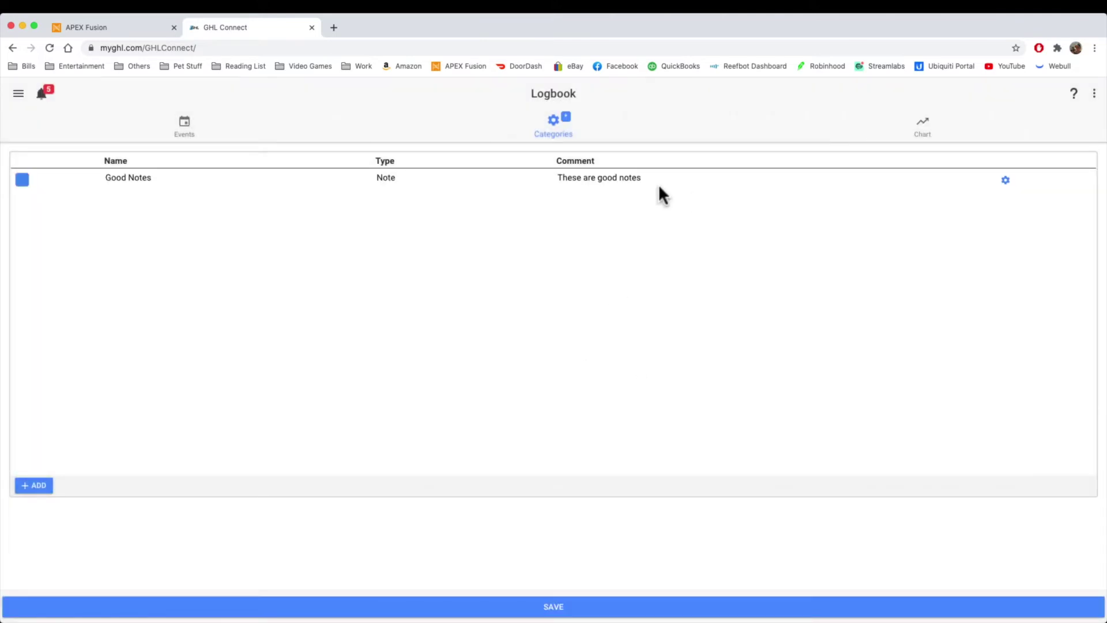
Step: Start a new Good Notes logbook event titled 'Corals are good' with state Good
{"action": "left_click", "coordinate": [187, 124]}
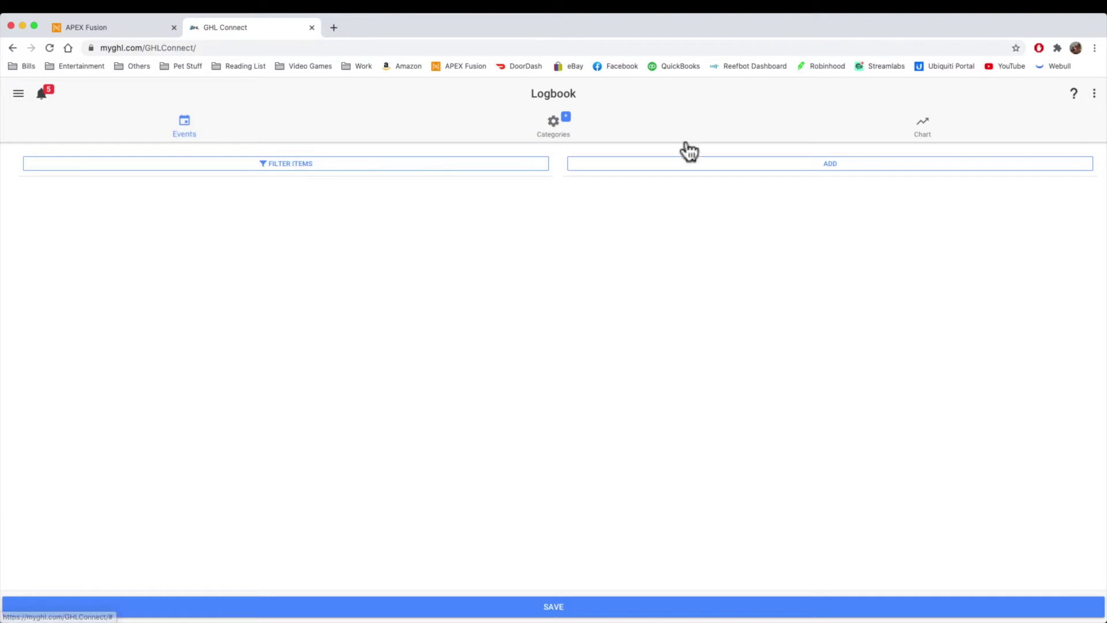
{"action": "left_click", "coordinate": [737, 167]}
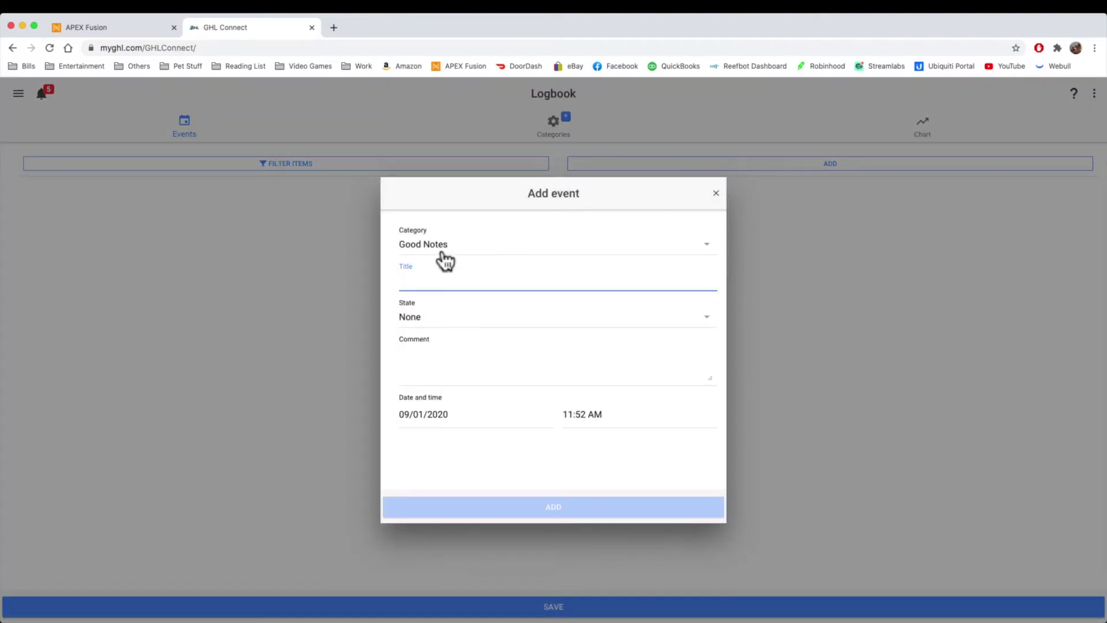
{"action": "type", "text": "Corals"}
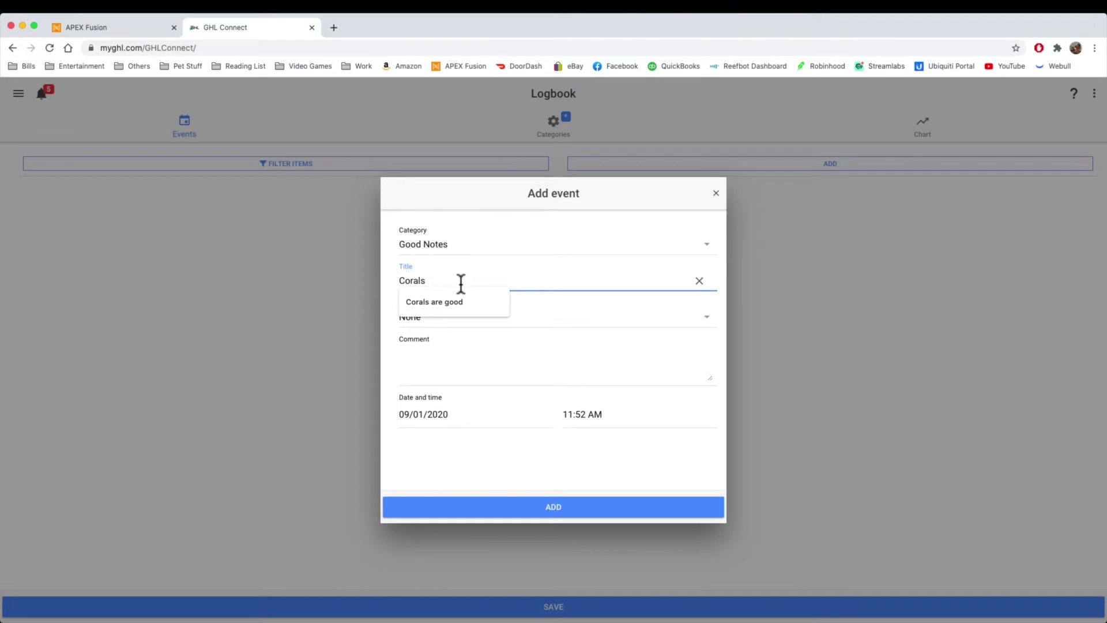
{"action": "key", "text": "Down"}
{"action": "key", "text": "Return"}
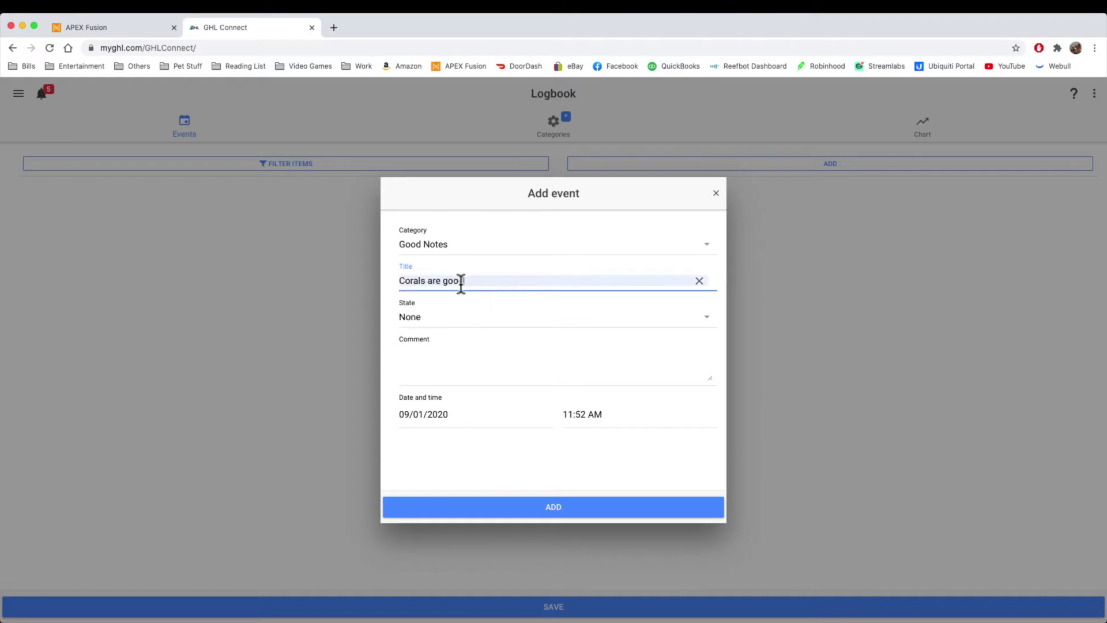
{"action": "left_click", "coordinate": [442, 317]}
{"action": "left_click", "coordinate": [444, 348]}
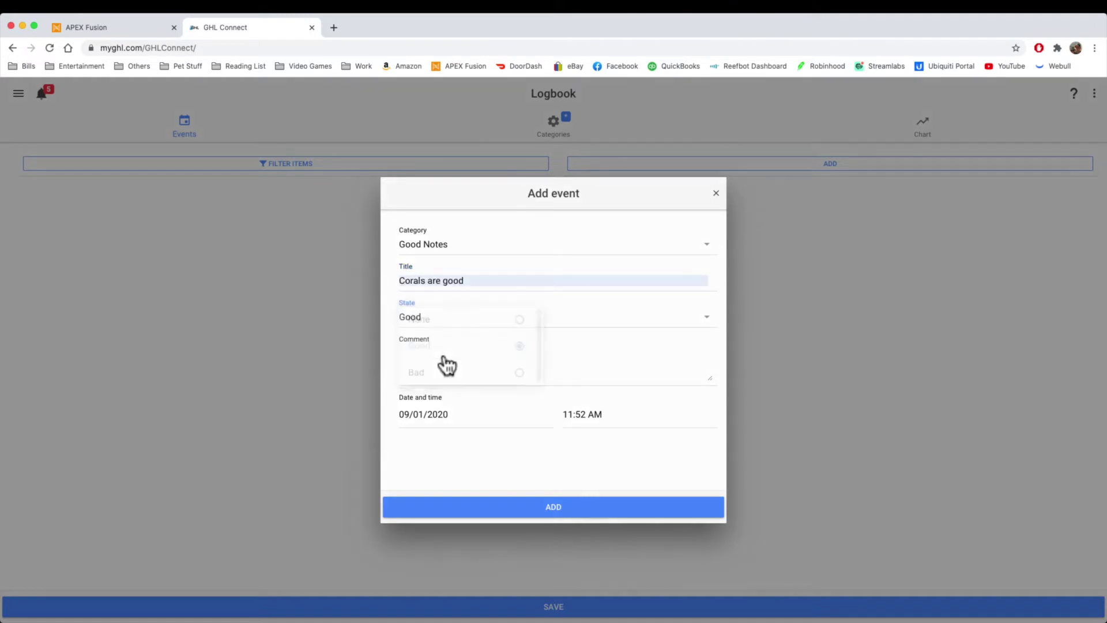
Step: Comment 'Corals looked good today', set the date to 08/03/2020 11:52 AM, and add the event
{"action": "left_click", "coordinate": [454, 393]}
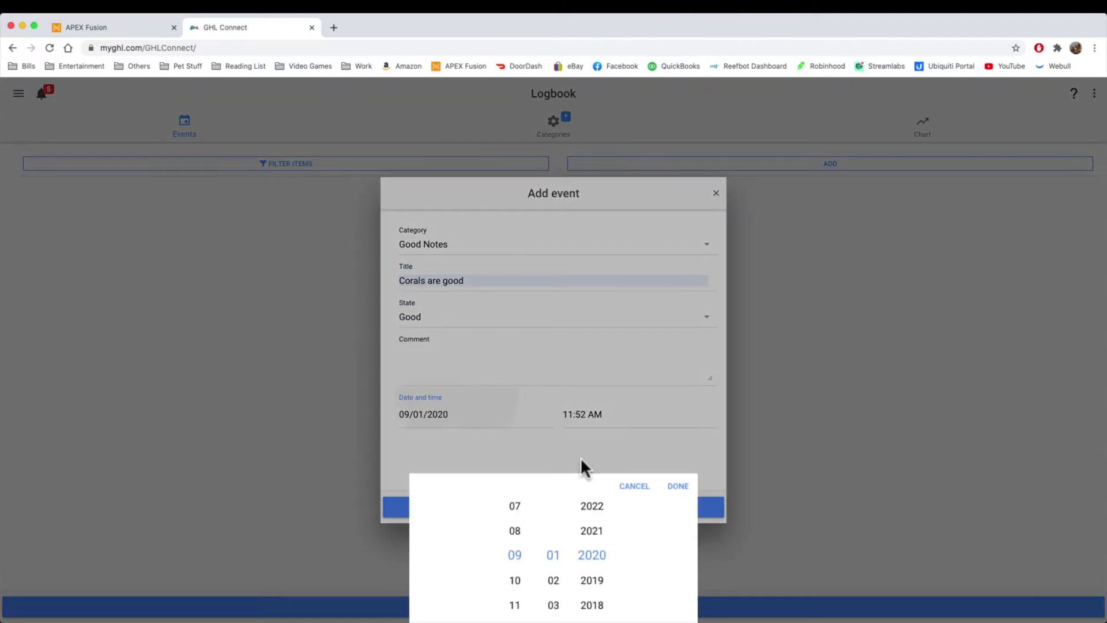
{"action": "left_click", "coordinate": [633, 486]}
{"action": "left_click", "coordinate": [448, 372]}
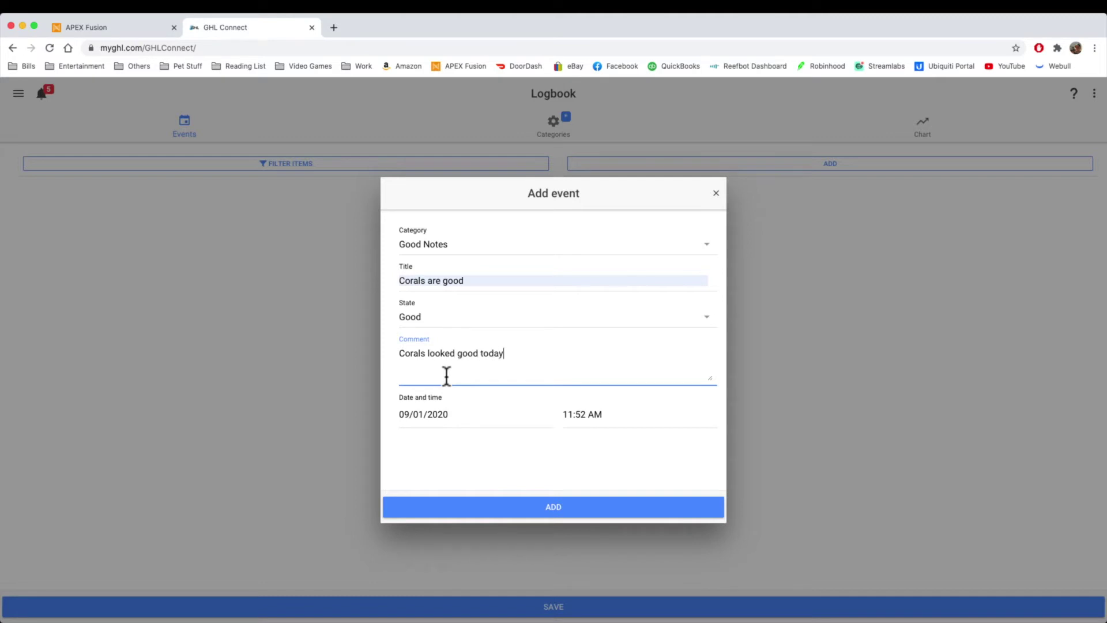
{"action": "left_click", "coordinate": [494, 420]}
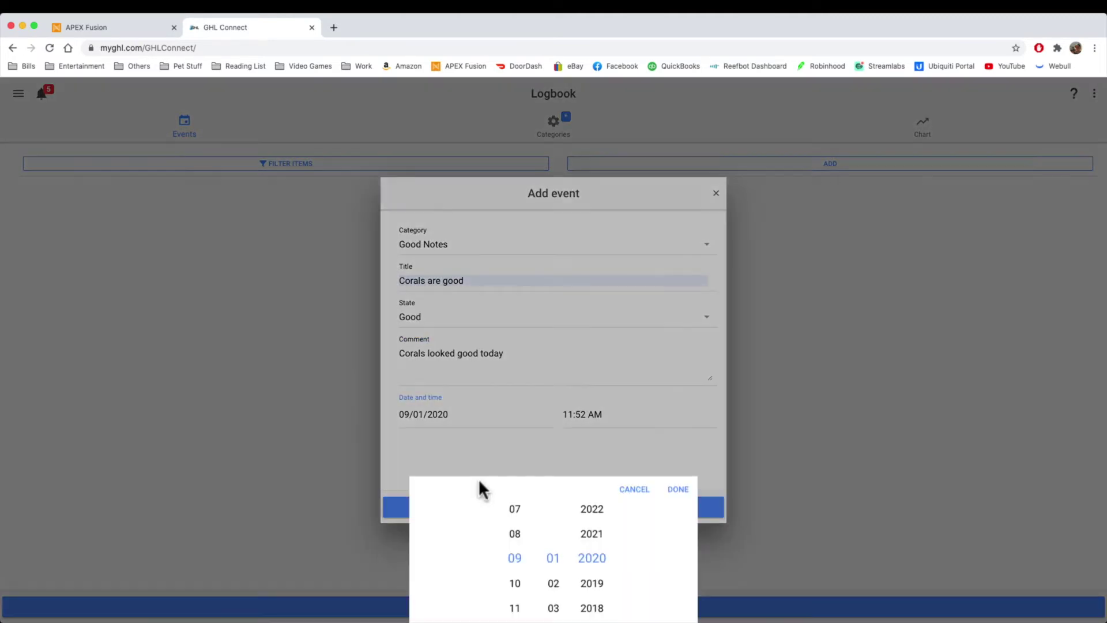
{"action": "left_click", "coordinate": [515, 531]}
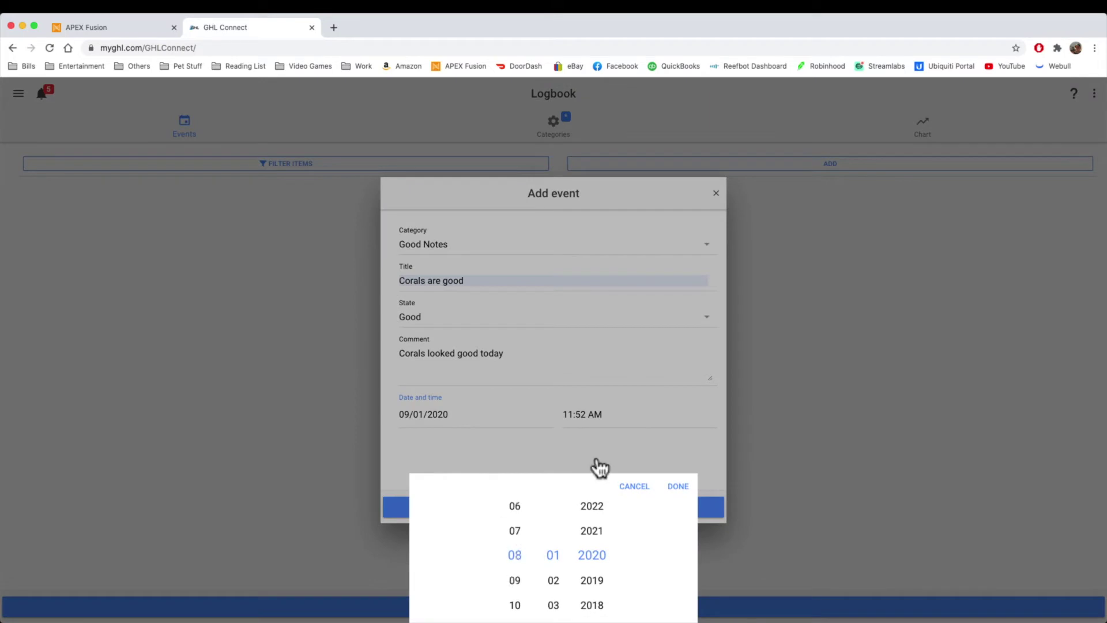
{"action": "left_click", "coordinate": [558, 605]}
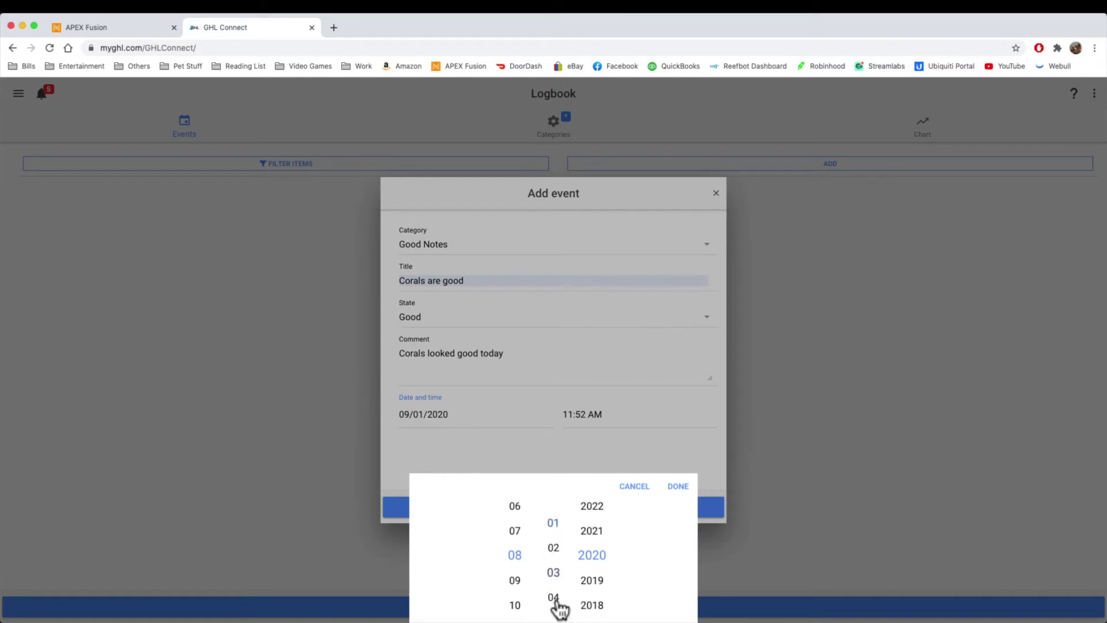
{"action": "left_click", "coordinate": [675, 495]}
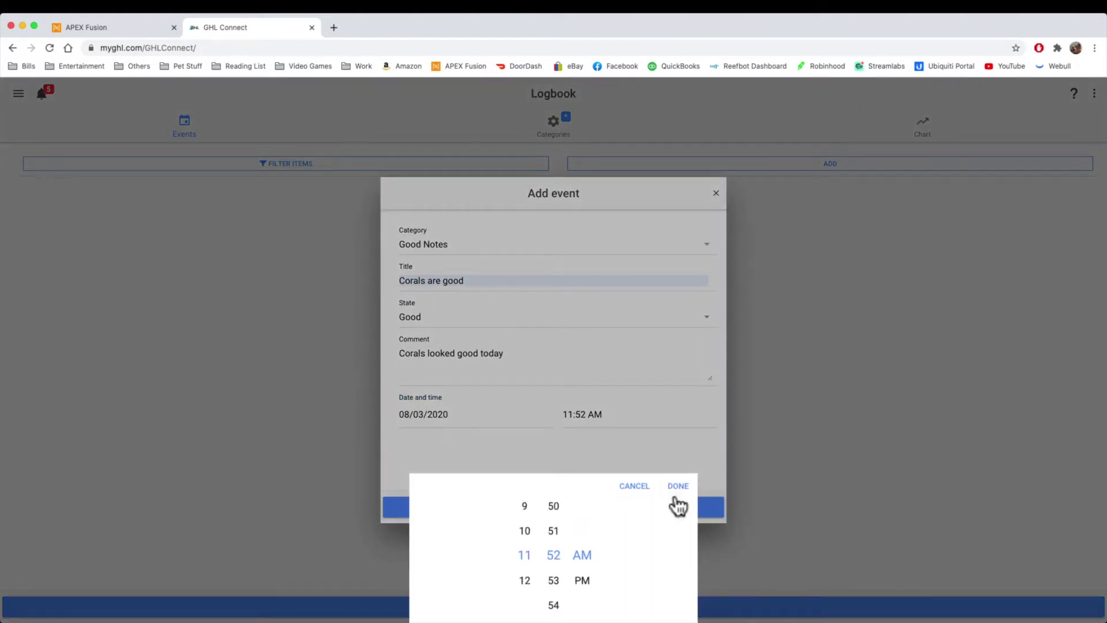
{"action": "left_click", "coordinate": [676, 496]}
{"action": "left_click", "coordinate": [548, 509]}
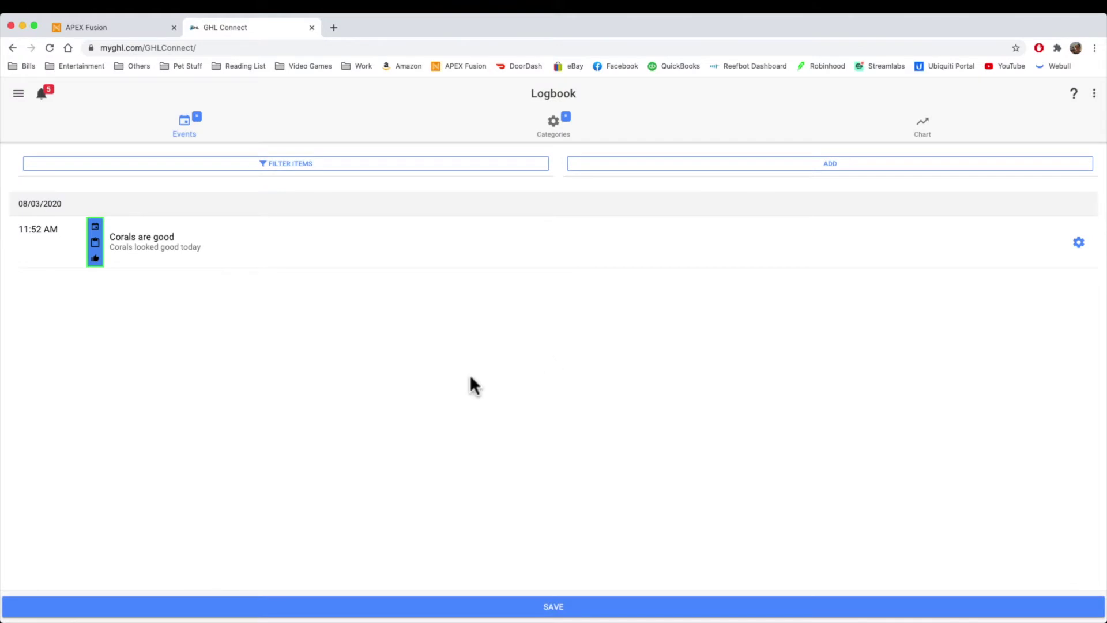
{"action": "left_click", "coordinate": [1078, 245]}
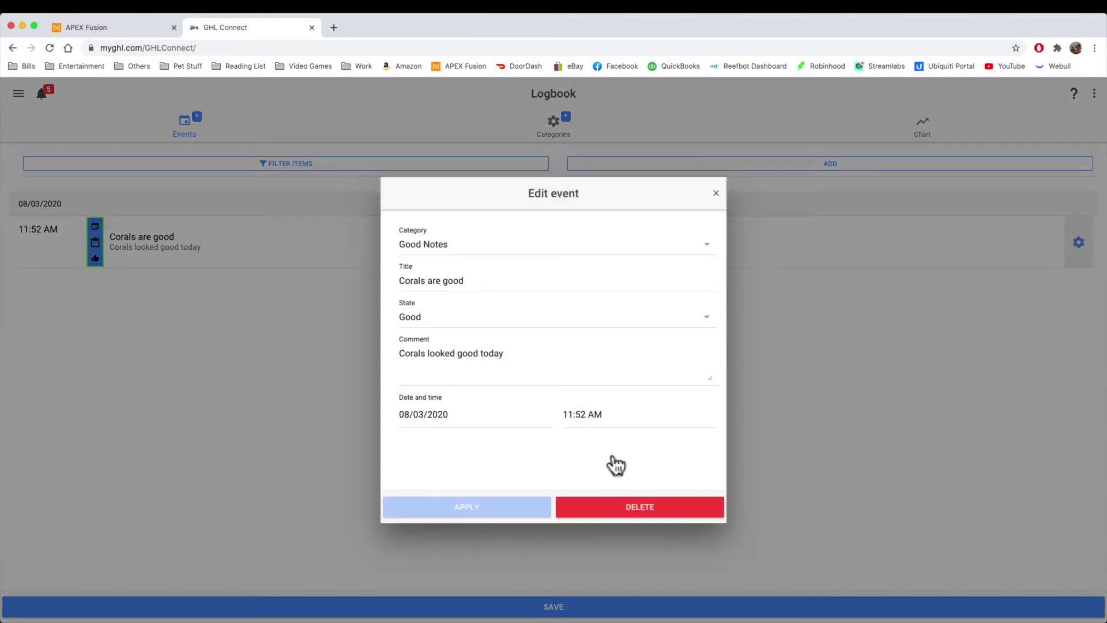
{"action": "left_click", "coordinate": [715, 194]}
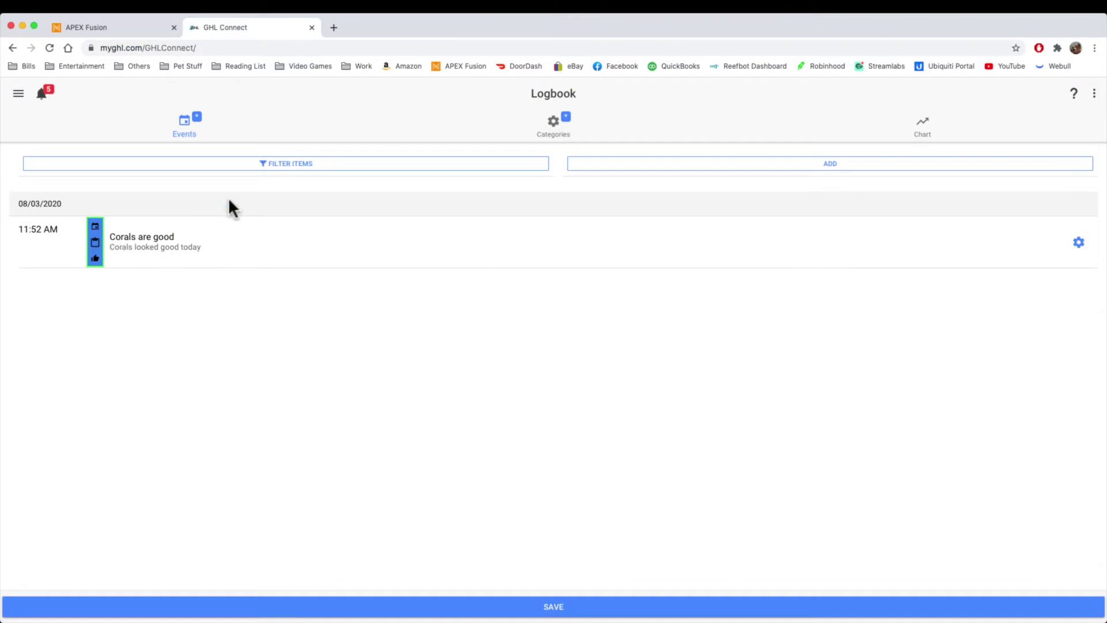
{"action": "left_click", "coordinate": [311, 164]}
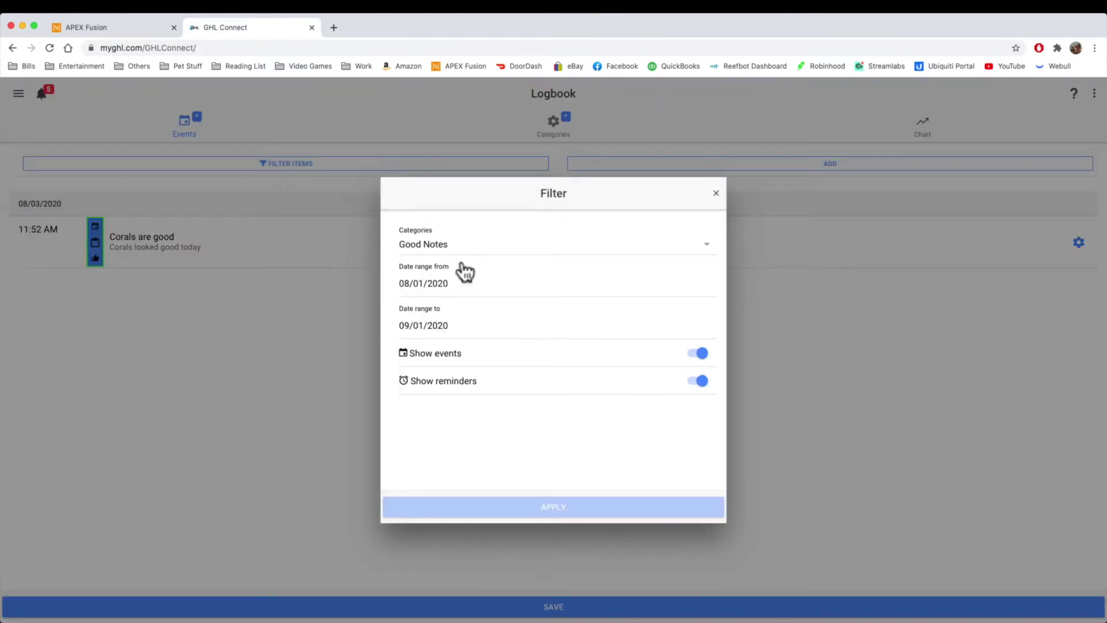
{"action": "left_click", "coordinate": [452, 247]}
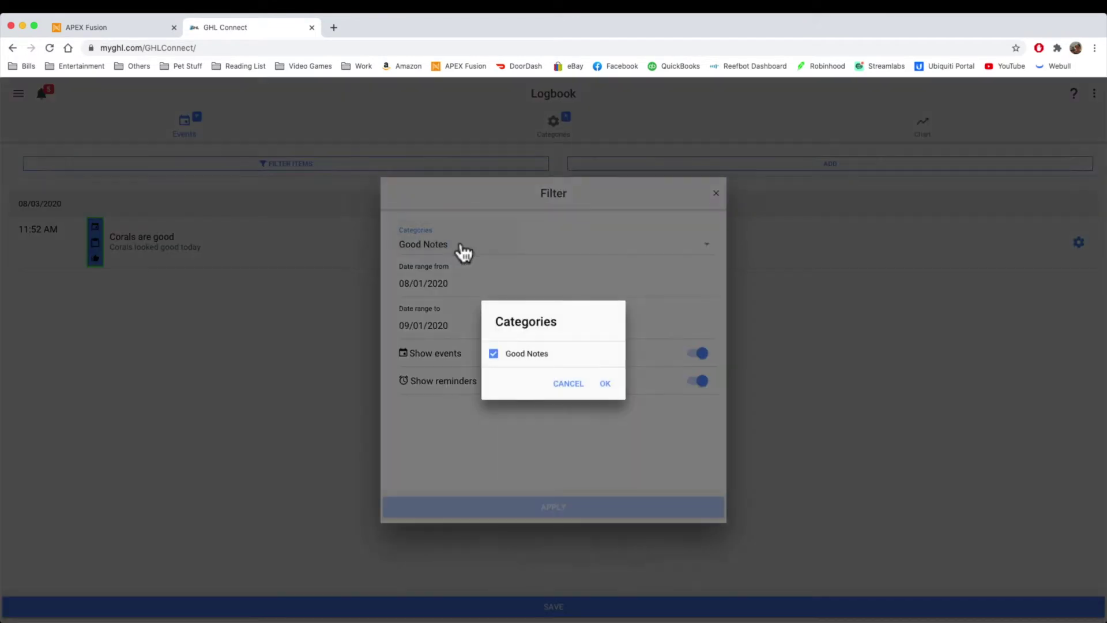
{"action": "left_click", "coordinate": [565, 392]}
{"action": "left_click", "coordinate": [716, 194]}
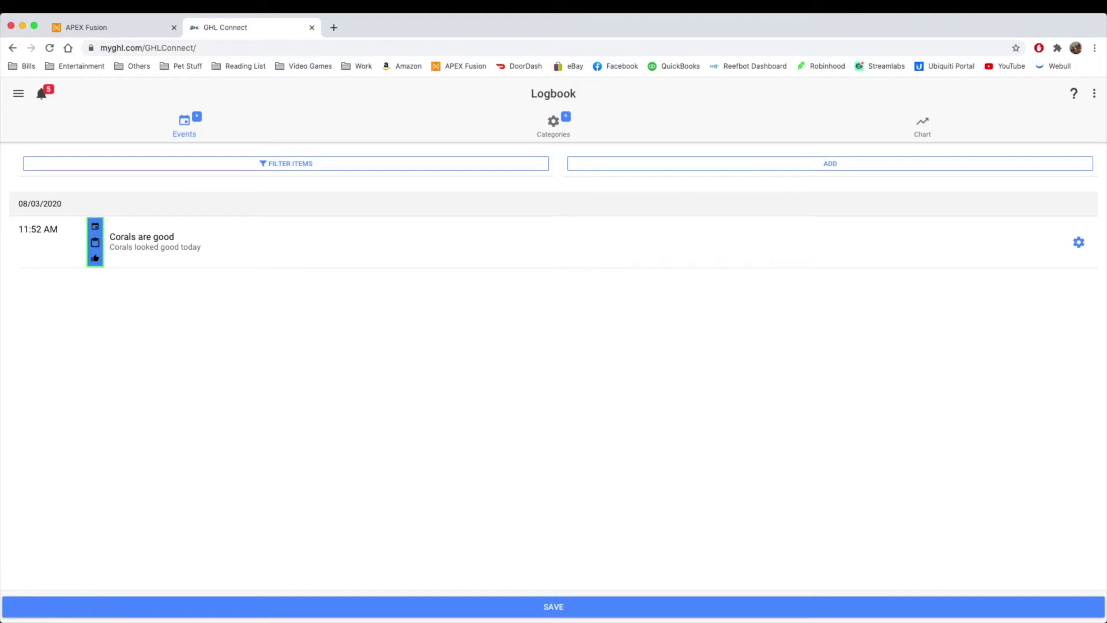
Step: Return to the Apex Fusion Reef dashboard and start logging a new measurement
{"action": "left_click", "coordinate": [109, 28]}
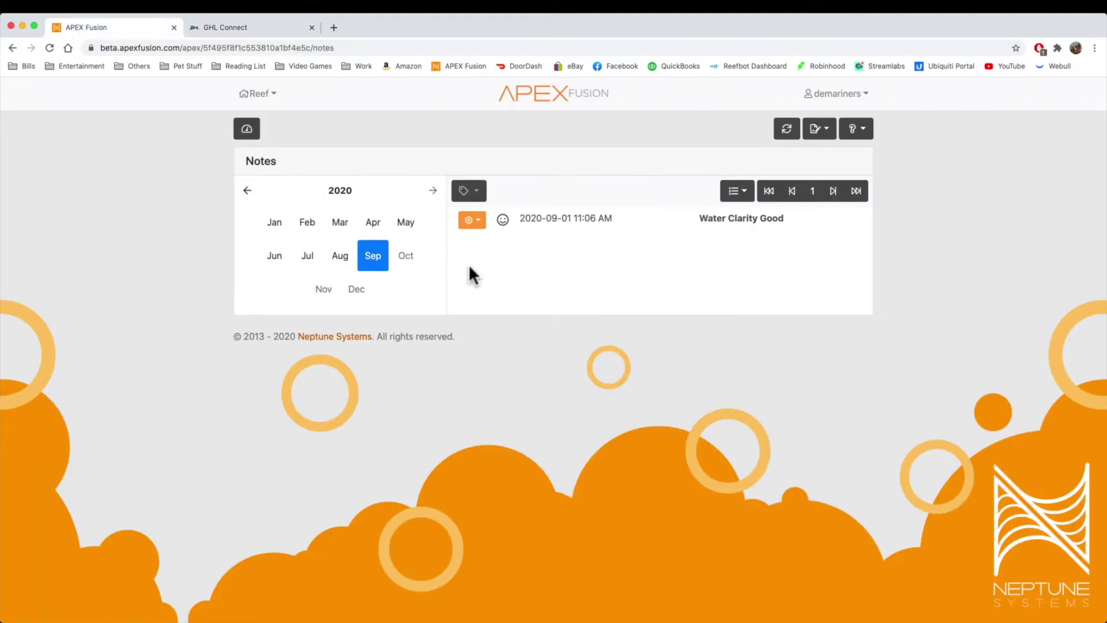
{"action": "left_click", "coordinate": [750, 234]}
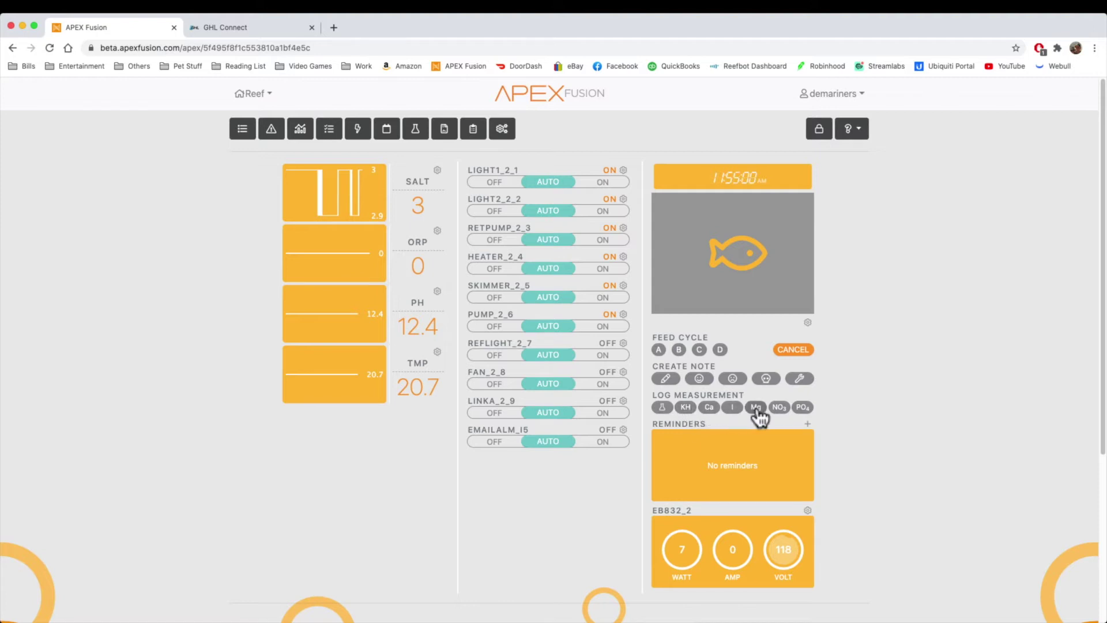
{"action": "left_click", "coordinate": [662, 406]}
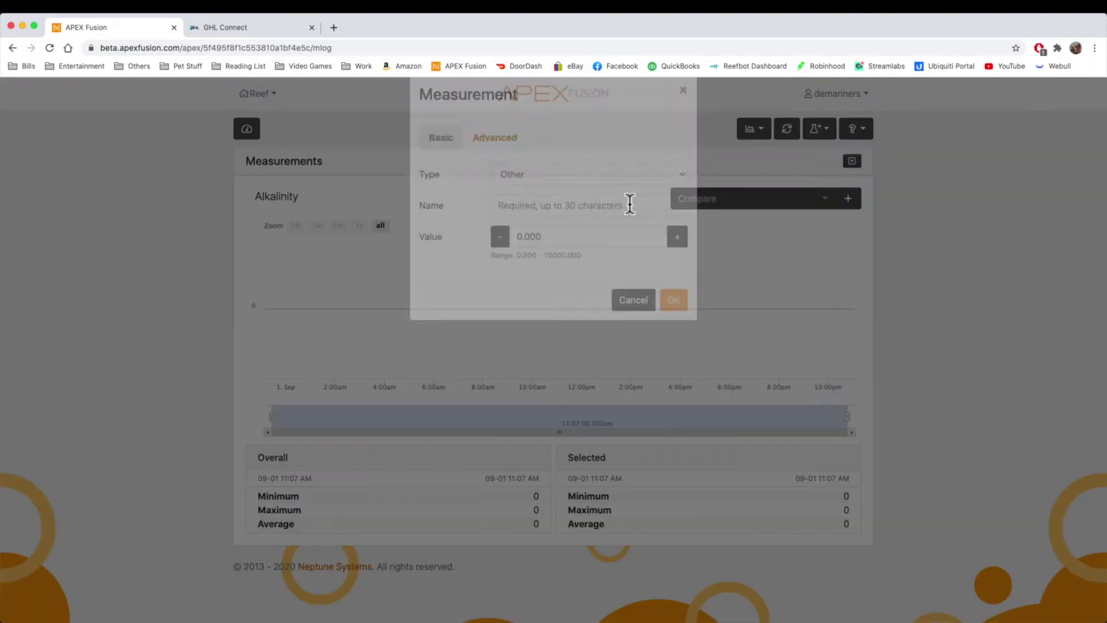
Step: Set the measurement type to Other, name it Salinity, with value 35
{"action": "left_click", "coordinate": [625, 196]}
{"action": "left_click", "coordinate": [620, 194]}
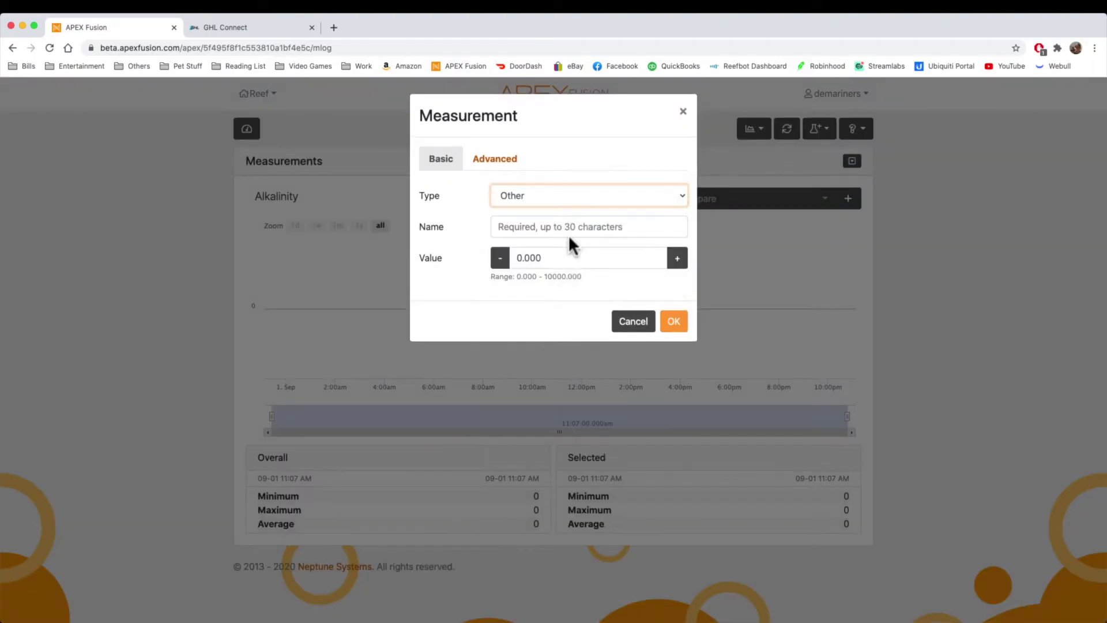
{"action": "left_click", "coordinate": [558, 229]}
{"action": "type", "text": "Salinity"}
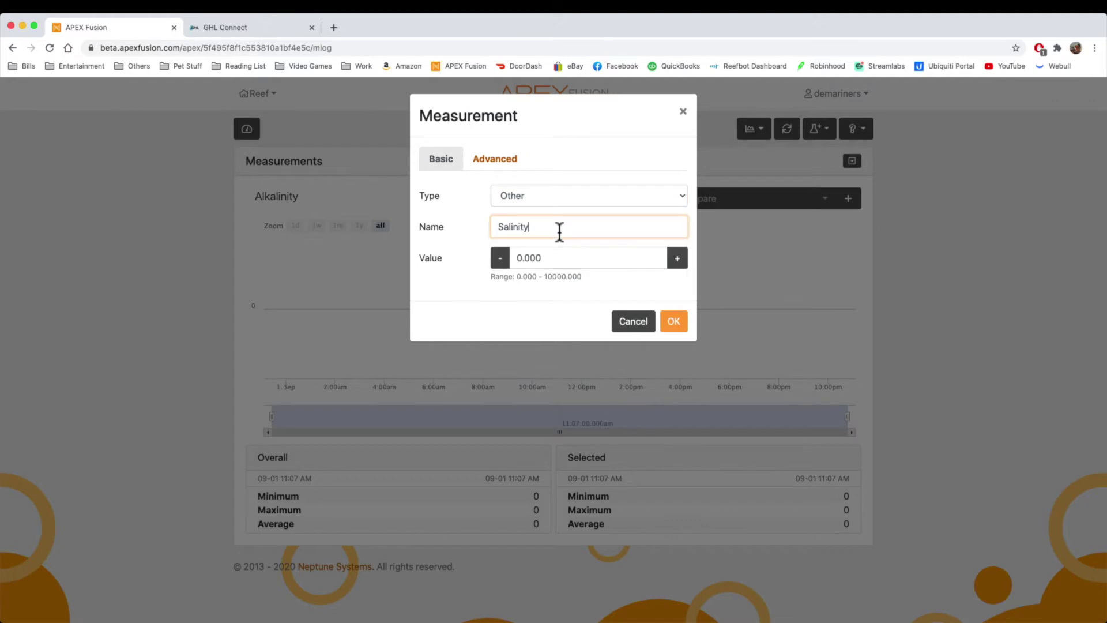
{"action": "key", "text": "Tab"}
{"action": "double_click", "coordinate": [575, 257]}
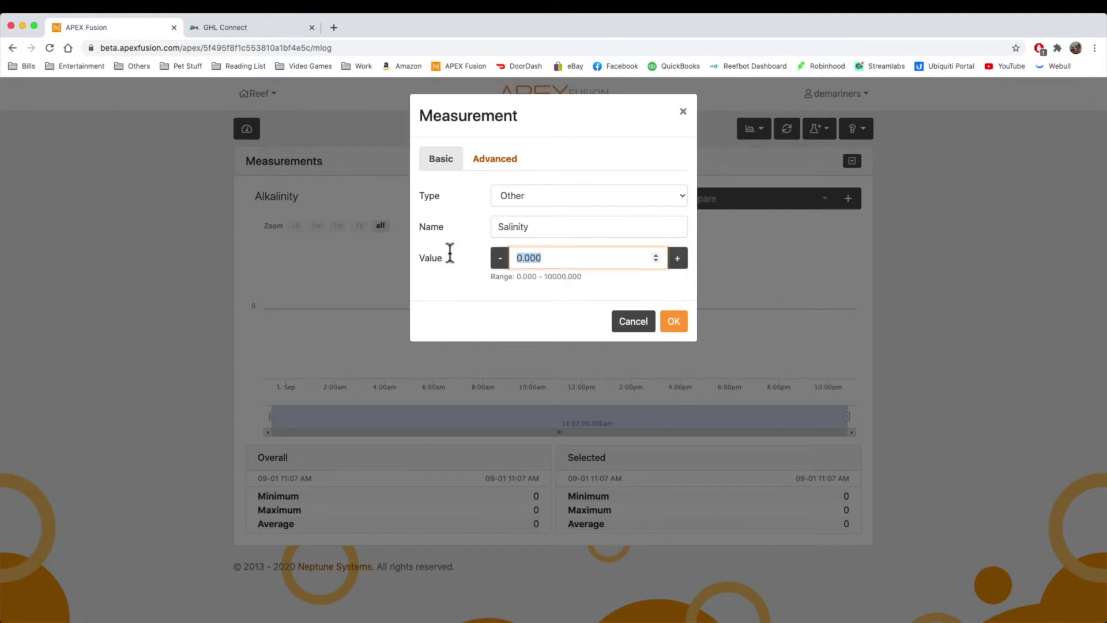
{"action": "type", "text": "35"}
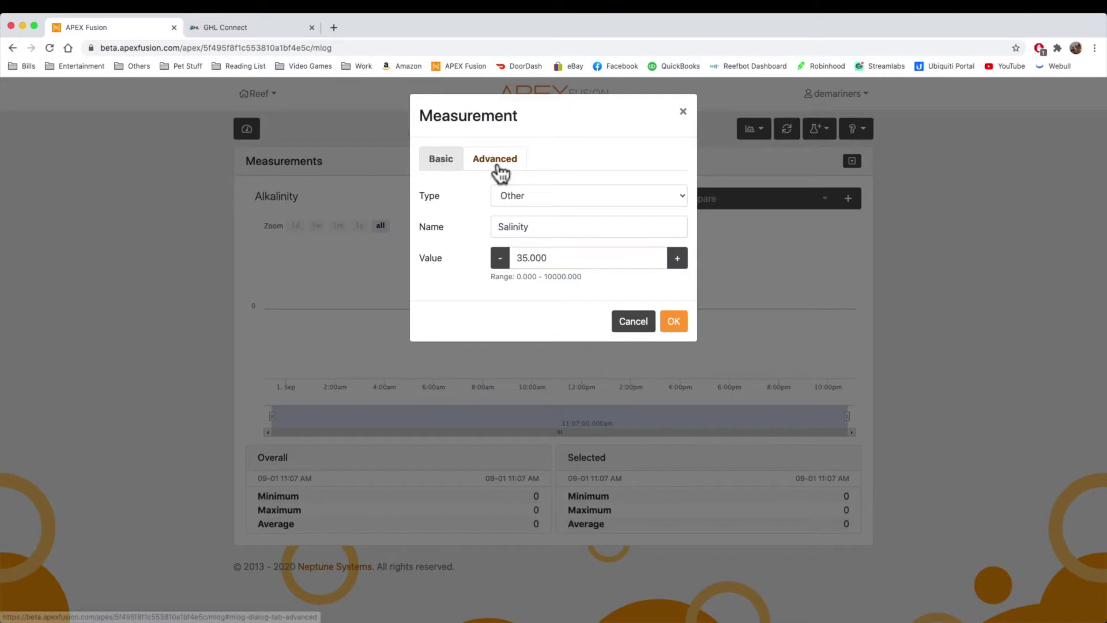
Step: Add the comment 'PPTValue' on the Advanced tab and save the Salinity reading
{"action": "left_click", "coordinate": [495, 163]}
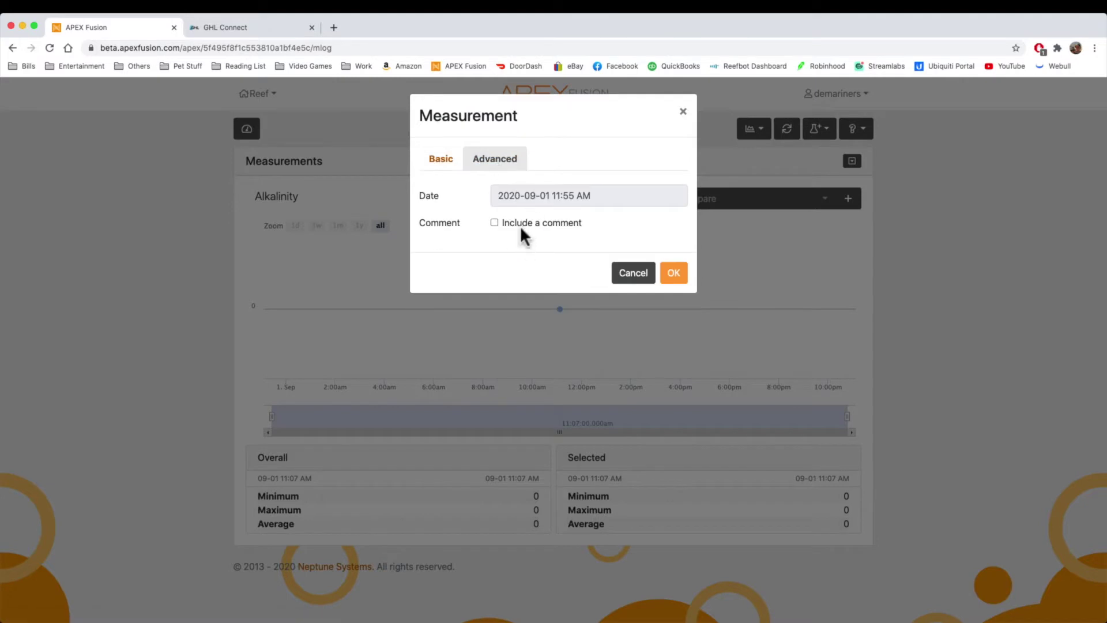
{"action": "left_click", "coordinate": [520, 224]}
{"action": "type", "text": "PPT"}
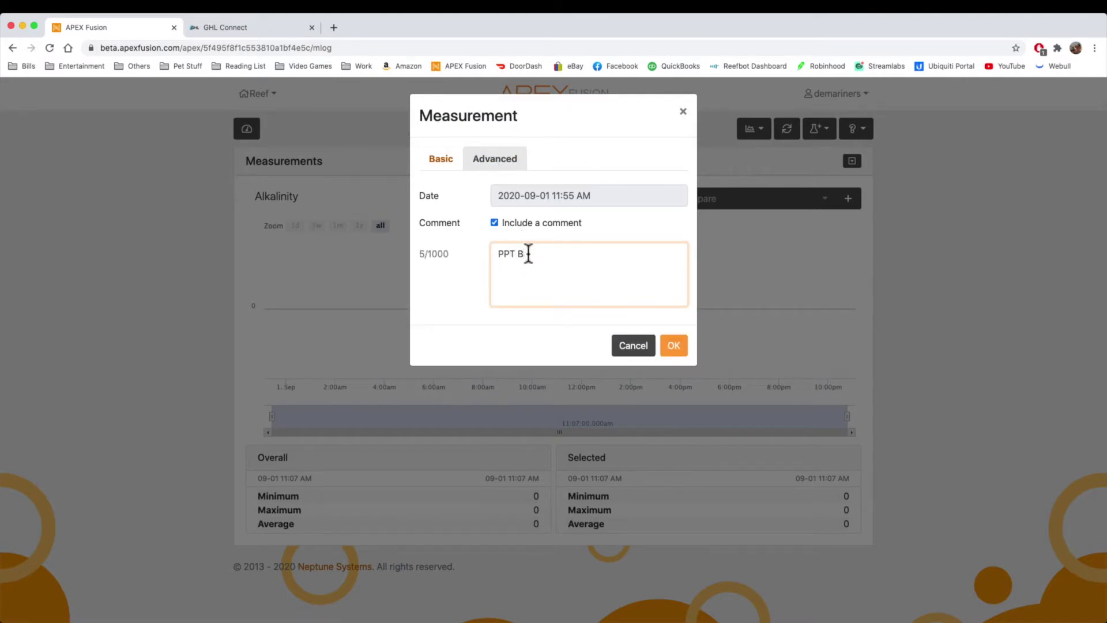
{"action": "type", "text": "Value"}
{"action": "left_click", "coordinate": [671, 344]}
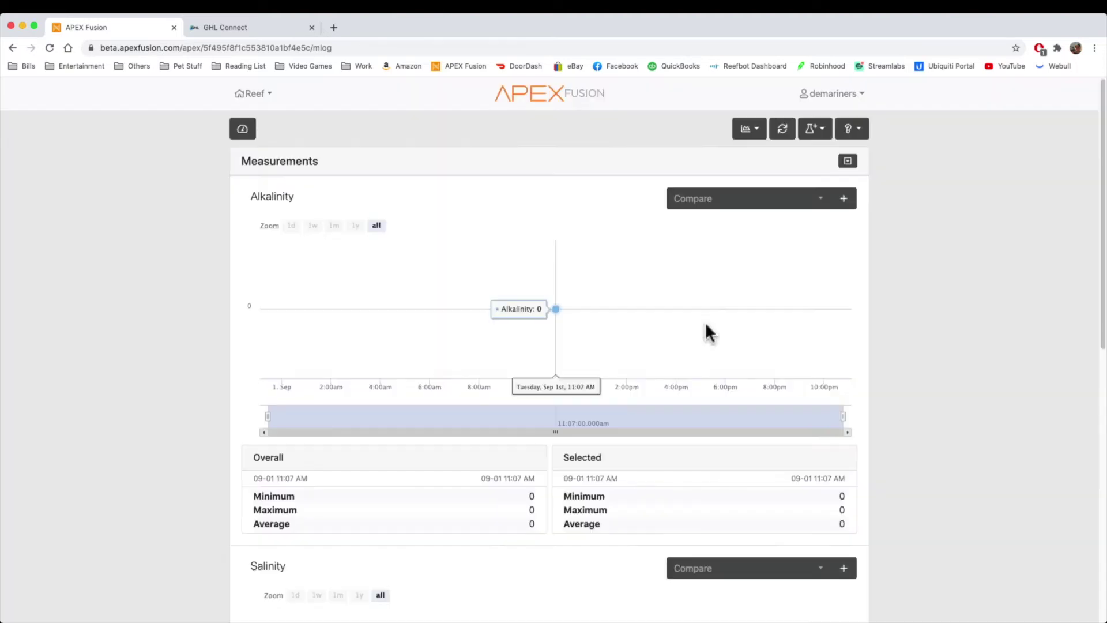
{"action": "scroll", "coordinate": [546, 346], "scroll_direction": "down", "scroll_amount": 4}
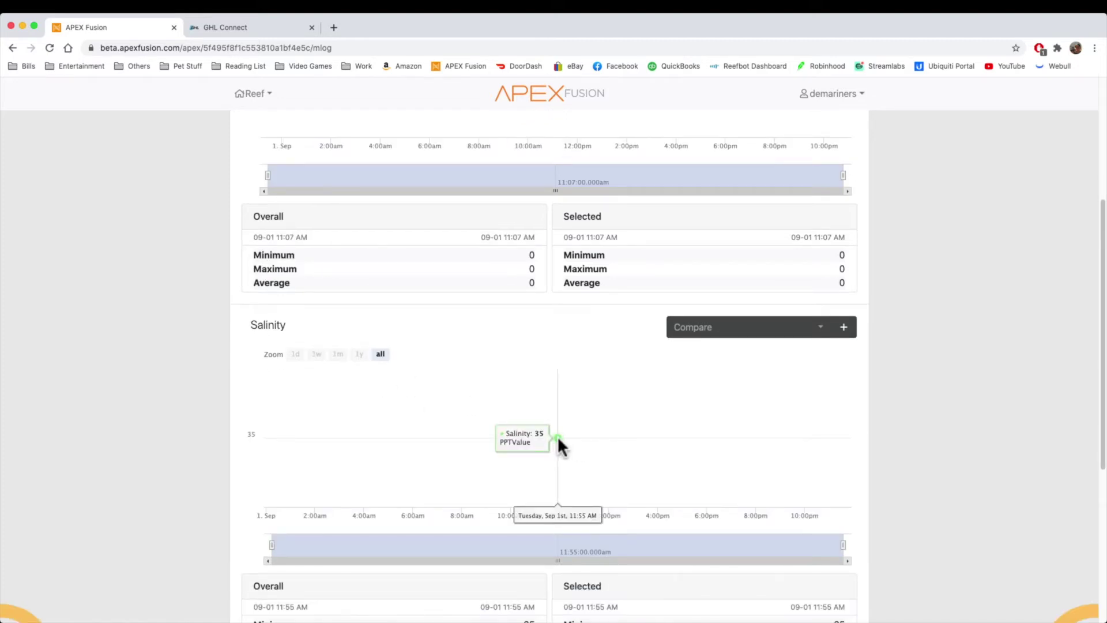
{"action": "scroll", "coordinate": [557, 435], "scroll_direction": "up", "scroll_amount": 4}
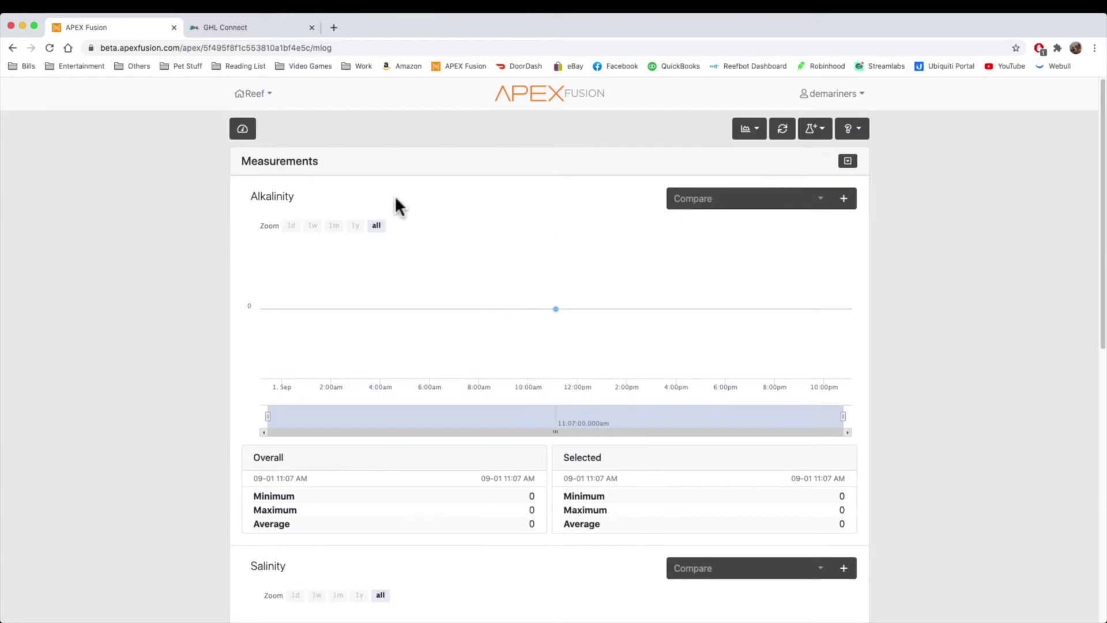
Step: Start an alkalinity measurement from the dashboard and compare test kits, settling on Hanna
{"action": "left_click", "coordinate": [242, 128]}
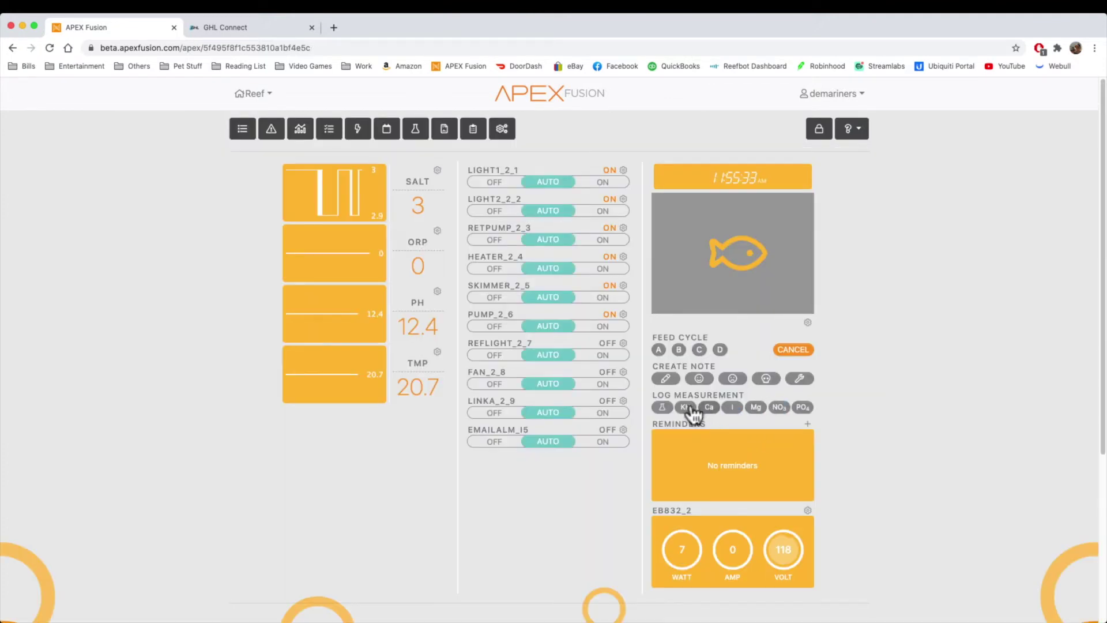
{"action": "left_click", "coordinate": [685, 407]}
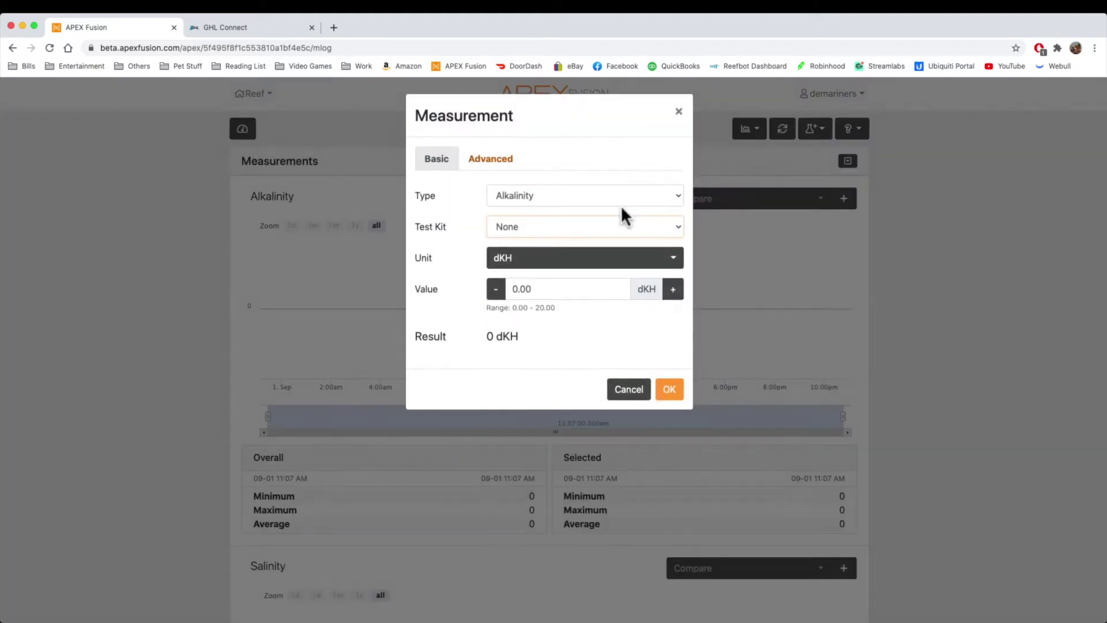
{"action": "left_click", "coordinate": [532, 225]}
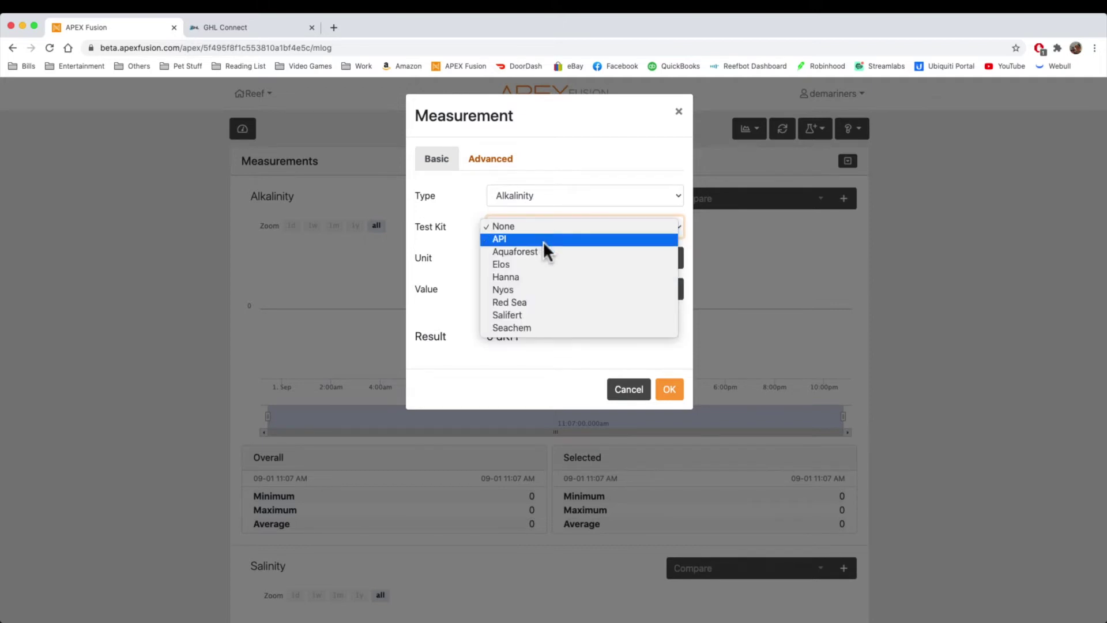
{"action": "left_click", "coordinate": [542, 240]}
{"action": "left_click", "coordinate": [530, 226]}
{"action": "left_click", "coordinate": [534, 237]}
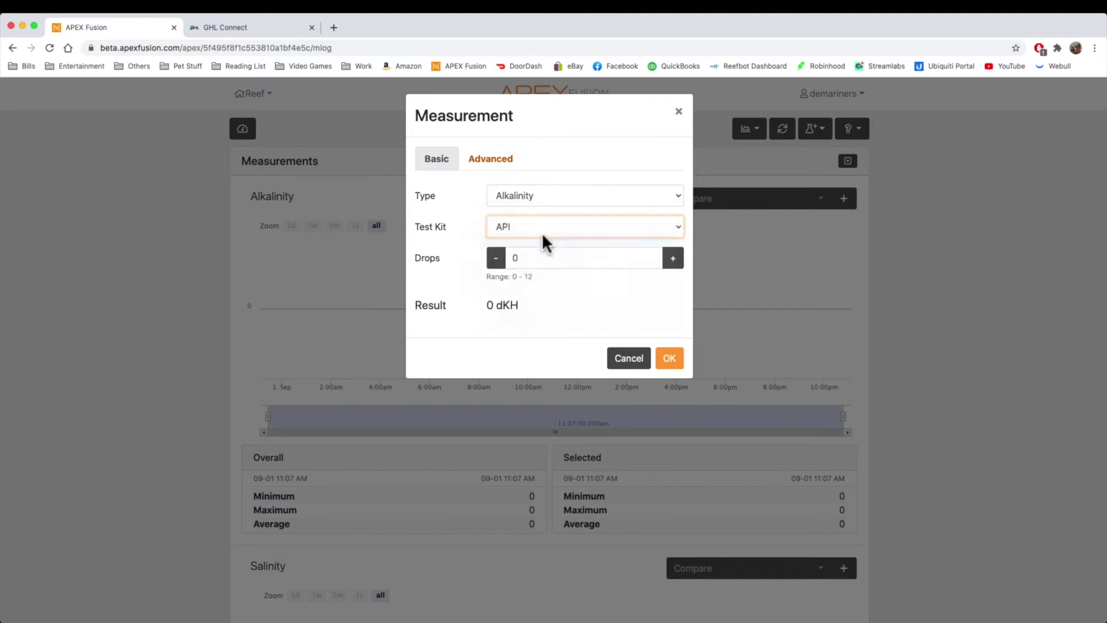
{"action": "left_click", "coordinate": [551, 228]}
{"action": "left_click", "coordinate": [542, 249]}
{"action": "left_click", "coordinate": [535, 225]}
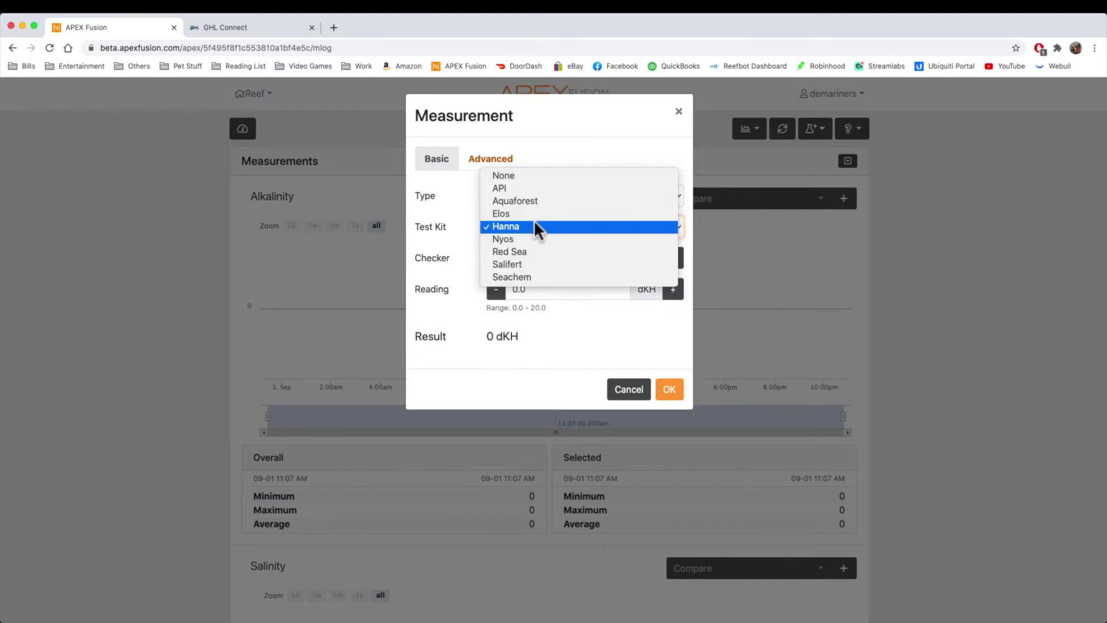
{"action": "left_click", "coordinate": [530, 251]}
{"action": "left_click", "coordinate": [542, 226]}
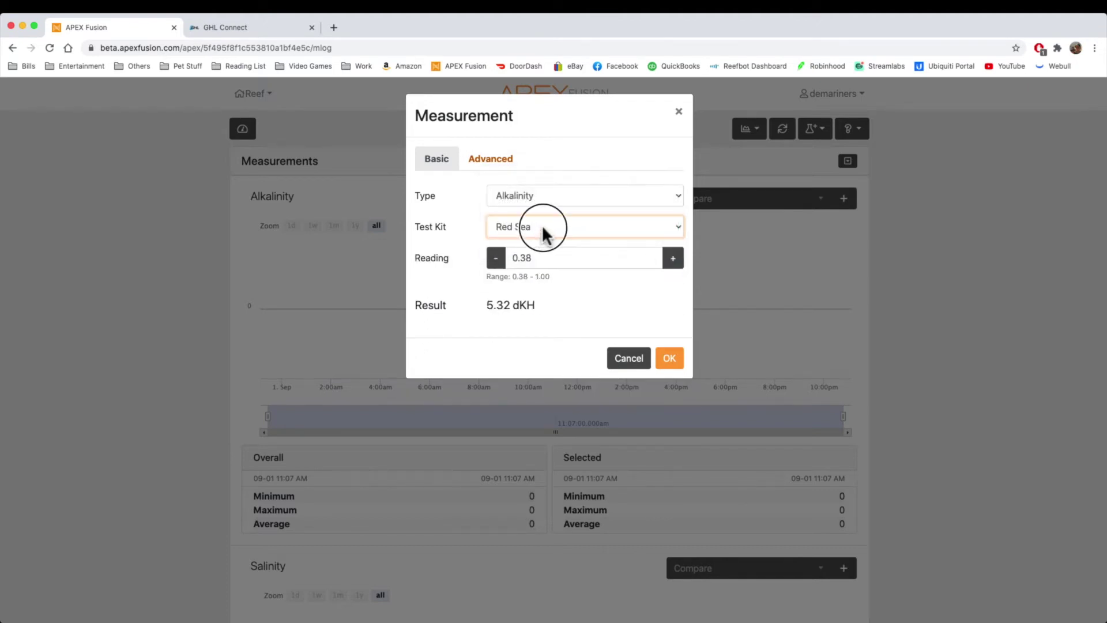
{"action": "left_click", "coordinate": [544, 226]}
{"action": "left_click", "coordinate": [552, 227]}
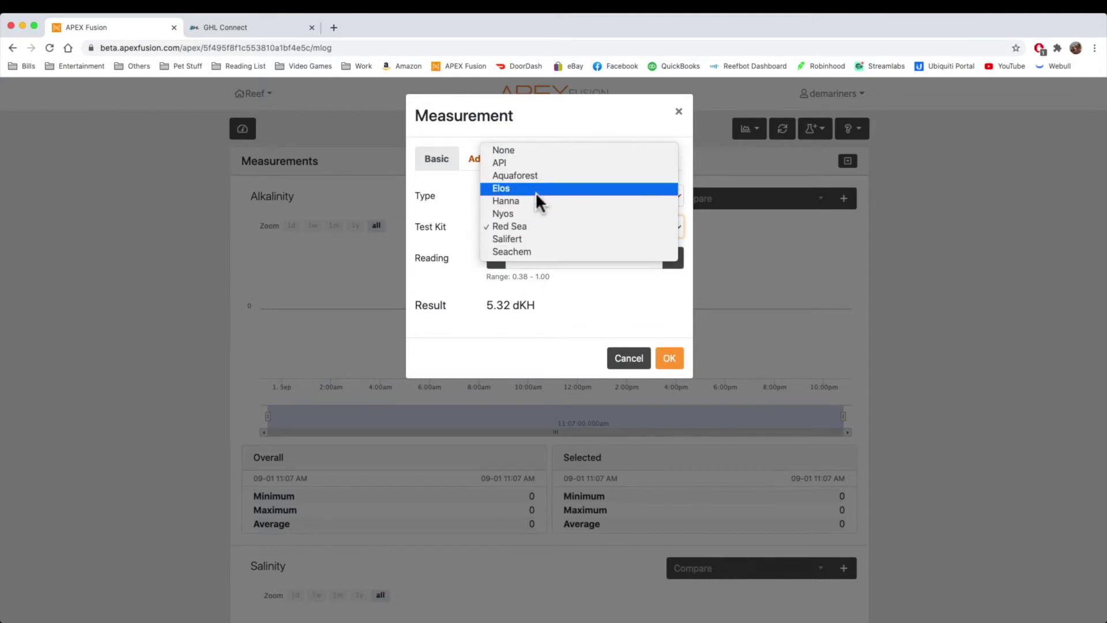
{"action": "key", "text": "Escape"}
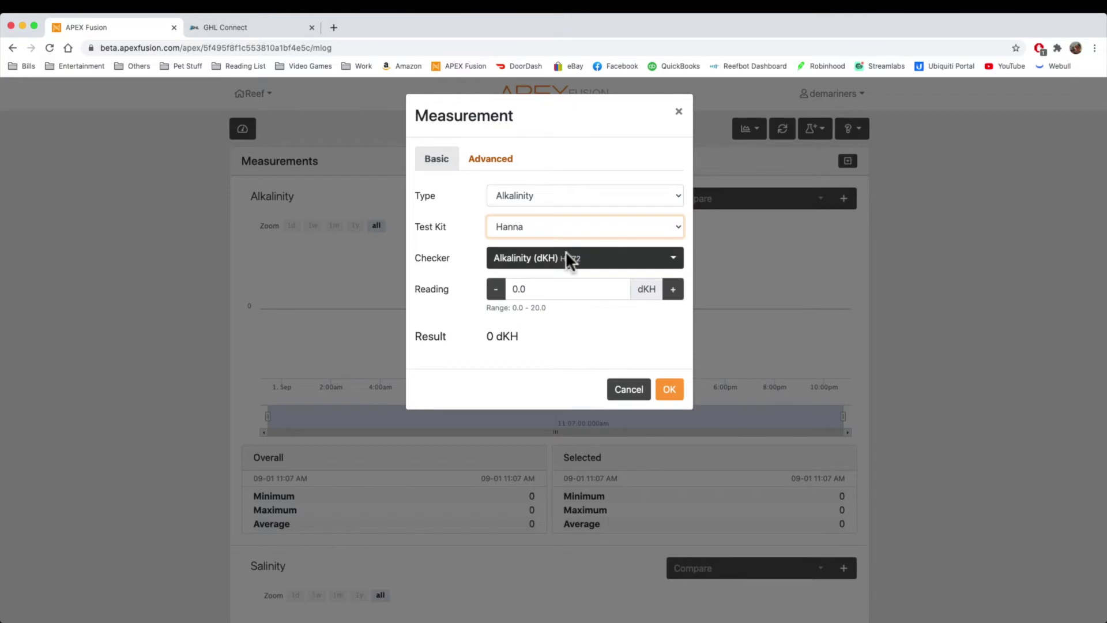
Step: Choose the Alkalinity (ppm) HI755 checker and enter a reading of 168
{"action": "left_click", "coordinate": [582, 261]}
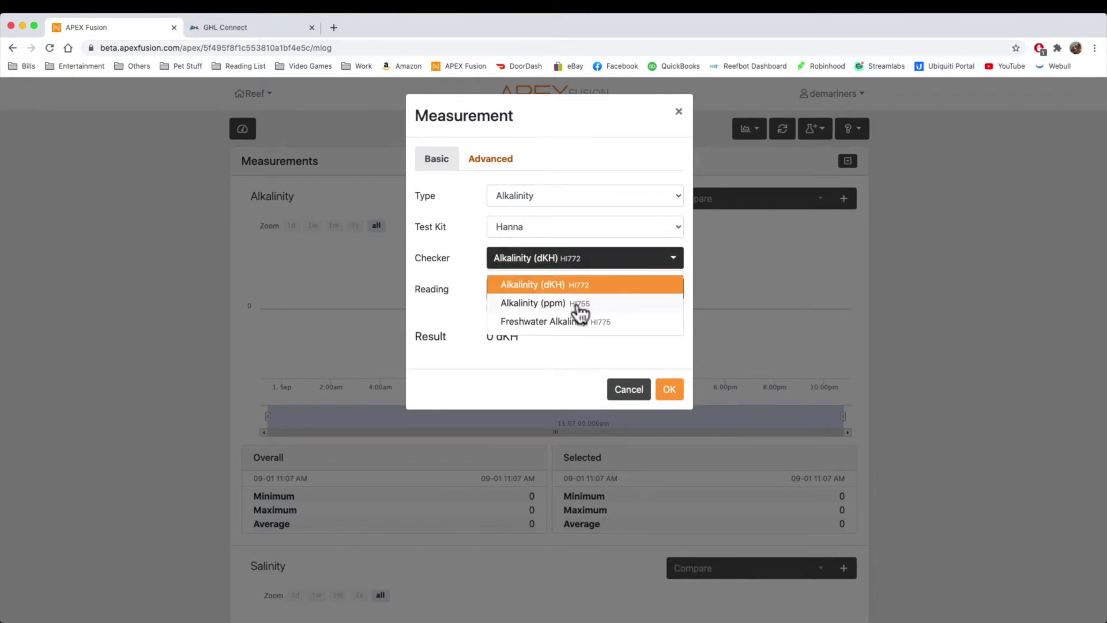
{"action": "left_click", "coordinate": [576, 307]}
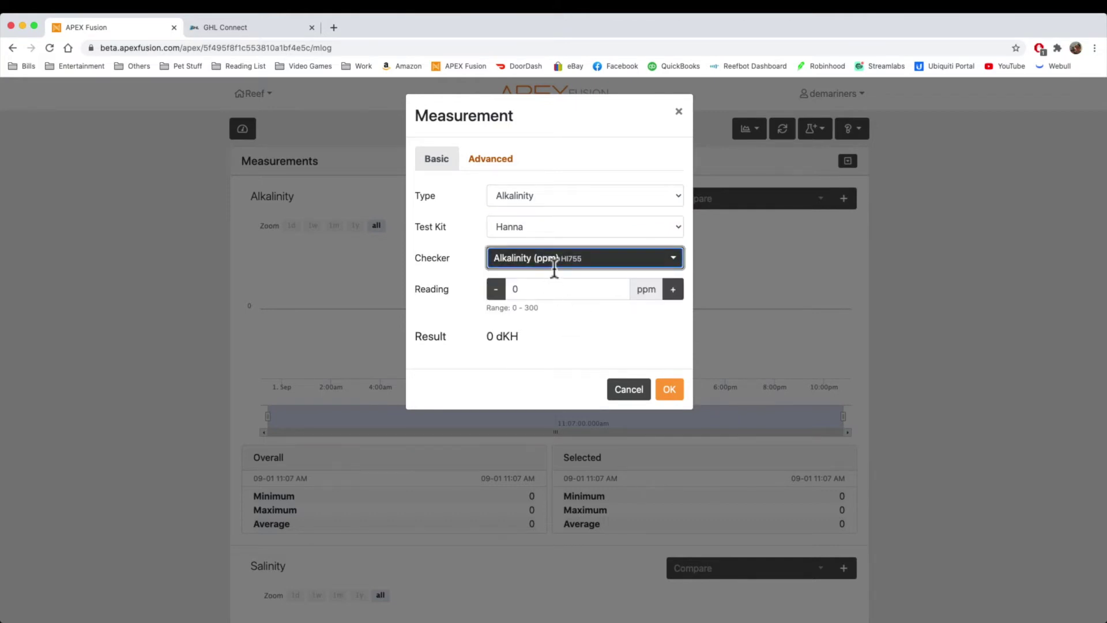
{"action": "left_click_drag", "start_coordinate": [551, 288], "coordinate": [517, 290]}
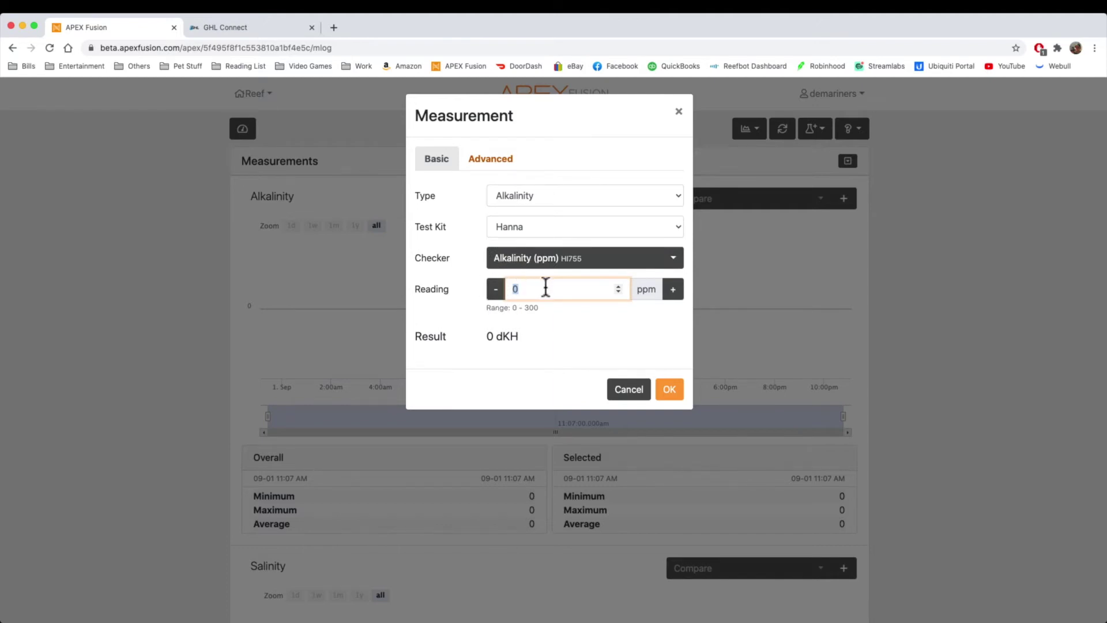
{"action": "left_click", "coordinate": [638, 342]}
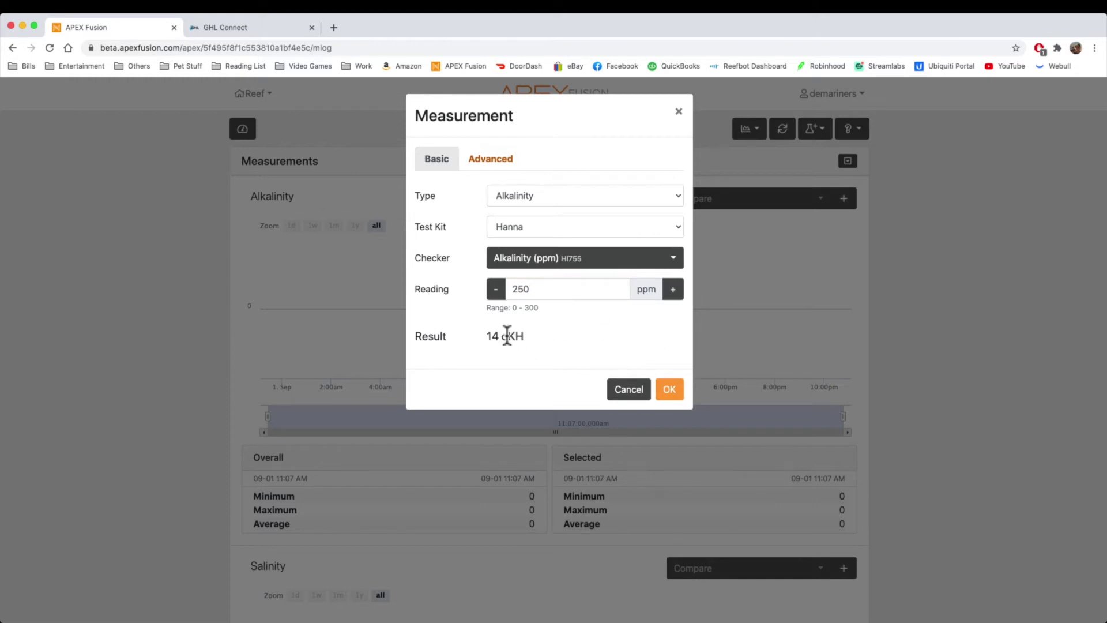
{"action": "left_click_drag", "start_coordinate": [541, 291], "coordinate": [513, 290]}
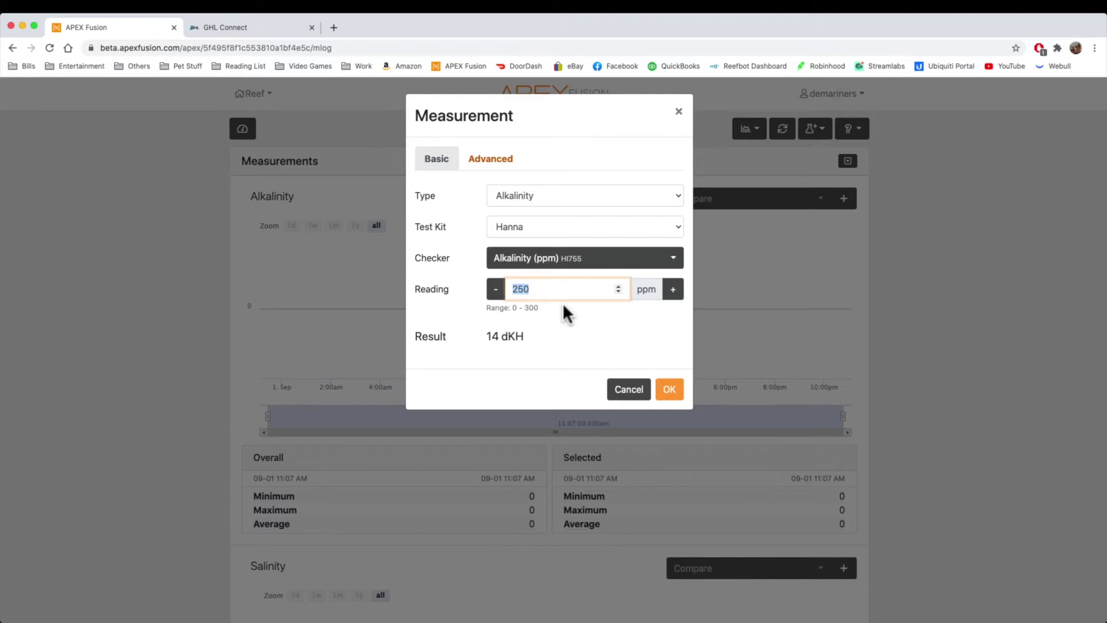
{"action": "type", "text": "168"}
{"action": "left_click", "coordinate": [595, 327]}
Step: Check the date and comment options on the Advanced tab, then save the reading
{"action": "left_click", "coordinate": [493, 157]}
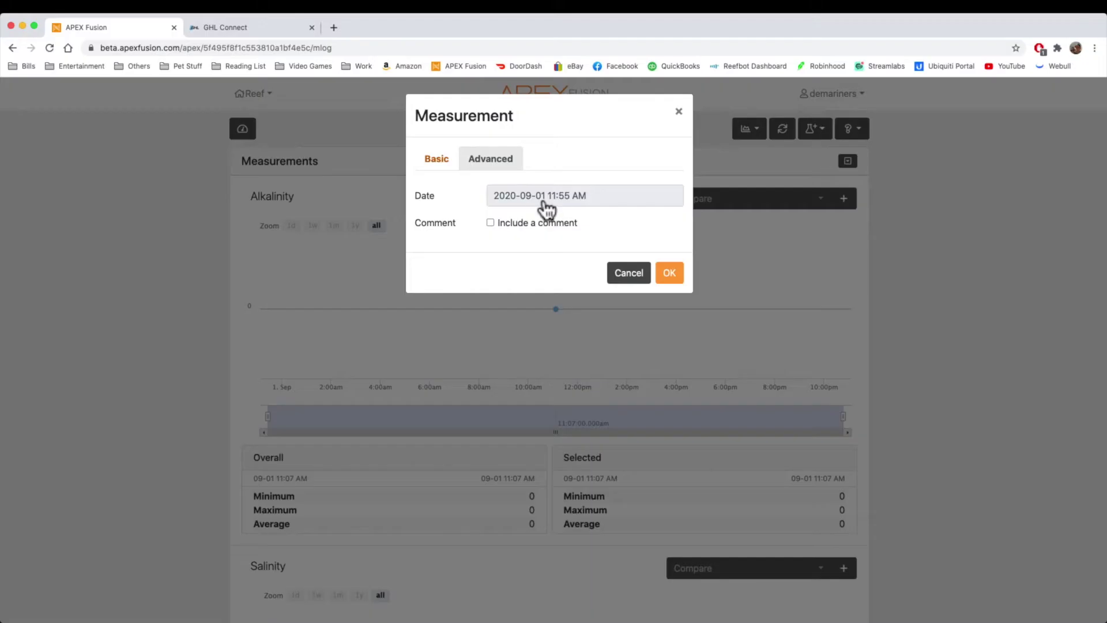
{"action": "left_click", "coordinate": [545, 202]}
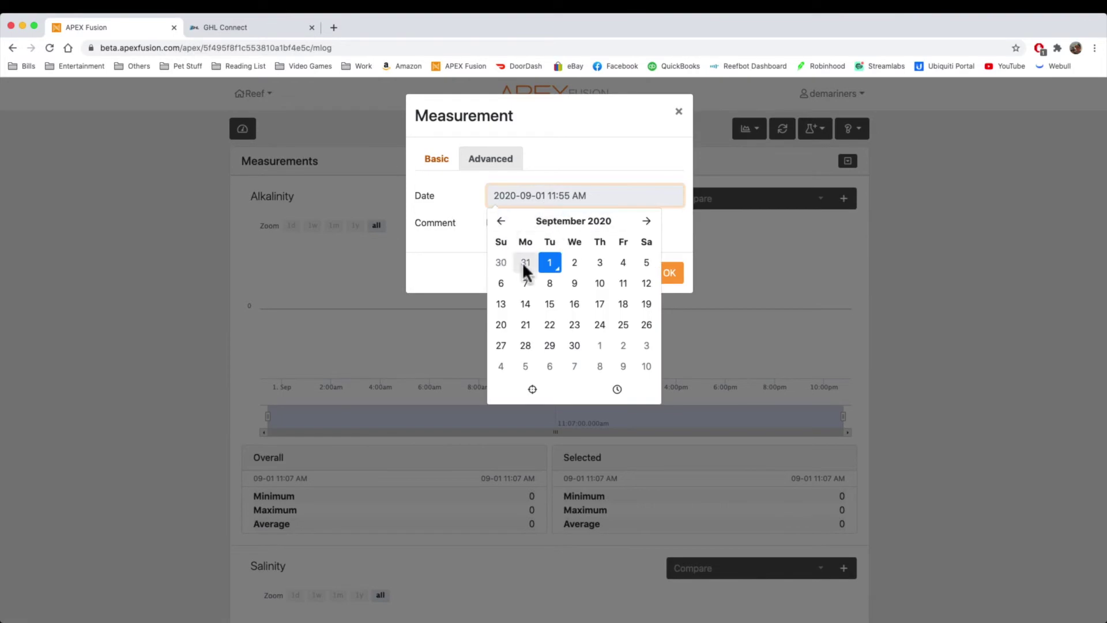
{"action": "left_click", "coordinate": [433, 267]}
{"action": "left_click", "coordinate": [516, 223]}
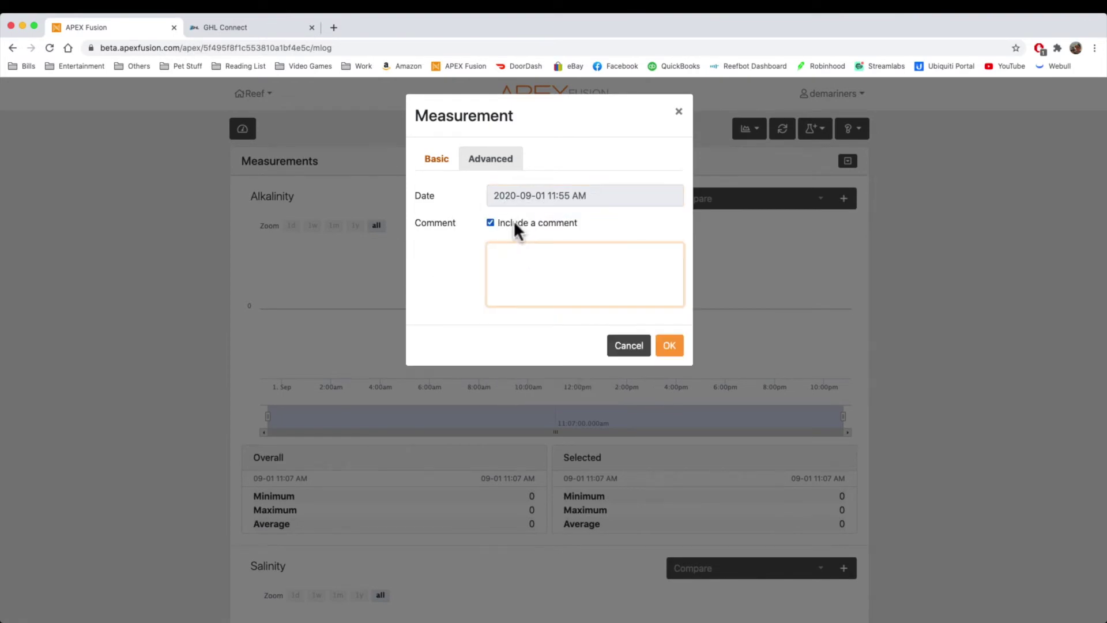
{"action": "left_click", "coordinate": [436, 158]}
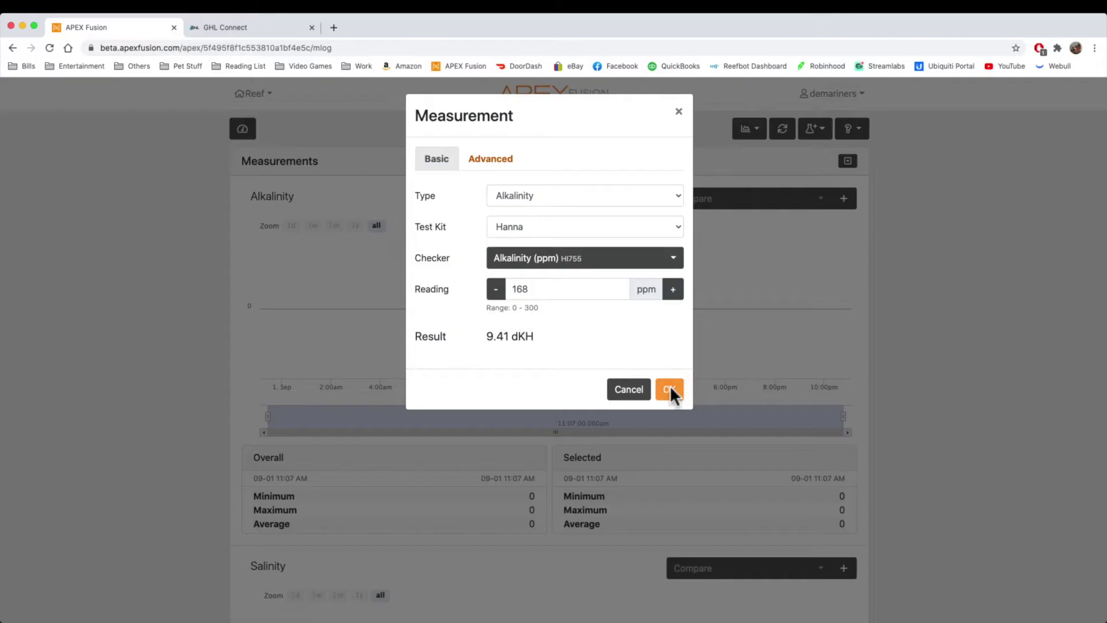
{"action": "left_click", "coordinate": [672, 394]}
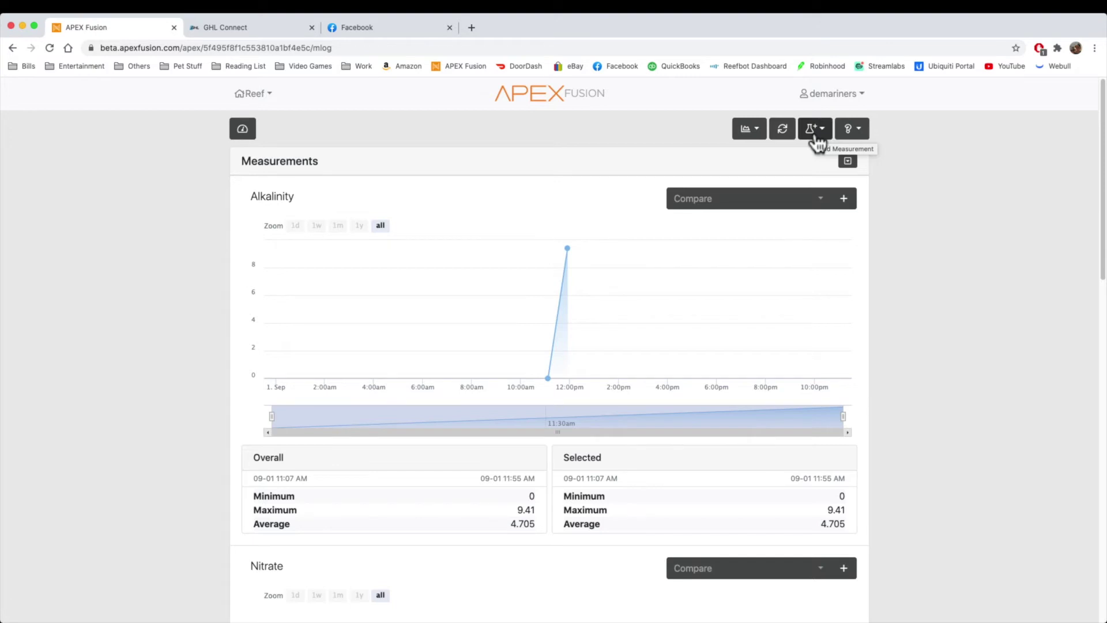
Step: Log an 8 ppm Nitrate reading using the Red Sea kit's high range
{"action": "left_click", "coordinate": [815, 137]}
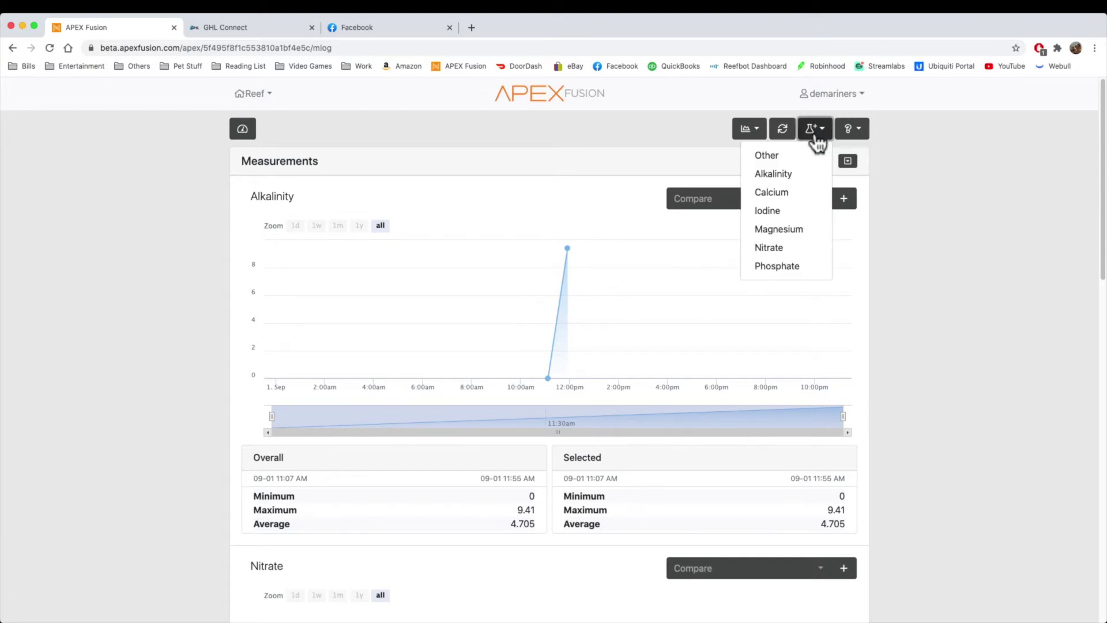
{"action": "left_click", "coordinate": [776, 248]}
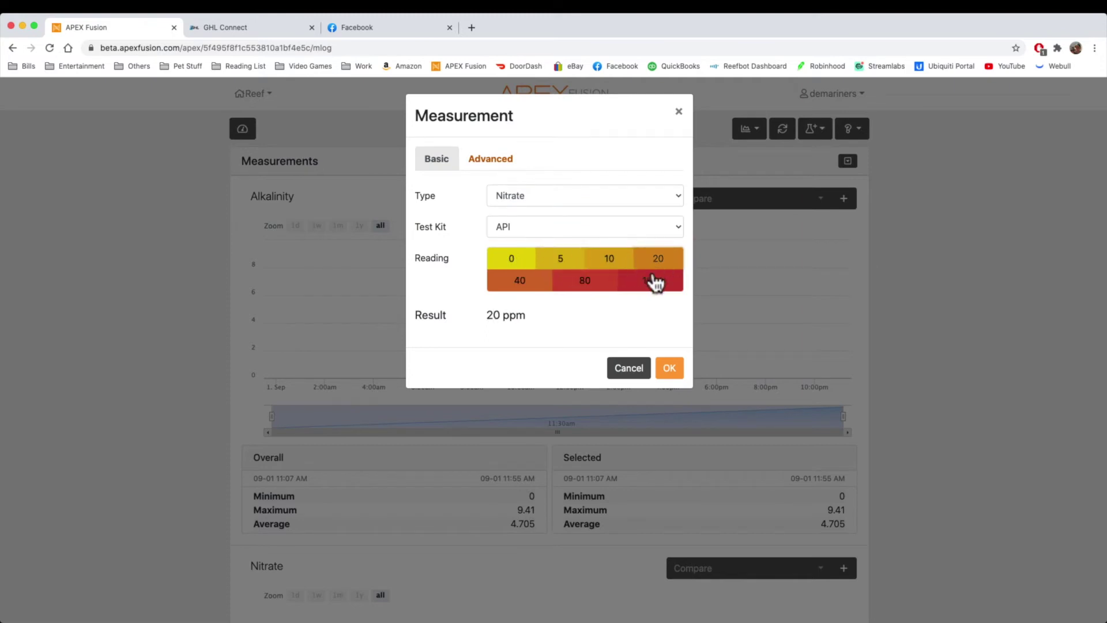
{"action": "left_click", "coordinate": [509, 284]}
{"action": "left_click", "coordinate": [526, 227]}
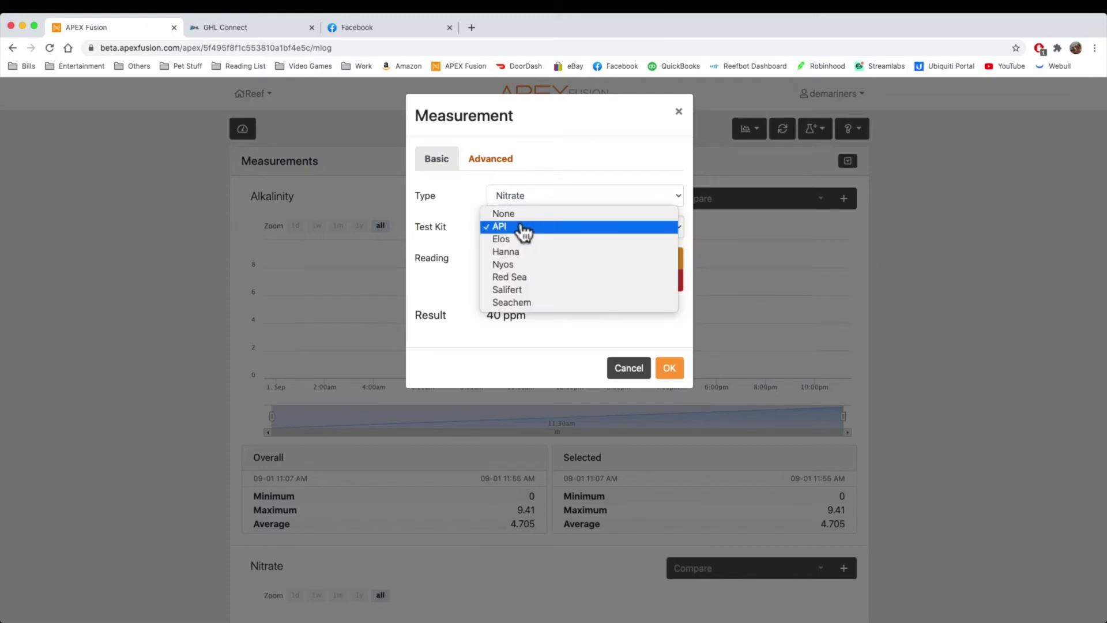
{"action": "left_click", "coordinate": [535, 279]}
{"action": "left_click", "coordinate": [579, 263]}
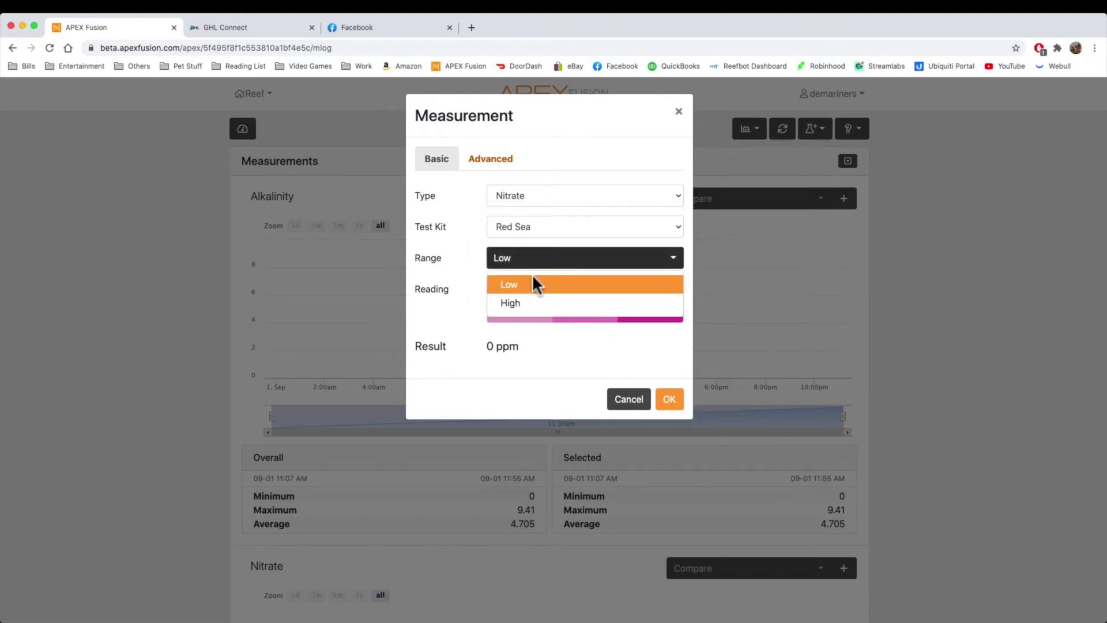
{"action": "left_click", "coordinate": [526, 304]}
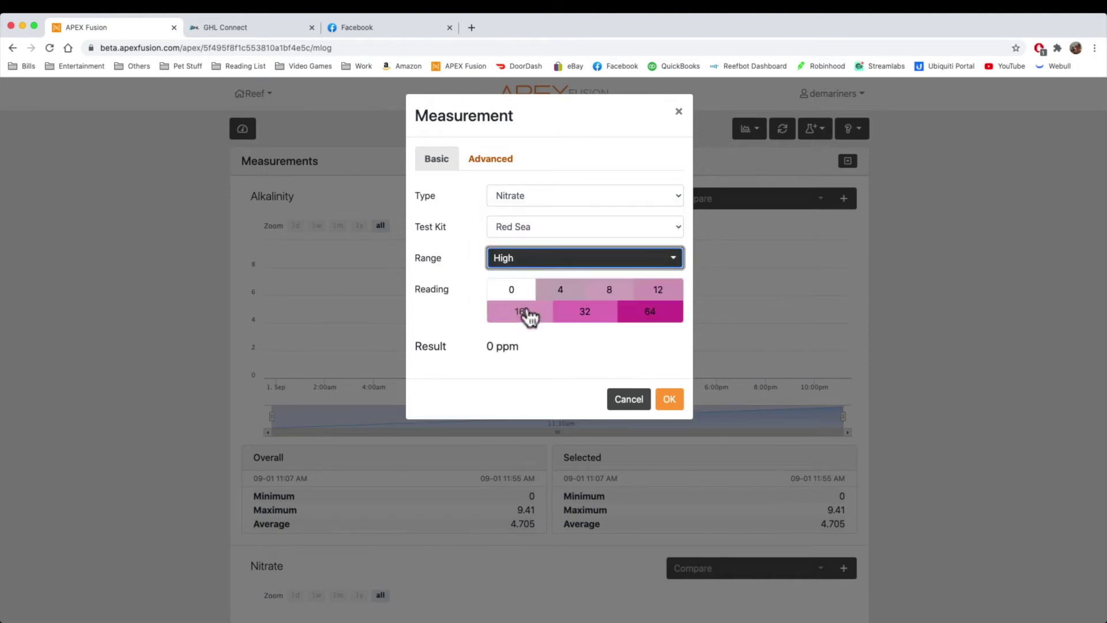
{"action": "left_click", "coordinate": [593, 324]}
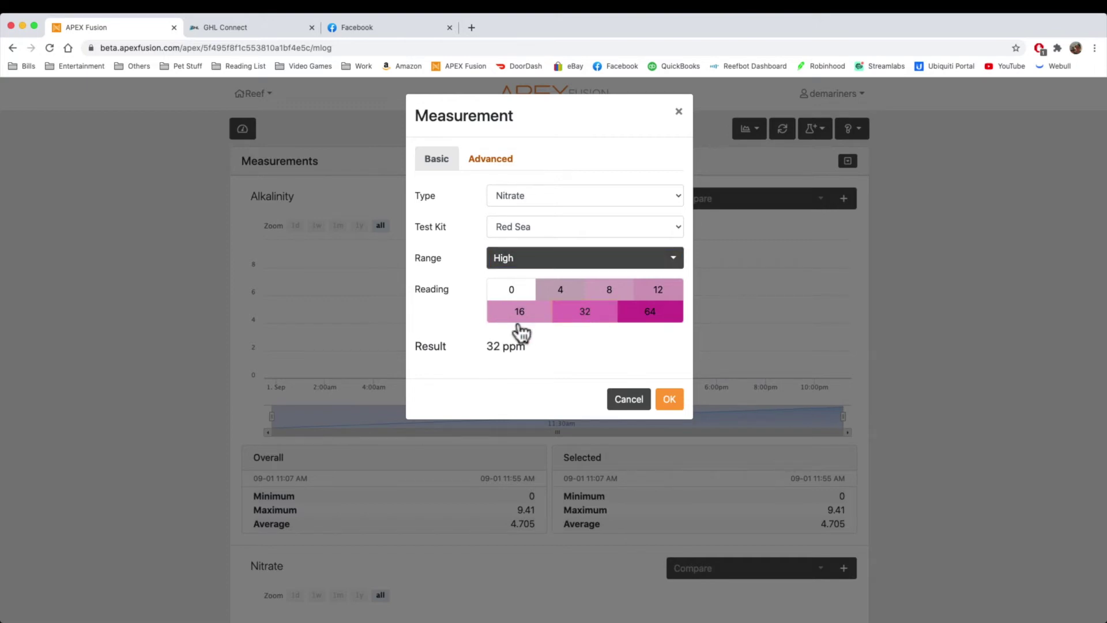
{"action": "left_click", "coordinate": [615, 301]}
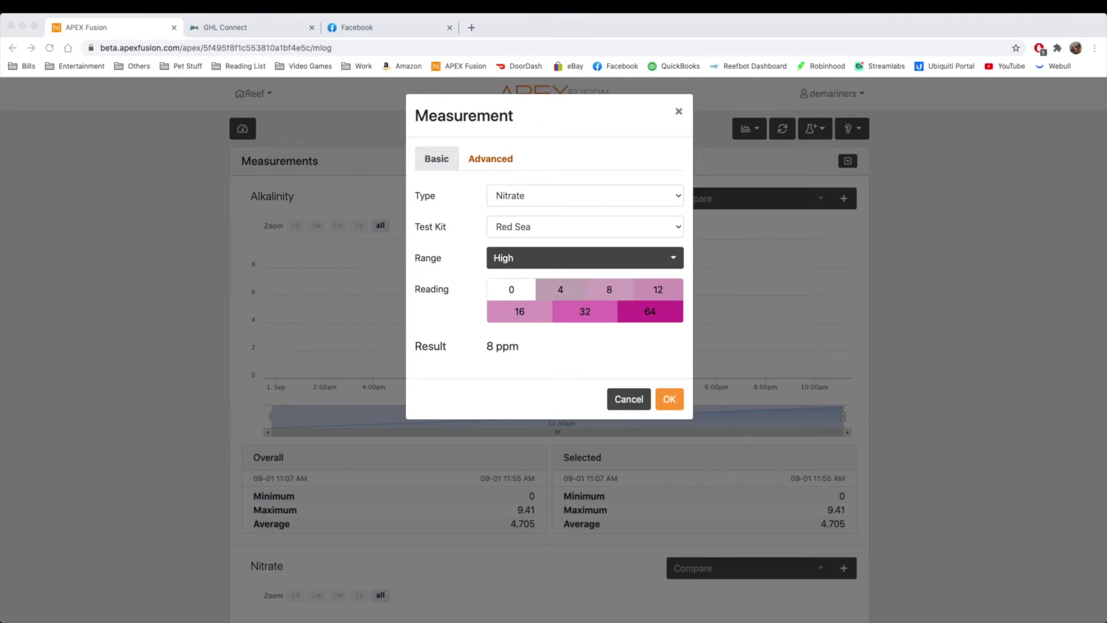
{"action": "left_click", "coordinate": [608, 300]}
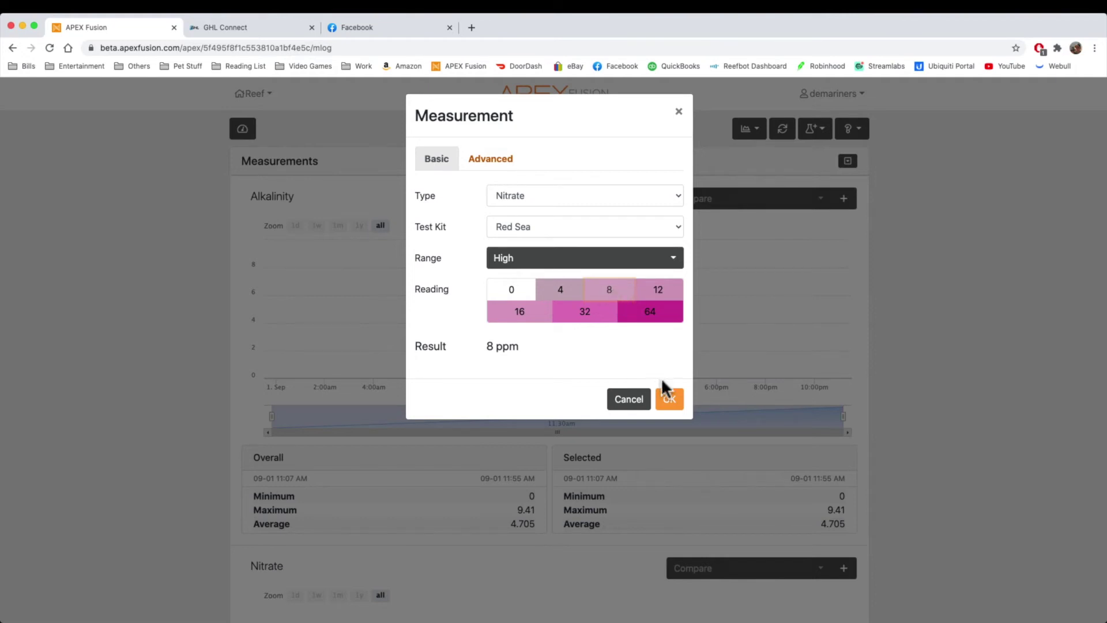
{"action": "left_click", "coordinate": [670, 397]}
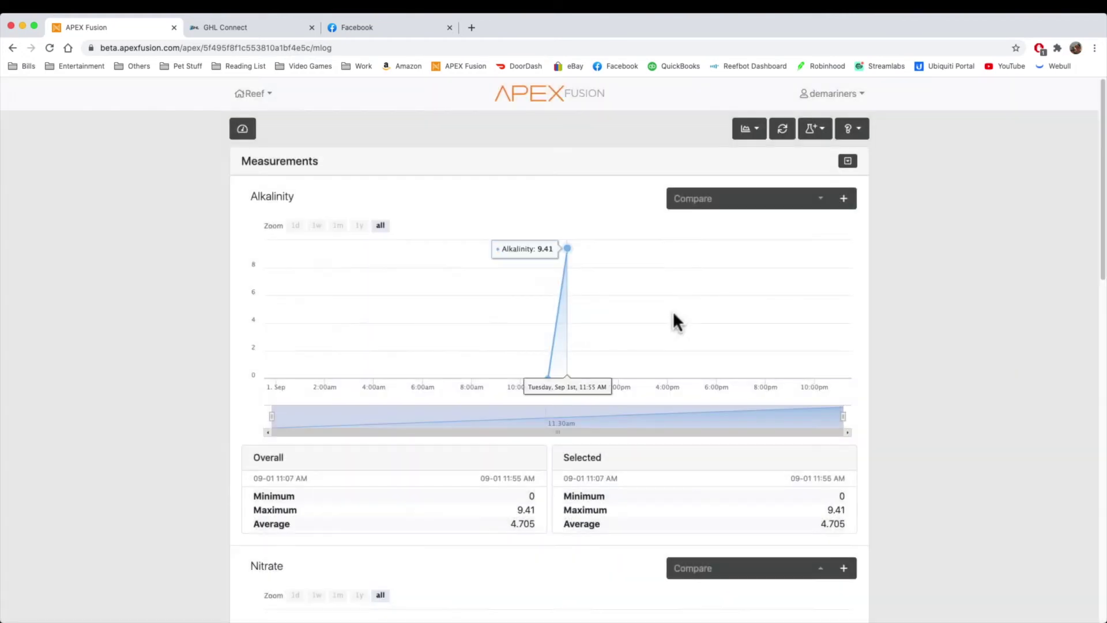
Step: Review the charted Nitrate readings of 10 and 8 ppm before moving to GHL Connect
{"action": "scroll", "coordinate": [673, 310], "scroll_direction": "down", "scroll_amount": 8}
{"action": "scroll", "coordinate": [634, 357], "scroll_direction": "down", "scroll_amount": 4}
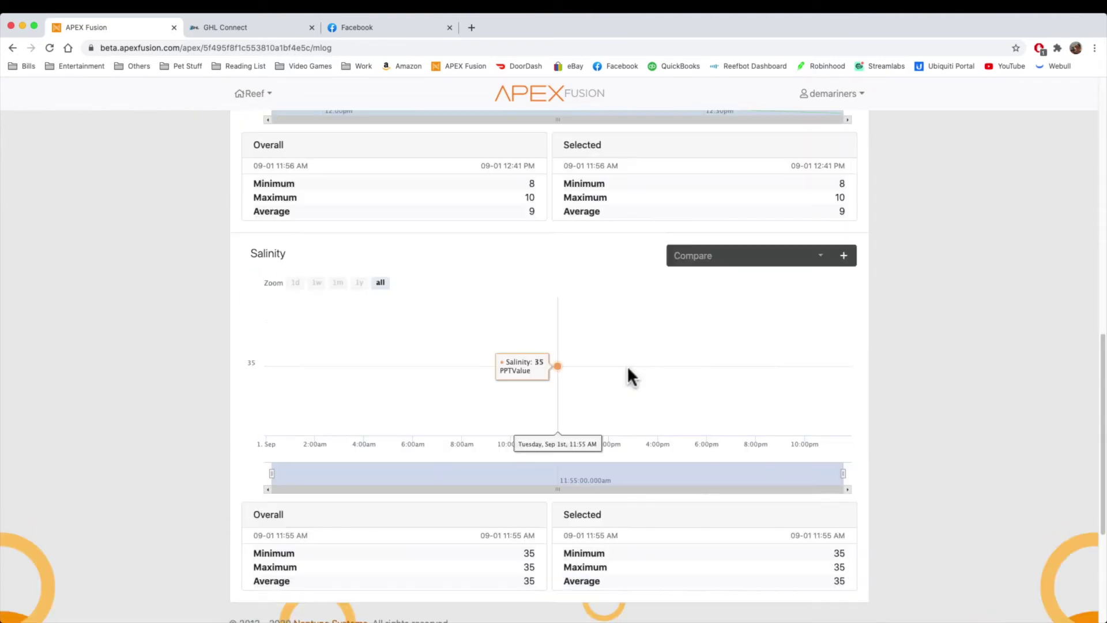
{"action": "scroll", "coordinate": [519, 386], "scroll_direction": "down", "scroll_amount": 4}
{"action": "scroll", "coordinate": [517, 383], "scroll_direction": "up", "scroll_amount": 10}
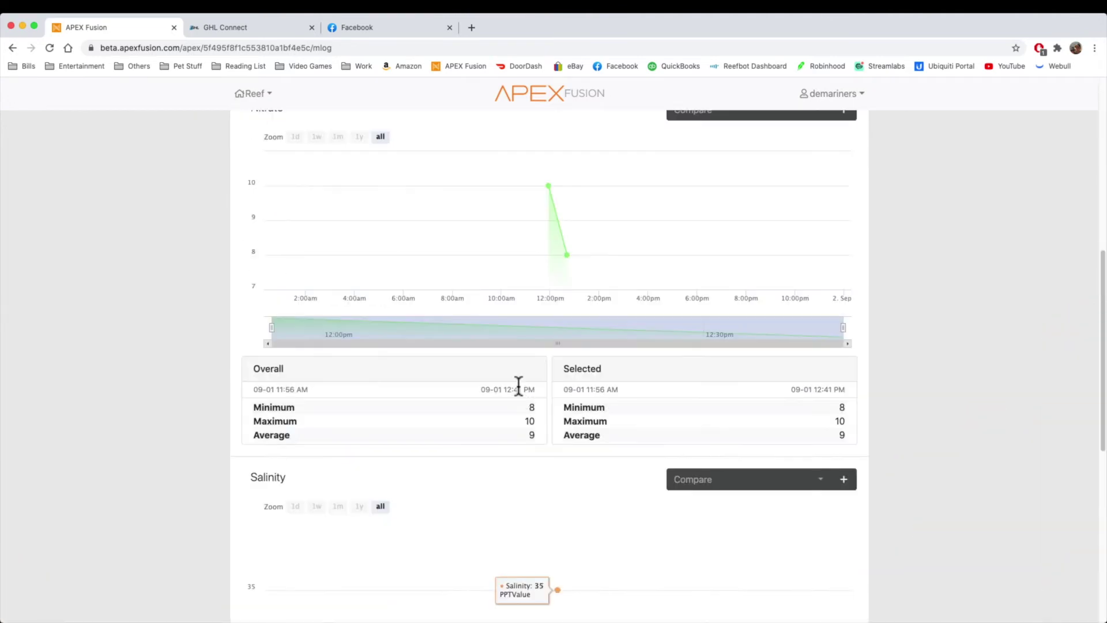
{"action": "mouse_move", "coordinate": [546, 382]}
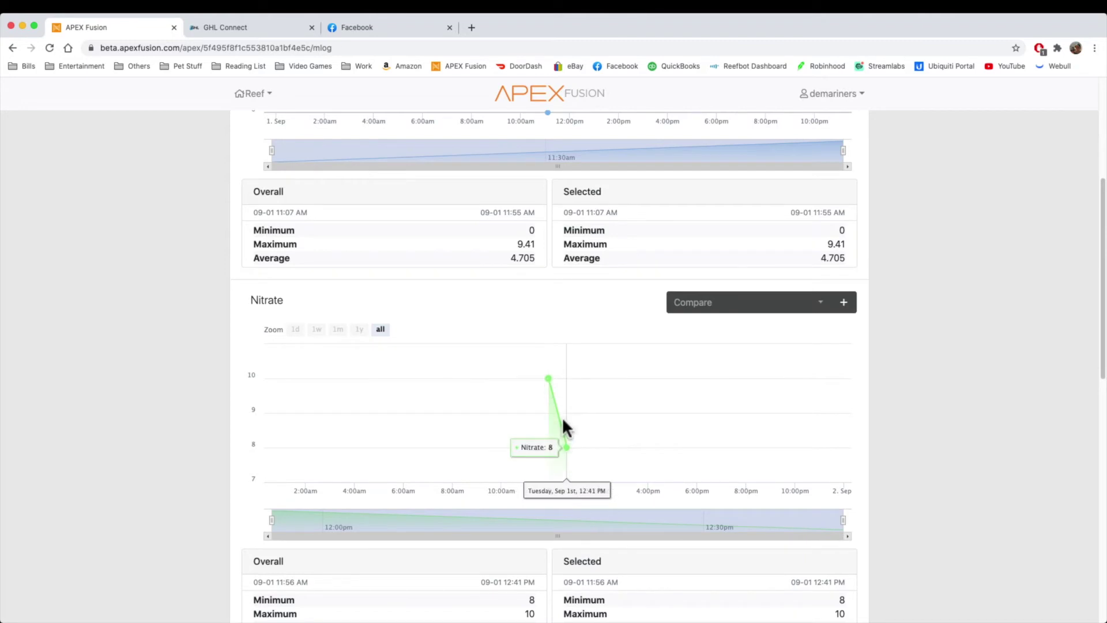
{"action": "mouse_move", "coordinate": [575, 460]}
{"action": "scroll", "coordinate": [607, 433], "scroll_direction": "up", "scroll_amount": 5}
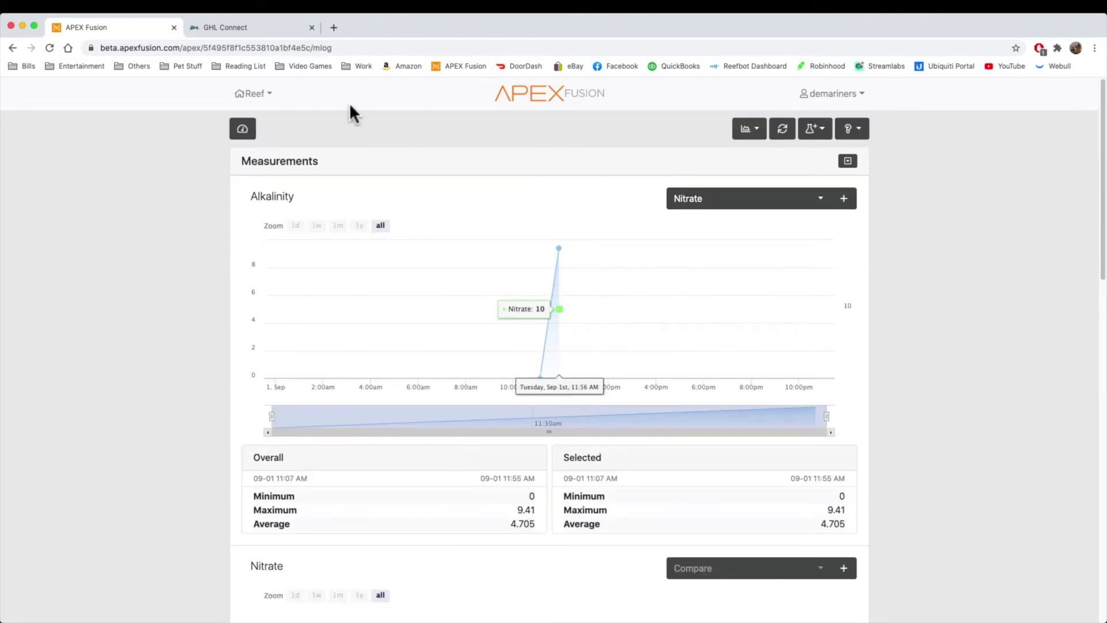
{"action": "left_click", "coordinate": [242, 27]}
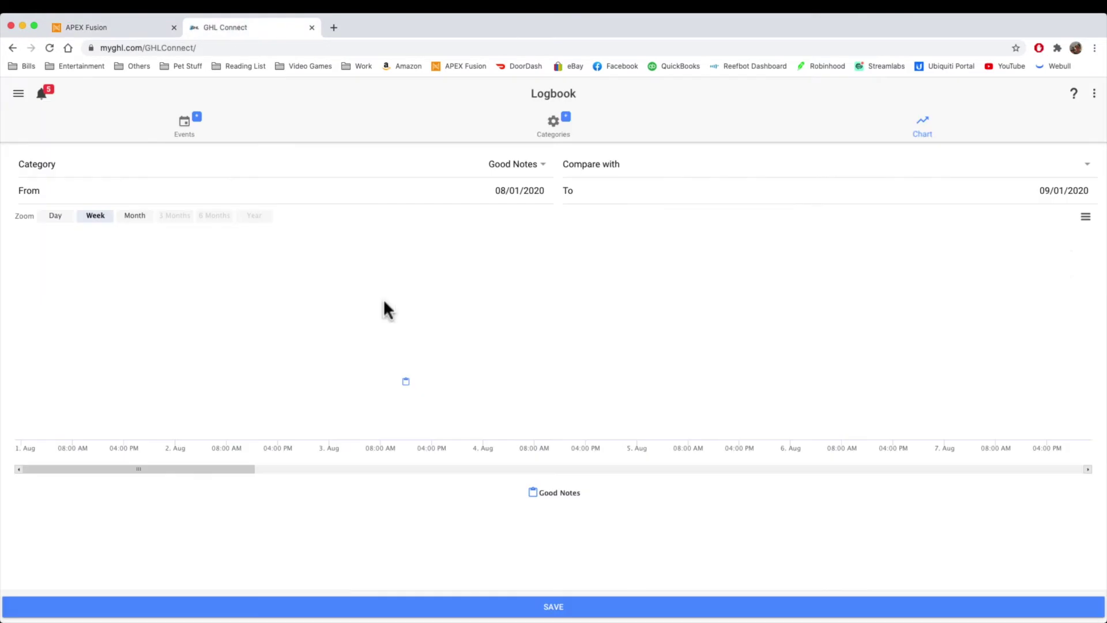
Step: Add a new Logbook category of type Measurement value for parameter Magnesium
{"action": "left_click", "coordinate": [555, 126]}
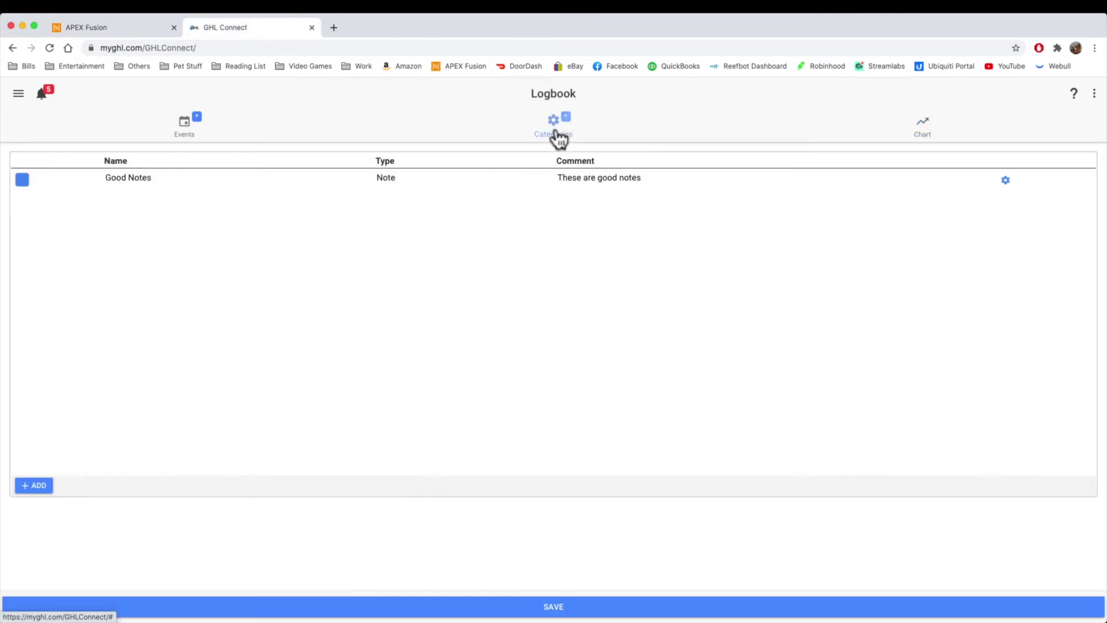
{"action": "left_click", "coordinate": [40, 485]}
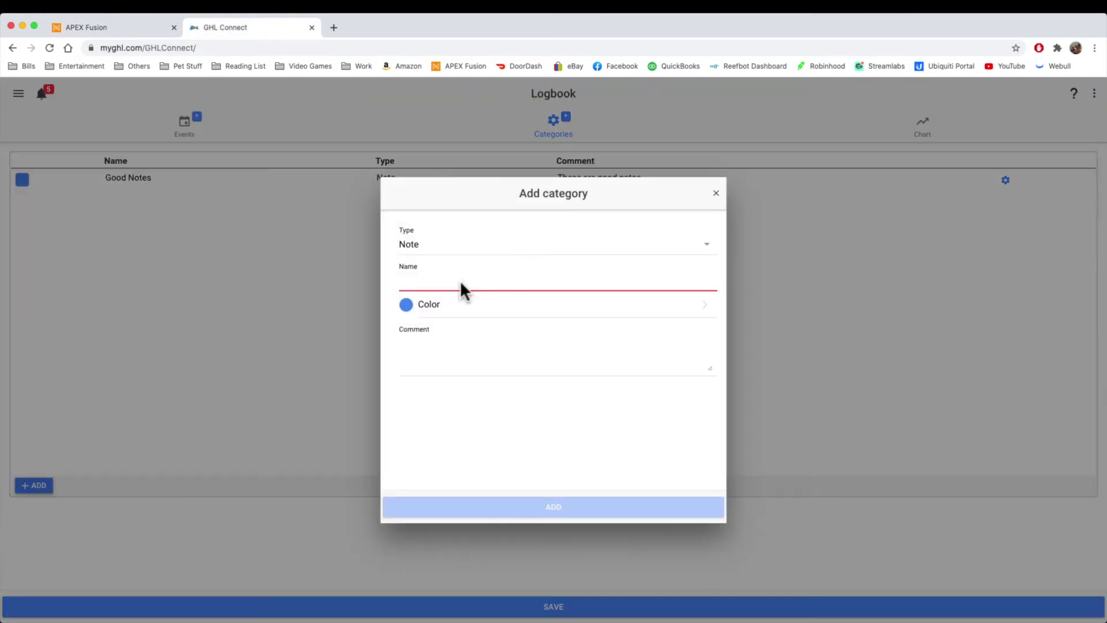
{"action": "left_click", "coordinate": [467, 242]}
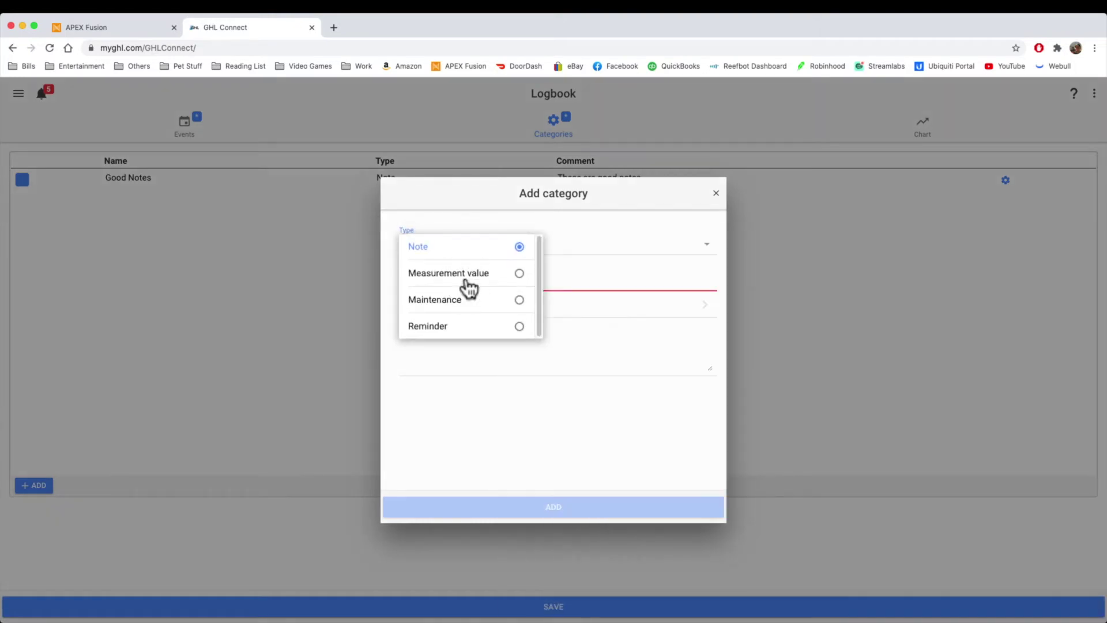
{"action": "left_click", "coordinate": [464, 275]}
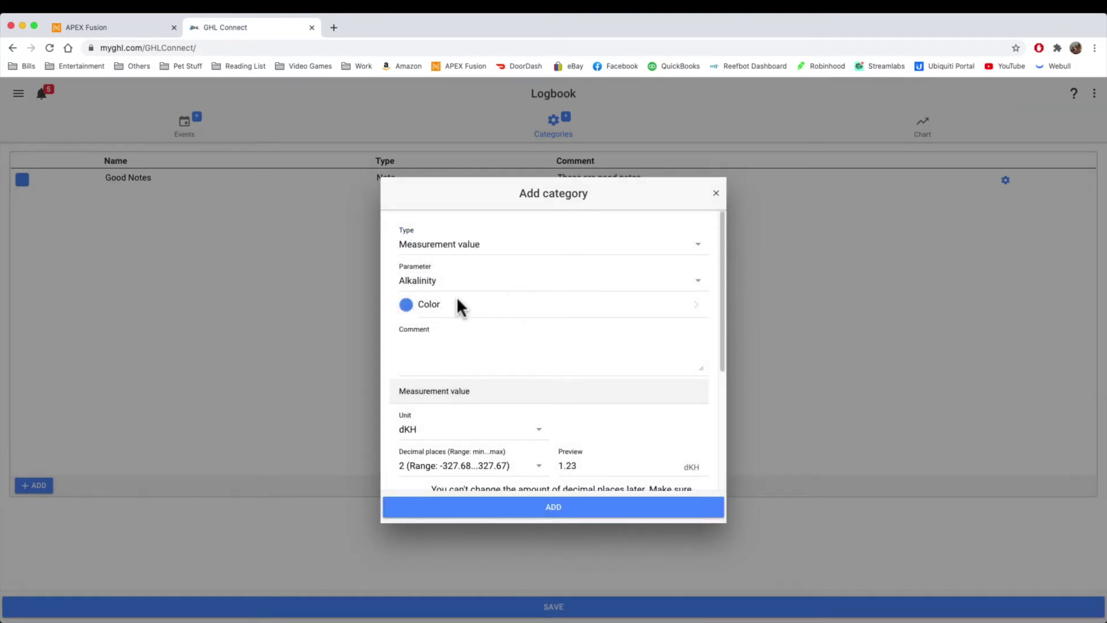
{"action": "left_click", "coordinate": [451, 281]}
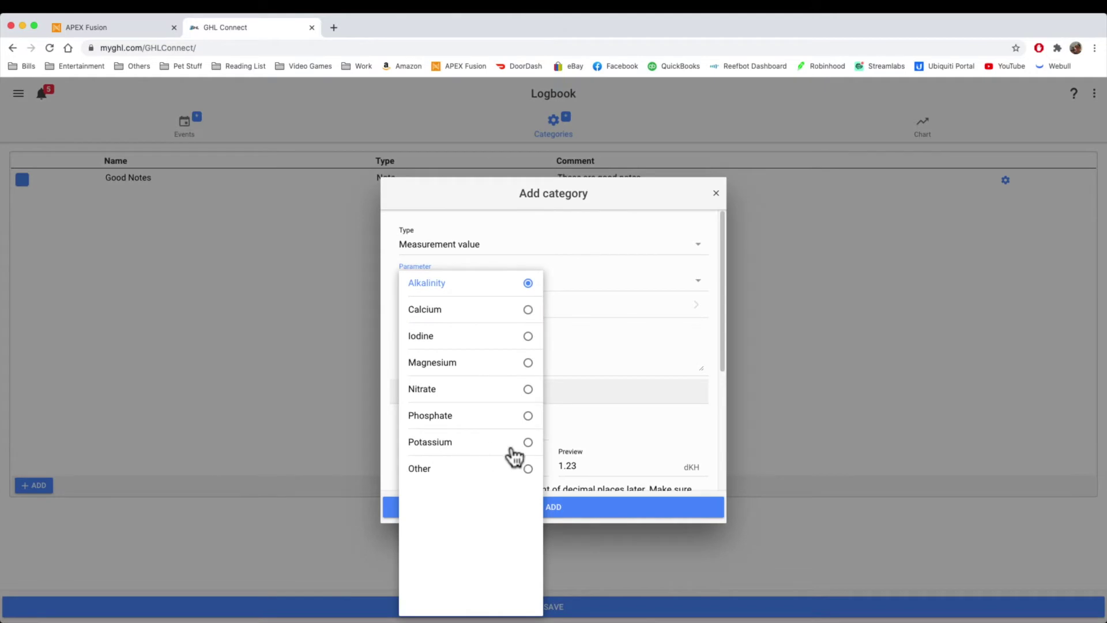
{"action": "left_click", "coordinate": [528, 470]}
{"action": "left_click", "coordinate": [447, 291]}
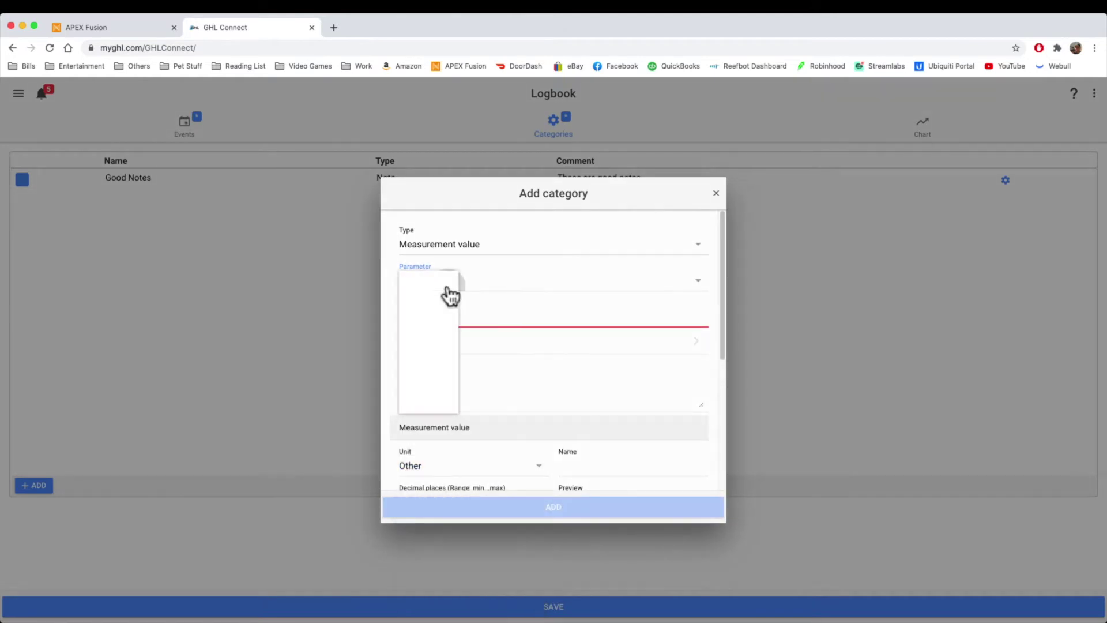
{"action": "left_click", "coordinate": [527, 363]}
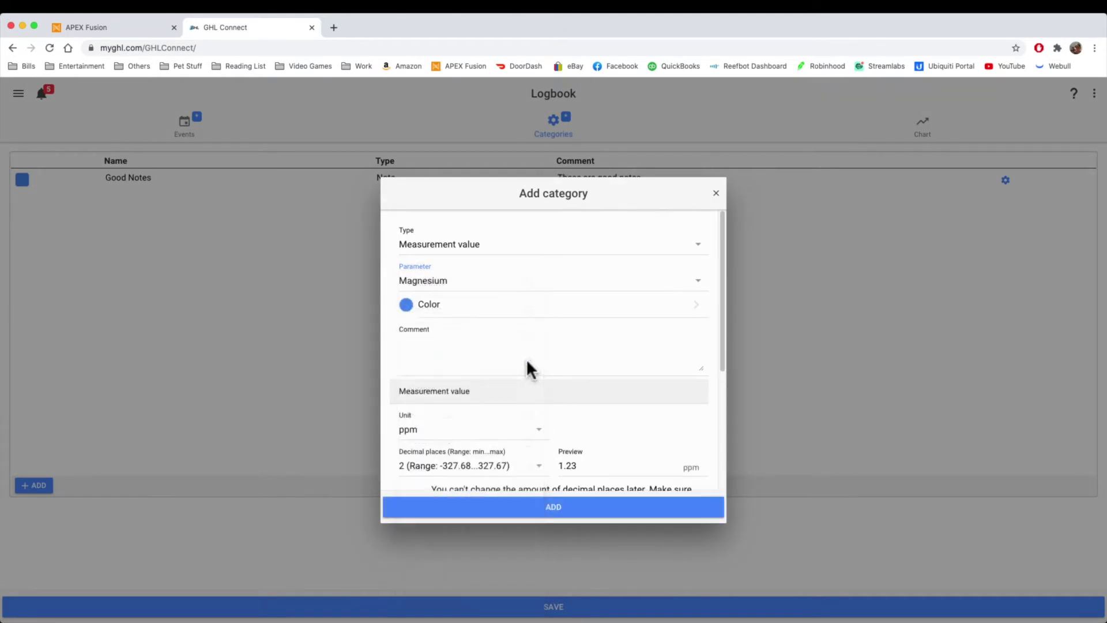
{"action": "scroll", "coordinate": [634, 346], "scroll_direction": "down", "scroll_amount": 1}
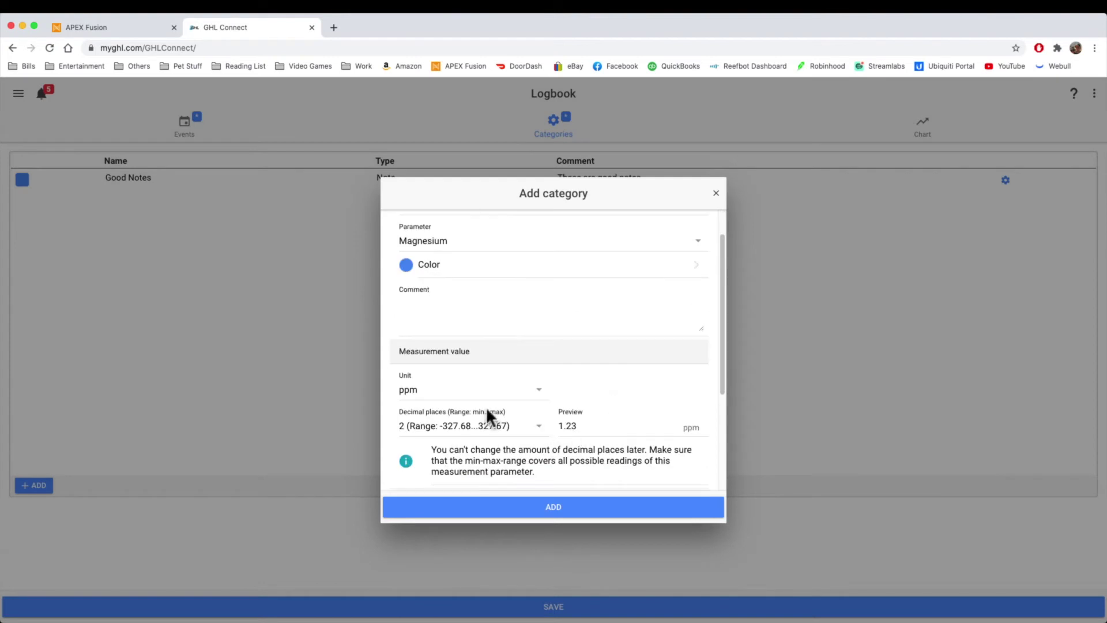
Step: Give the category unit ppm, 1 decimal place and red colour, then add it
{"action": "left_click", "coordinate": [459, 393]}
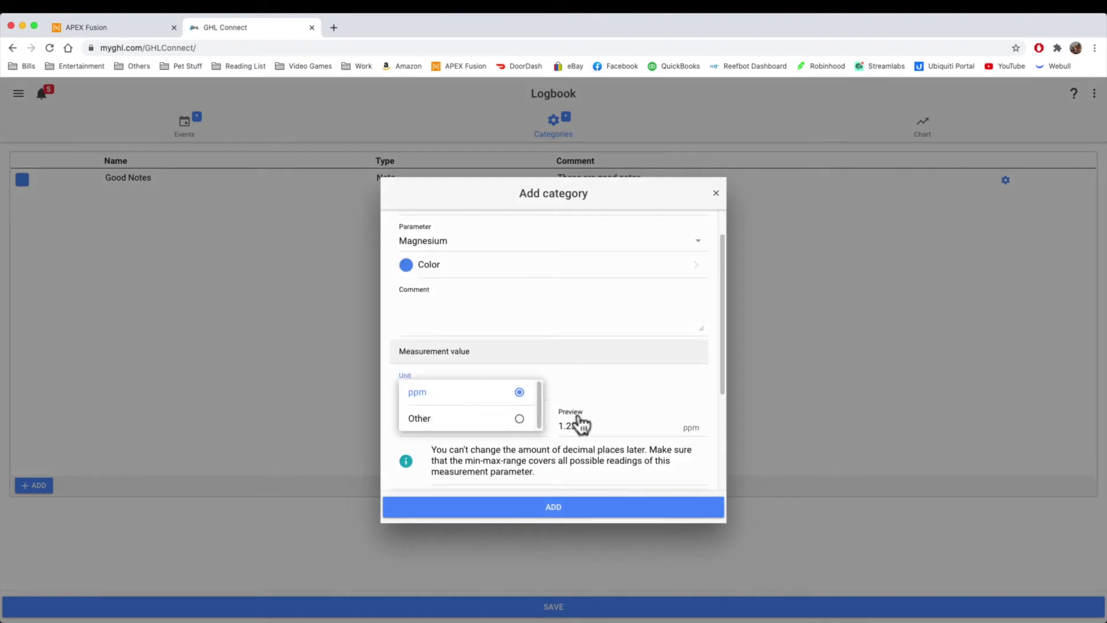
{"action": "left_click", "coordinate": [517, 424]}
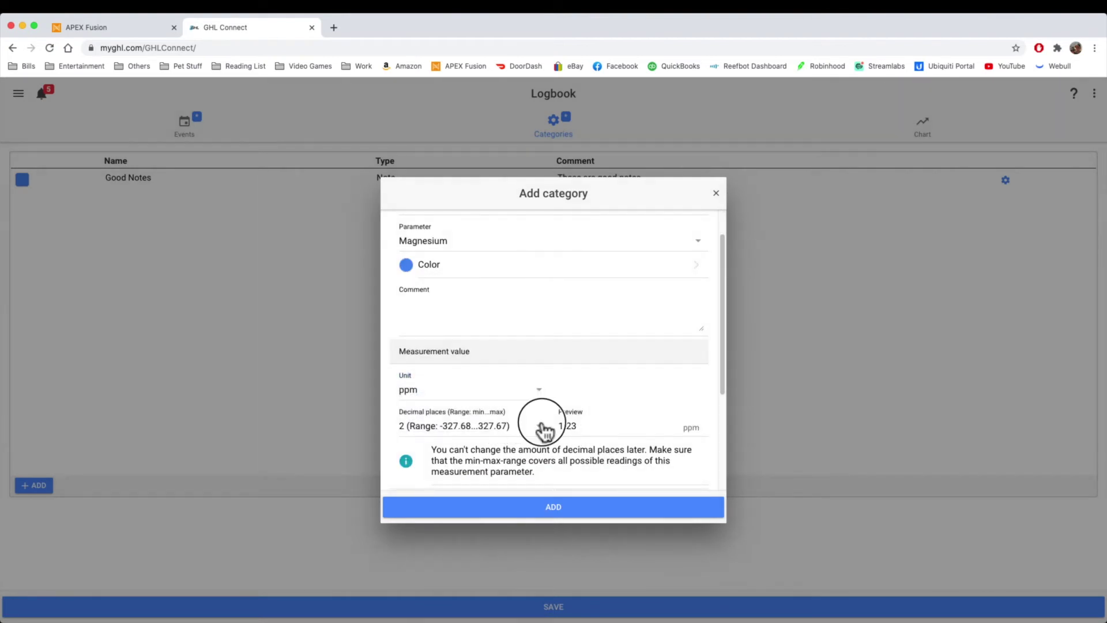
{"action": "left_click", "coordinate": [541, 428]}
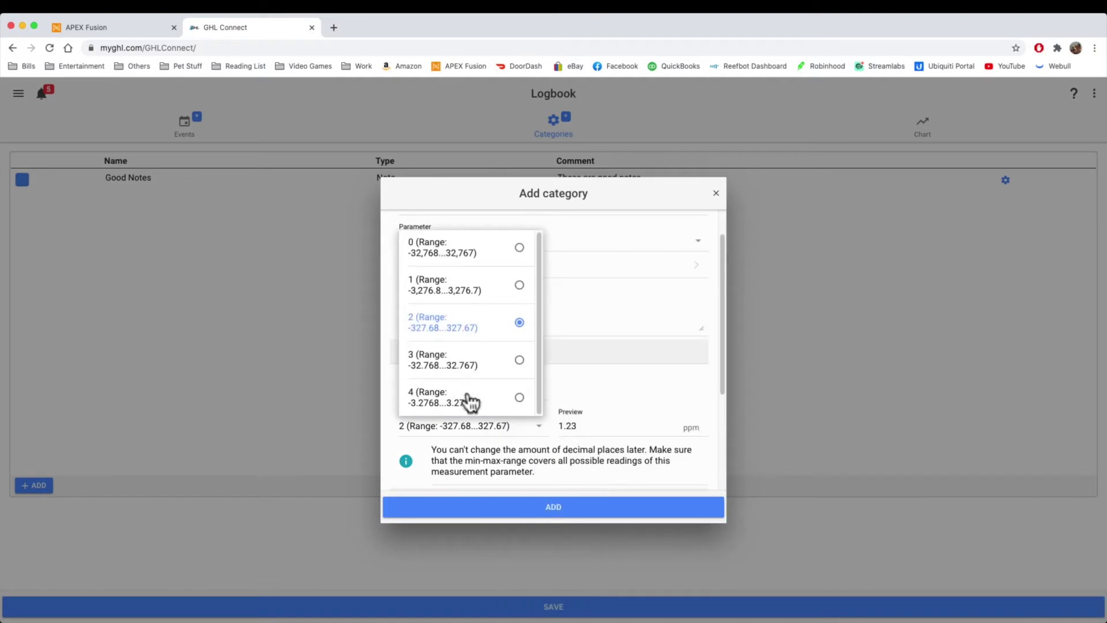
{"action": "left_click", "coordinate": [464, 300]}
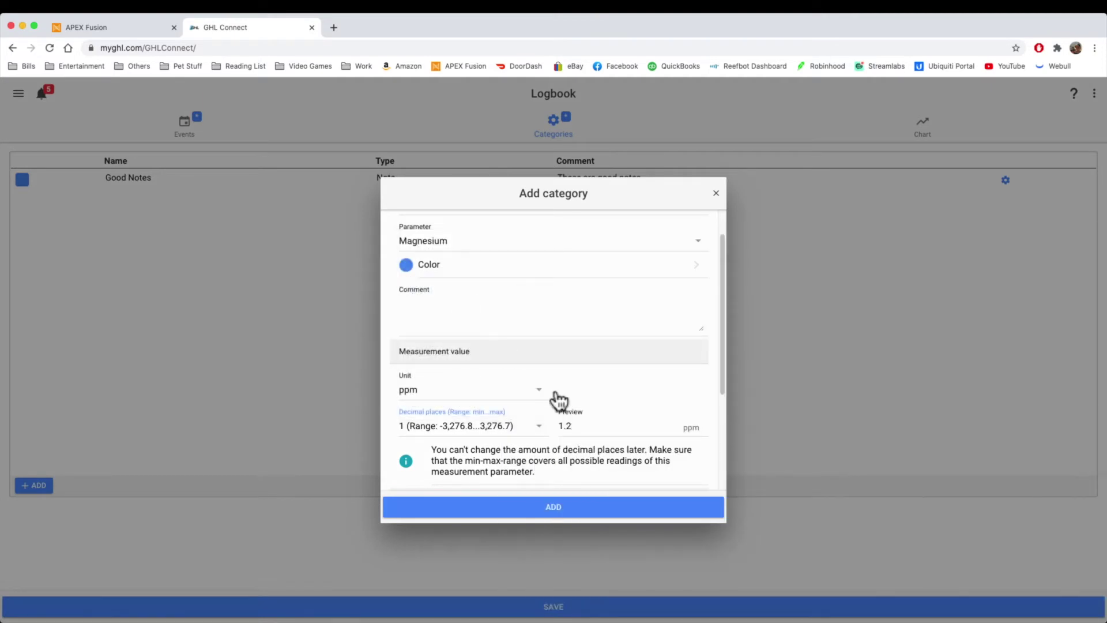
{"action": "left_click", "coordinate": [602, 427]}
{"action": "left_click", "coordinate": [452, 324]}
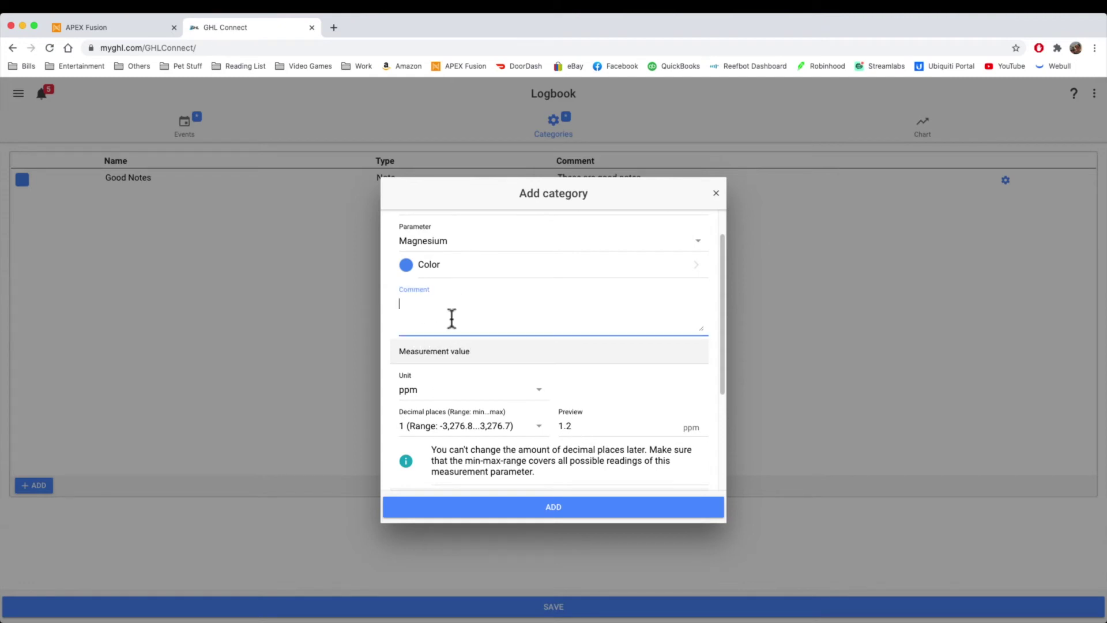
{"action": "left_click", "coordinate": [413, 268]}
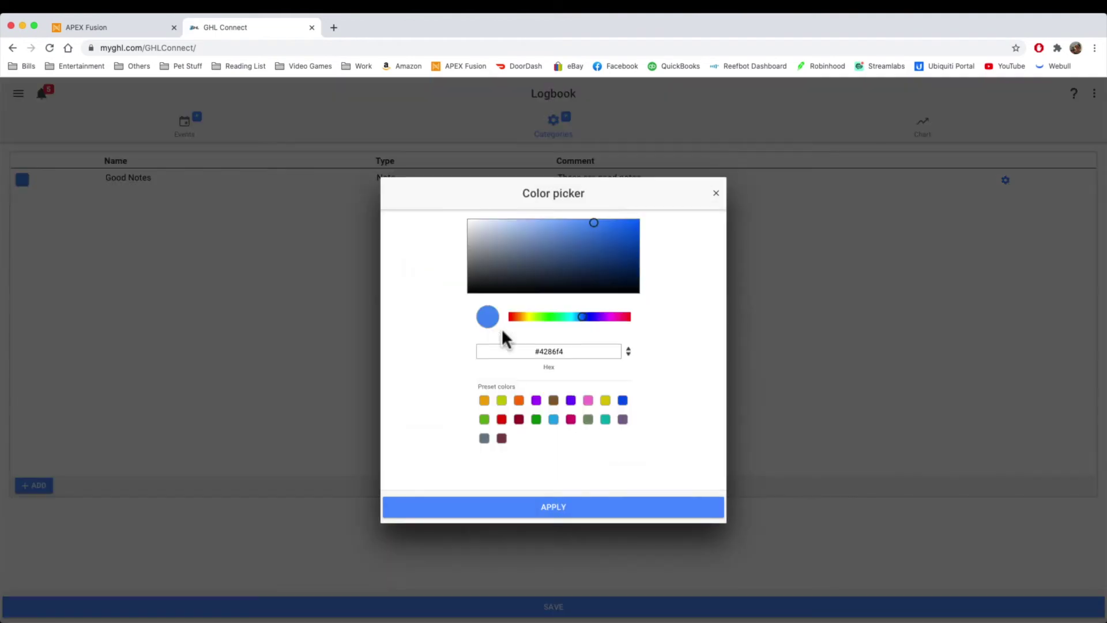
{"action": "left_click", "coordinate": [502, 419]}
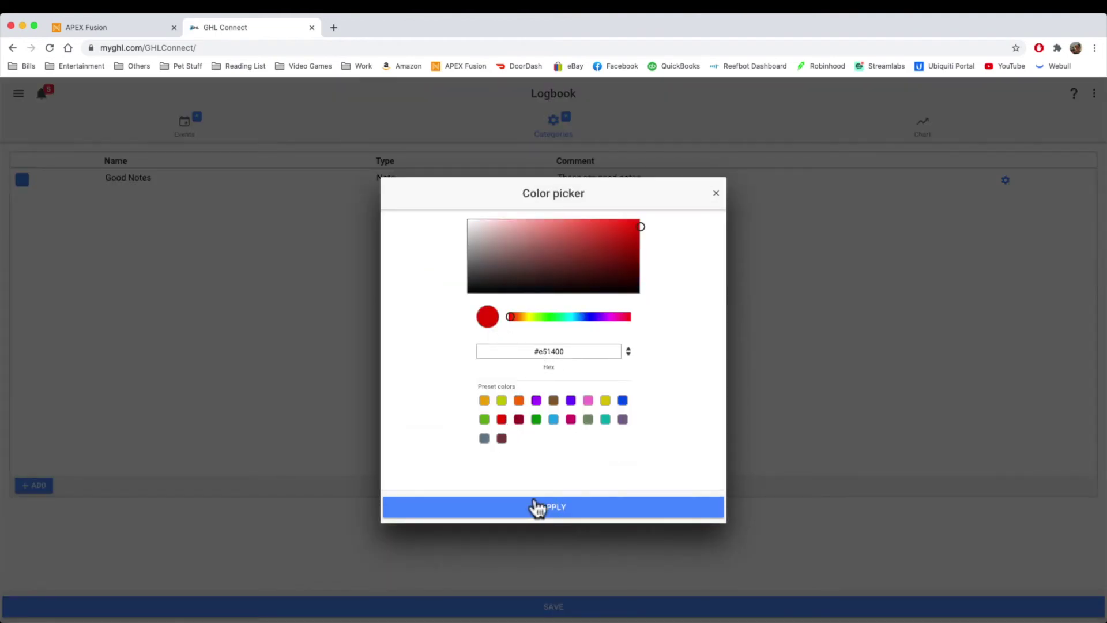
{"action": "left_click", "coordinate": [534, 506]}
{"action": "left_click", "coordinate": [549, 509]}
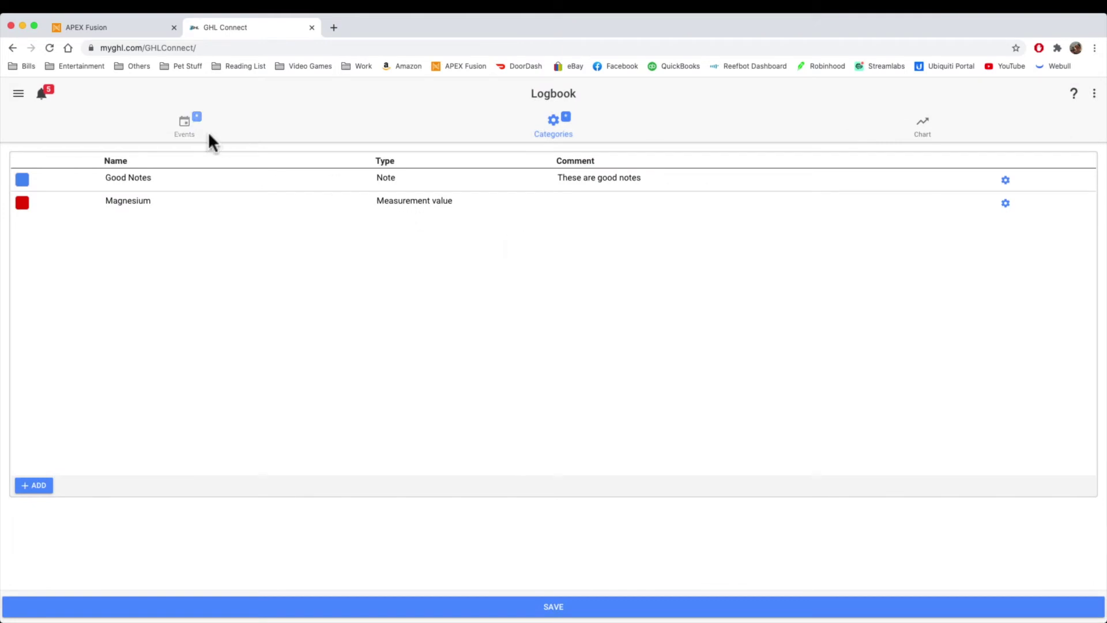
Step: Add a Magnesium logbook event with a reading of 1450
{"action": "left_click", "coordinate": [183, 130]}
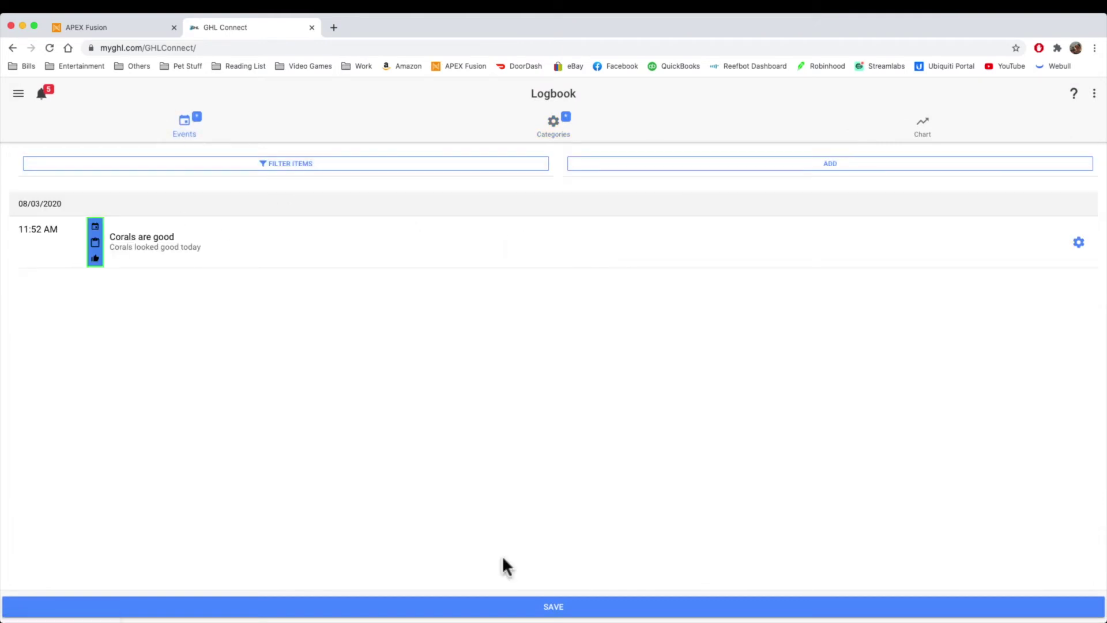
{"action": "left_click", "coordinate": [716, 167]}
{"action": "left_click", "coordinate": [503, 242]}
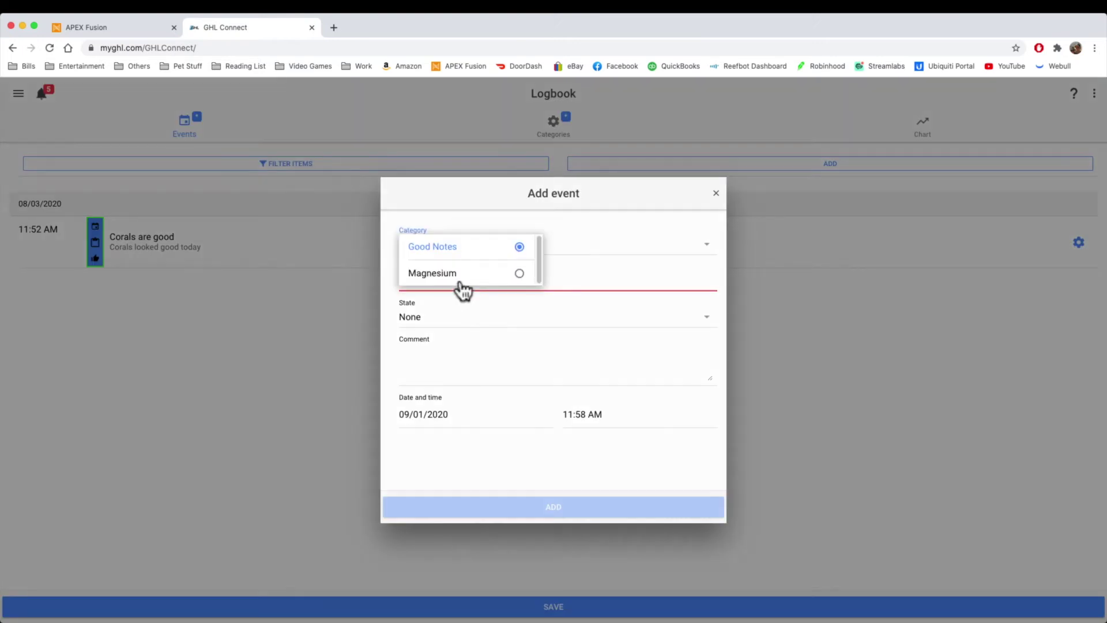
{"action": "left_click", "coordinate": [460, 282]}
{"action": "left_click", "coordinate": [462, 279]}
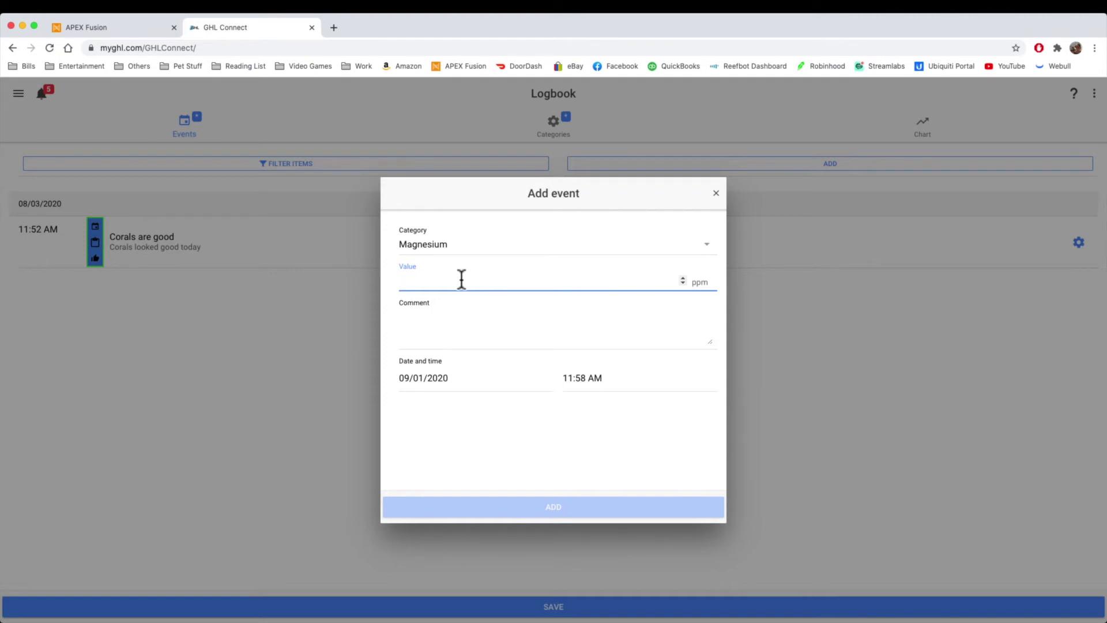
{"action": "type", "text": "1450"}
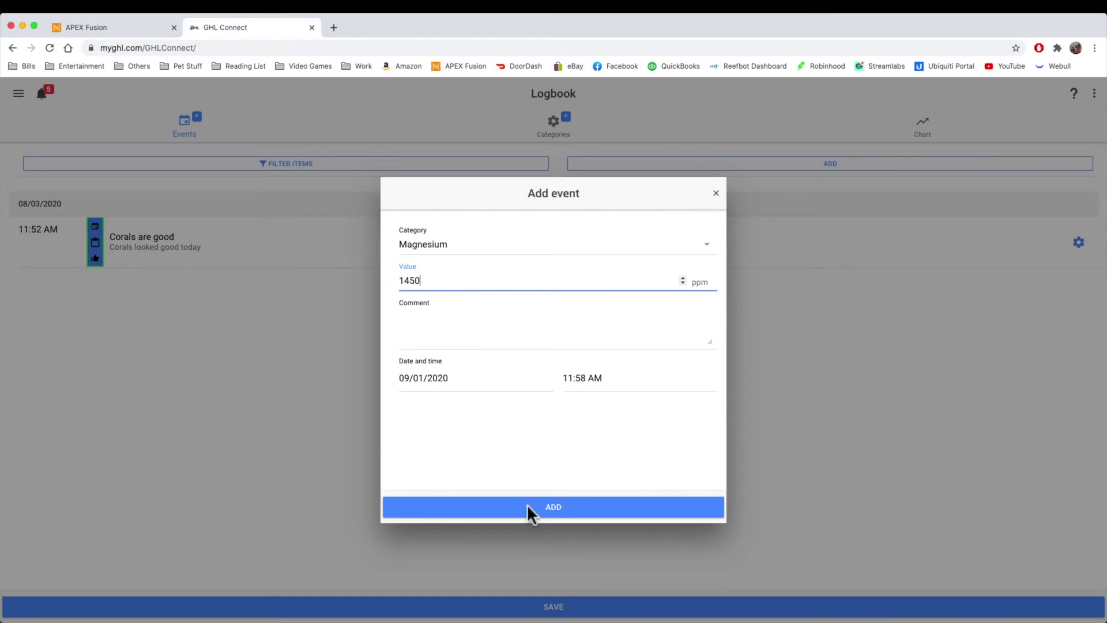
{"action": "left_click", "coordinate": [564, 507]}
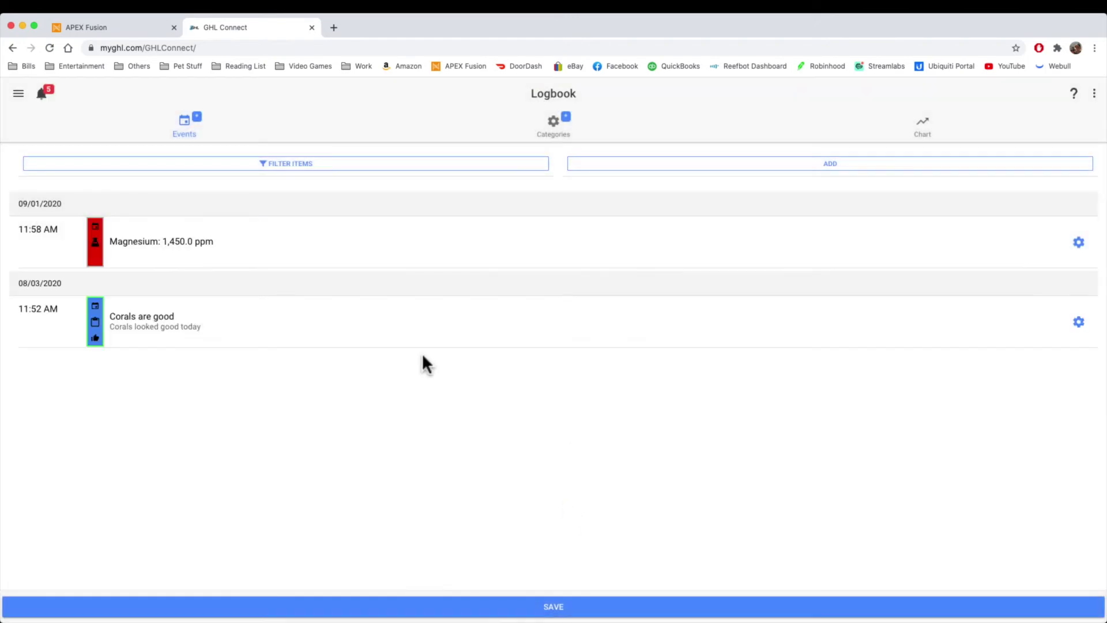
Step: View the Magnesium reading on the Logbook chart, then return to the Apex Fusion dashboard
{"action": "left_click", "coordinate": [917, 128]}
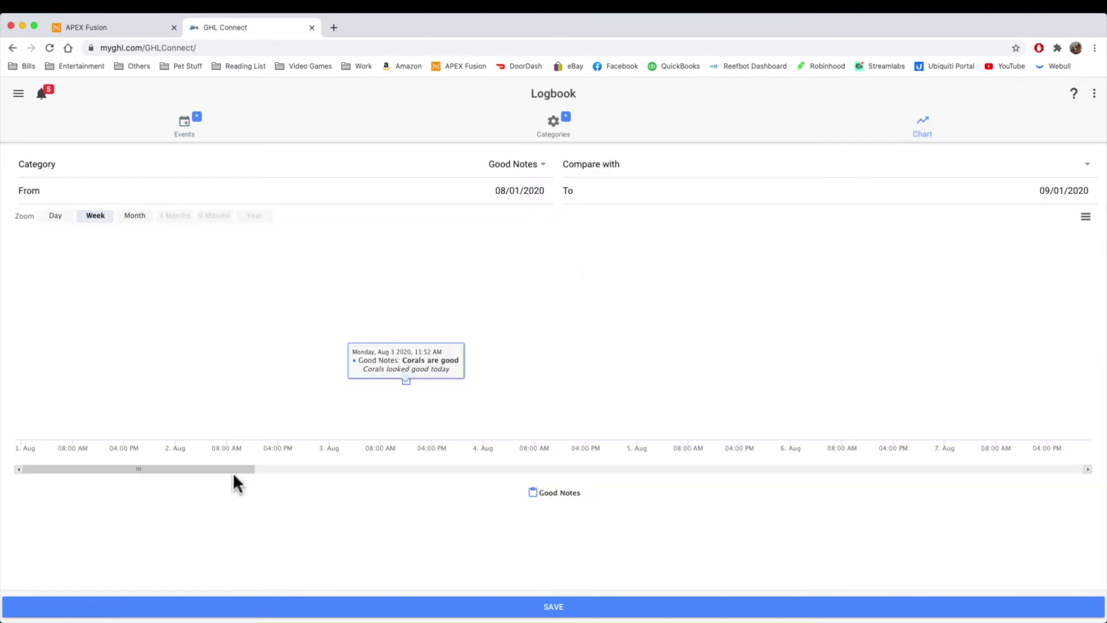
{"action": "left_click_drag", "start_coordinate": [233, 473], "coordinate": [666, 465]}
{"action": "left_click_drag", "start_coordinate": [583, 471], "coordinate": [1070, 465]}
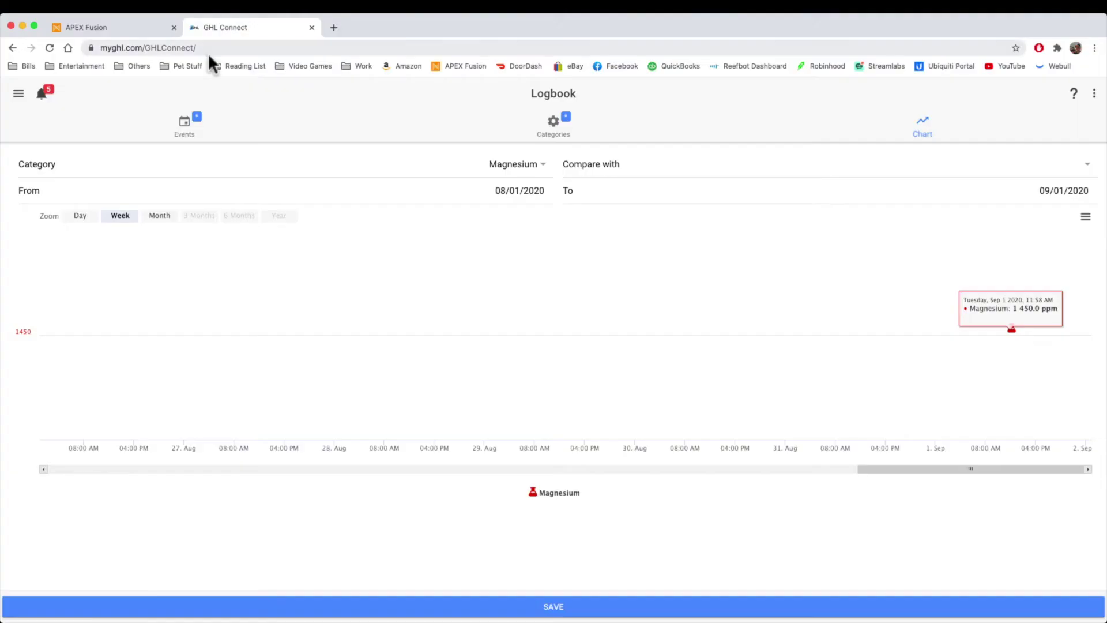
{"action": "left_click", "coordinate": [101, 25]}
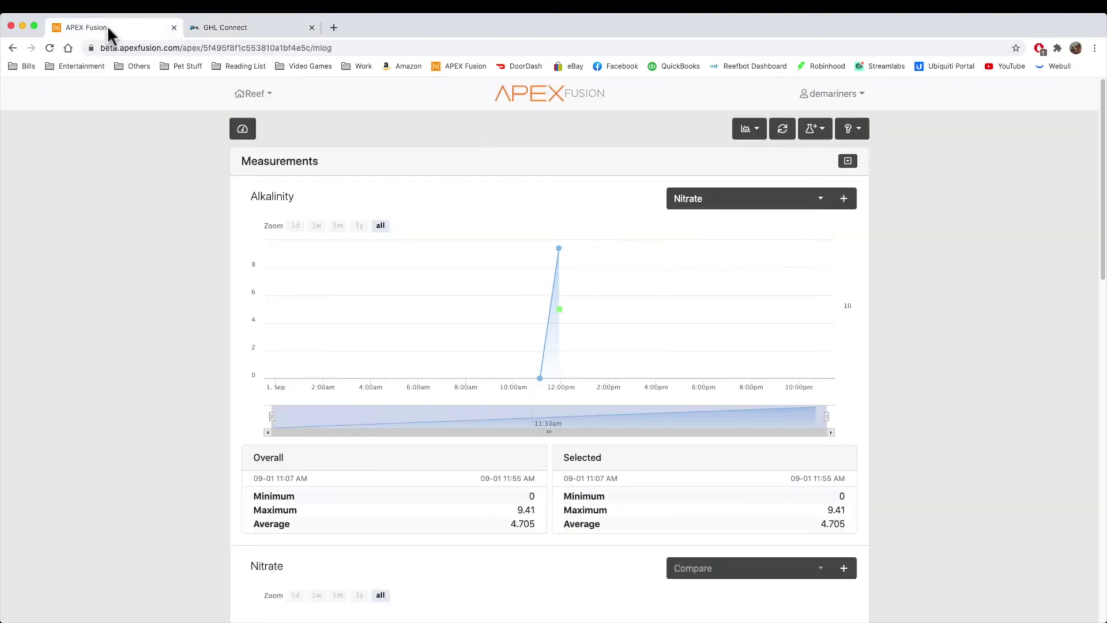
{"action": "left_click", "coordinate": [232, 133]}
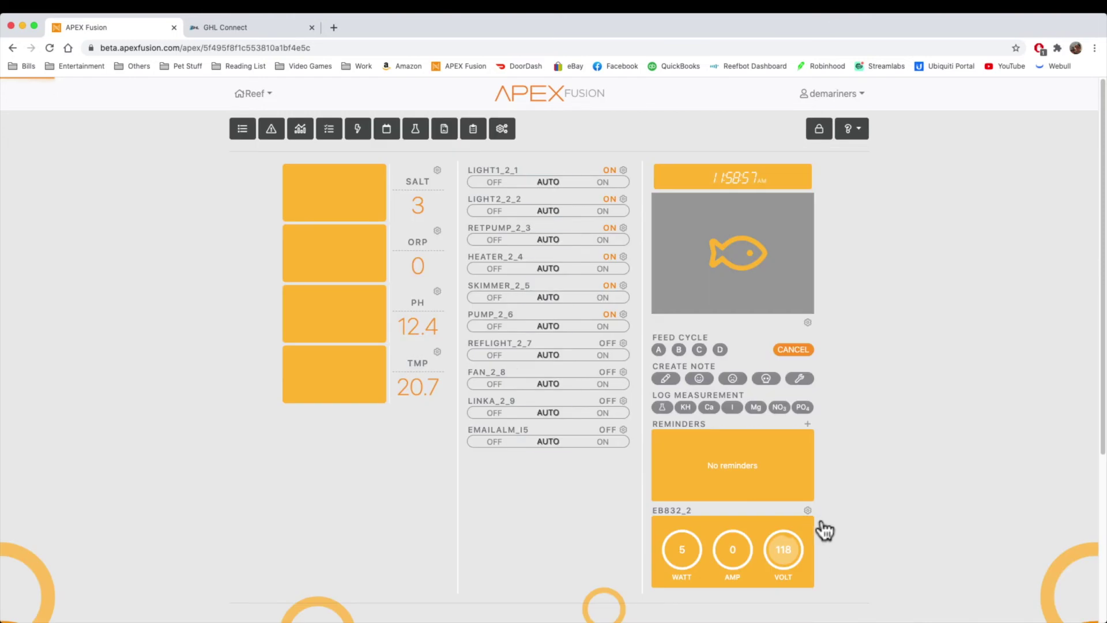
Step: Look over the new reminder event form and close it without saving
{"action": "left_click", "coordinate": [807, 423]}
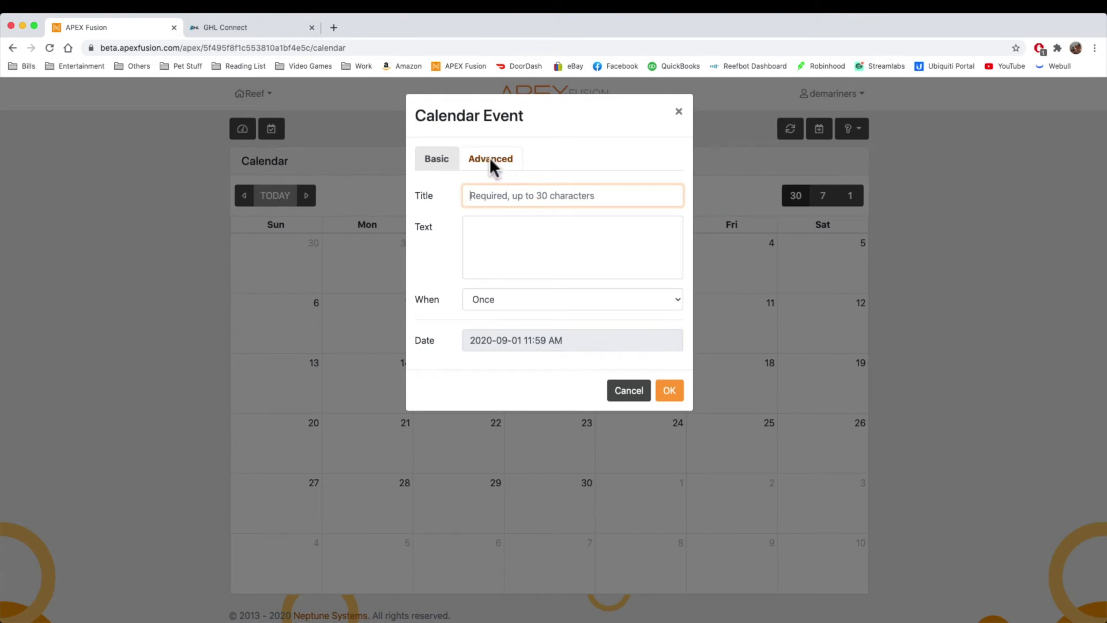
{"action": "left_click", "coordinate": [490, 160]}
{"action": "left_click", "coordinate": [436, 162]}
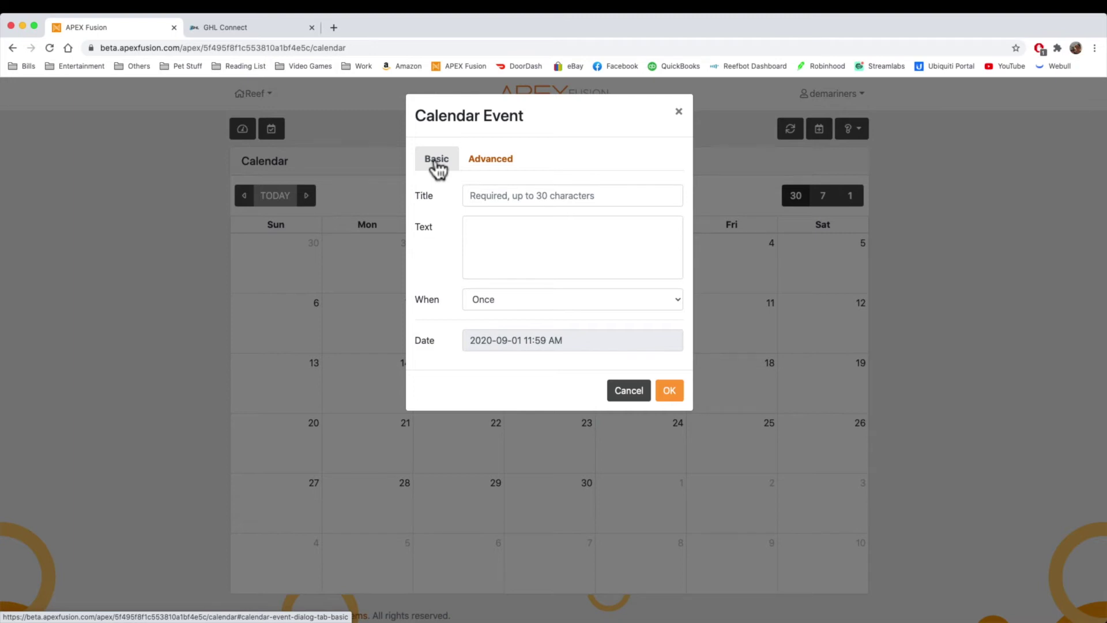
{"action": "left_click", "coordinate": [506, 197]}
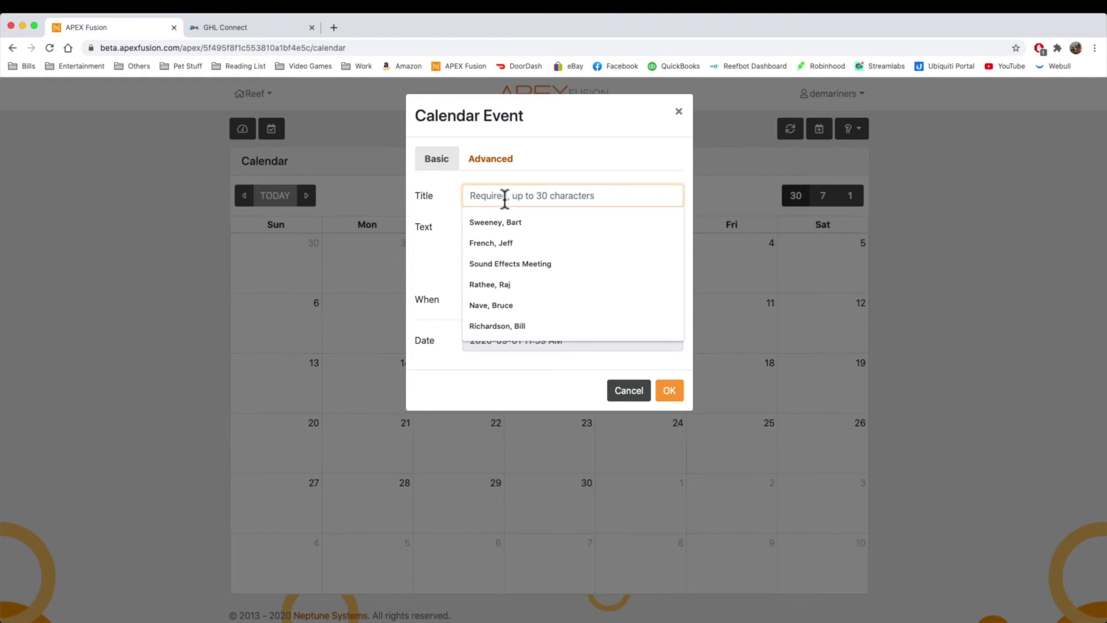
{"action": "left_click", "coordinate": [395, 254]}
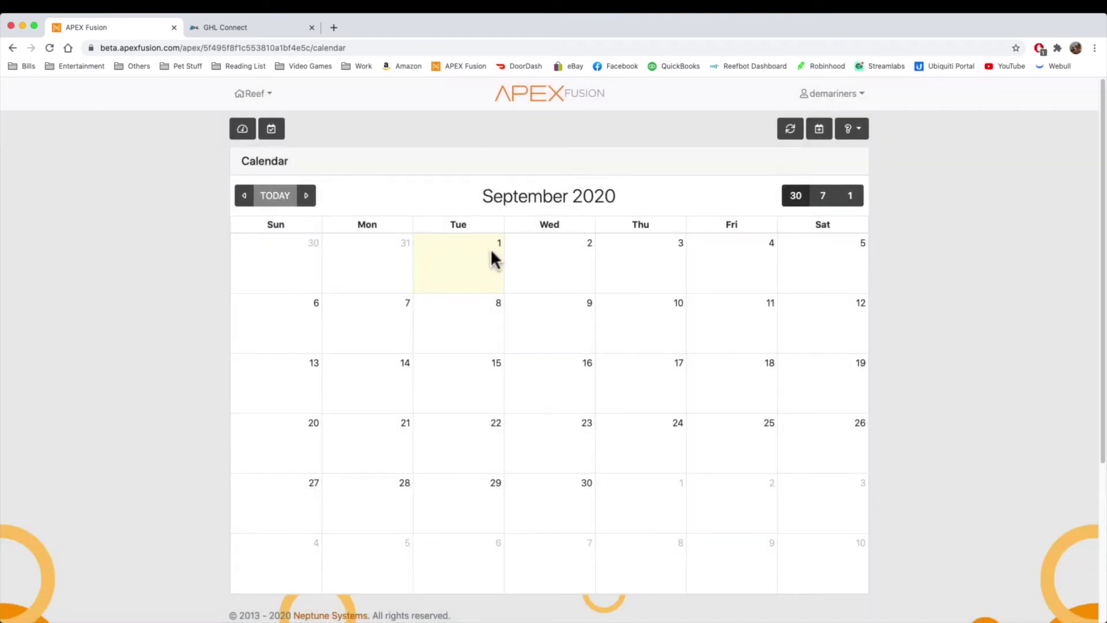
Step: Create a calendar event titled 'Water Change' with text 'Please do water change'
{"action": "left_click", "coordinate": [816, 129]}
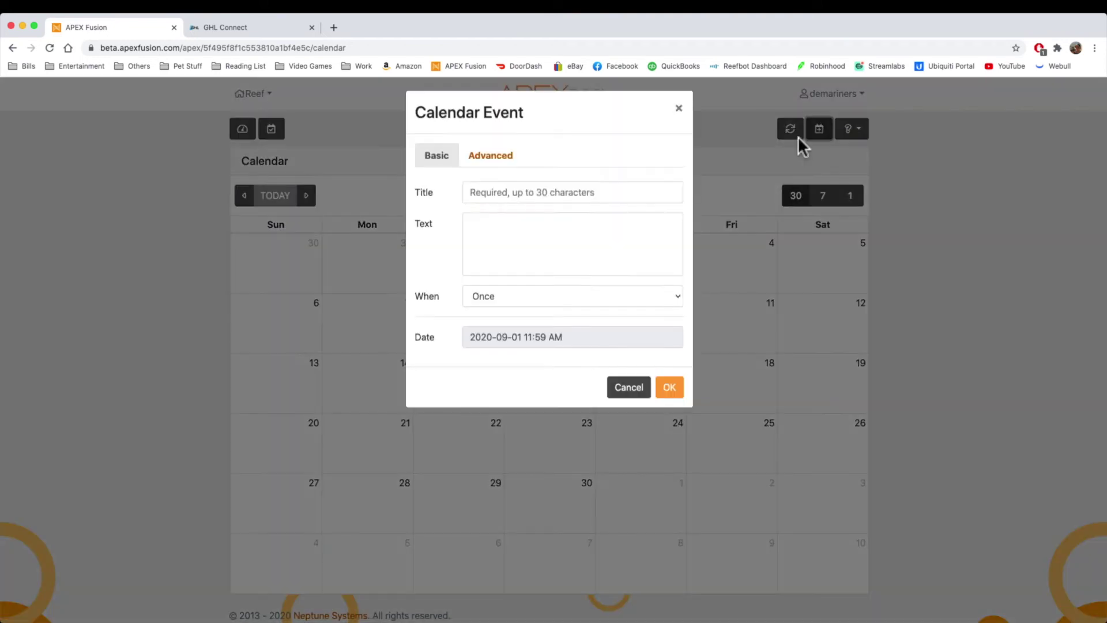
{"action": "type", "text": "dasda"}
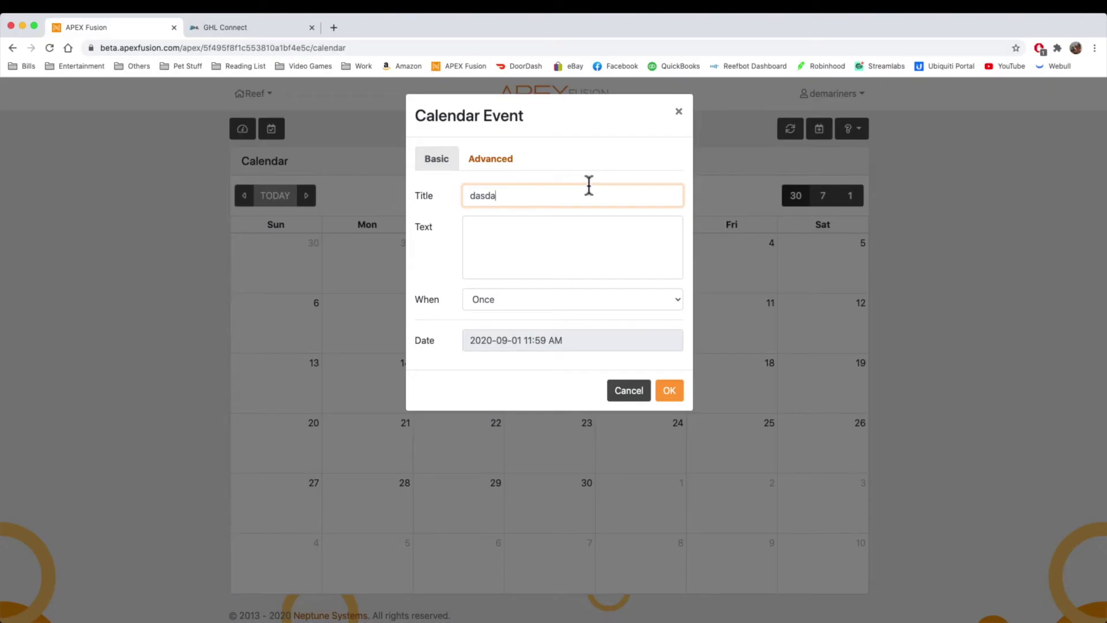
{"action": "key", "text": "BackSpace"}
{"action": "key", "text": "BackSpace"}
{"action": "key", "text": "BackSpace"}
{"action": "key", "text": "BackSpace"}
{"action": "type", "text": "Water Change"}
{"action": "key", "text": "Tab"}
{"action": "type", "text": "Pl"}
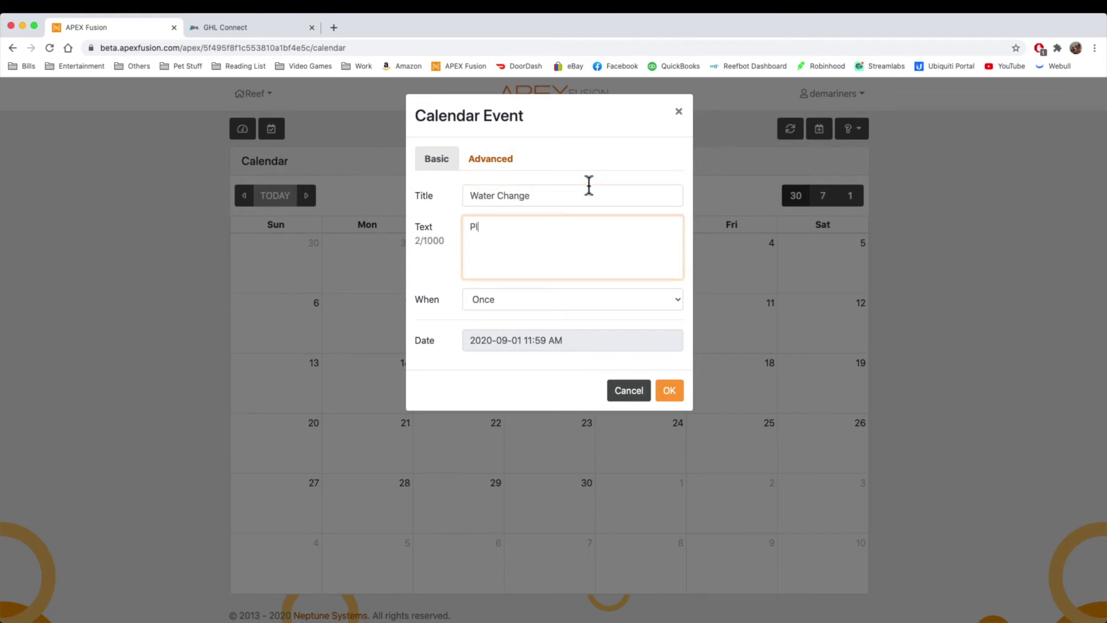
{"action": "type", "text": "ease do water change"}
Step: Make the event recurring every 2 weeks
{"action": "left_click", "coordinate": [568, 297]}
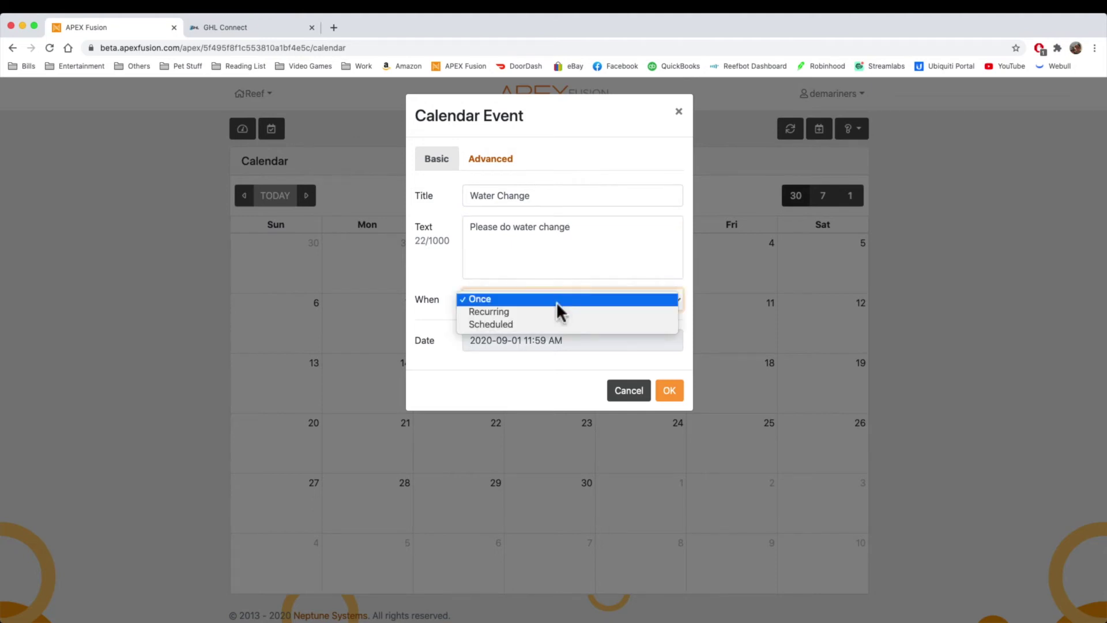
{"action": "left_click", "coordinate": [557, 312]}
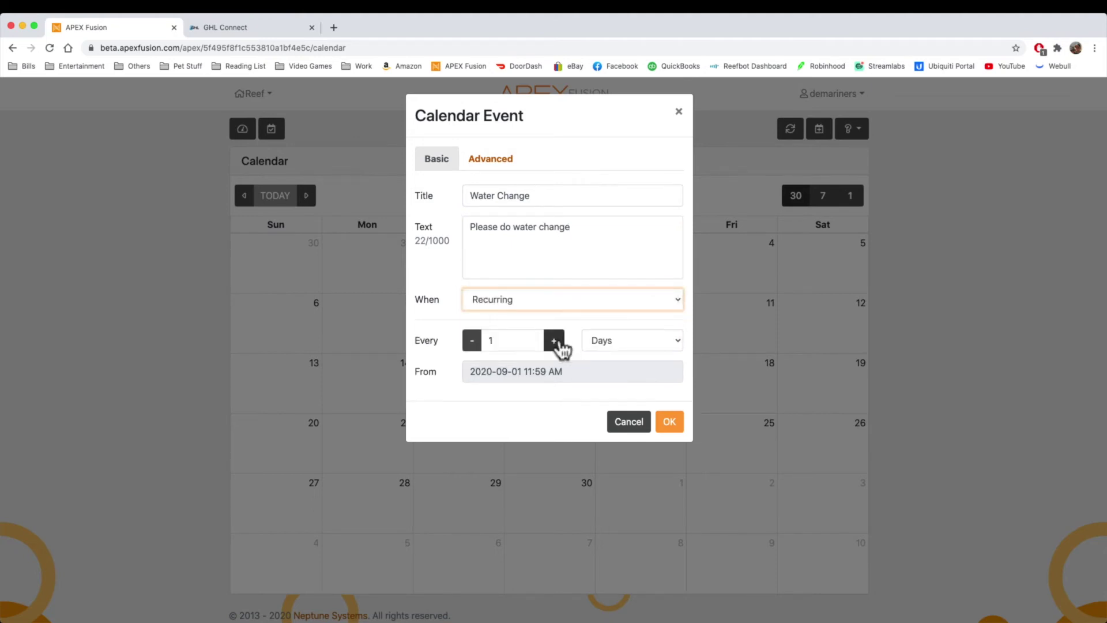
{"action": "left_click", "coordinate": [554, 341]}
{"action": "left_click", "coordinate": [656, 345]}
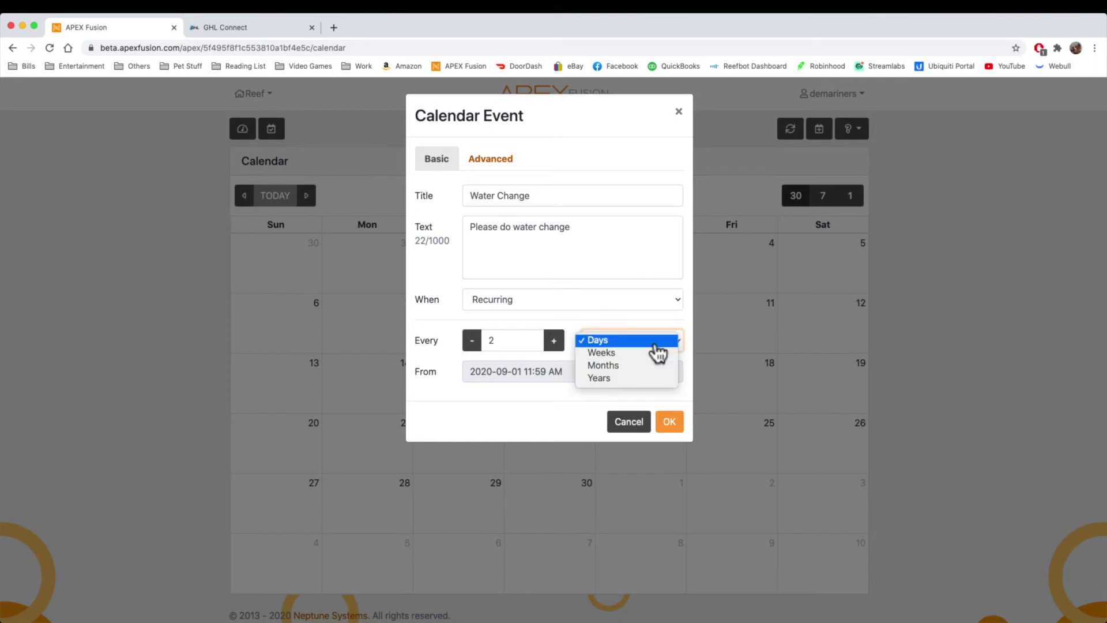
{"action": "left_click", "coordinate": [625, 352]}
Step: Set the start to 2020-09-05 at 11:00 AM and save the event
{"action": "left_click", "coordinate": [565, 372]}
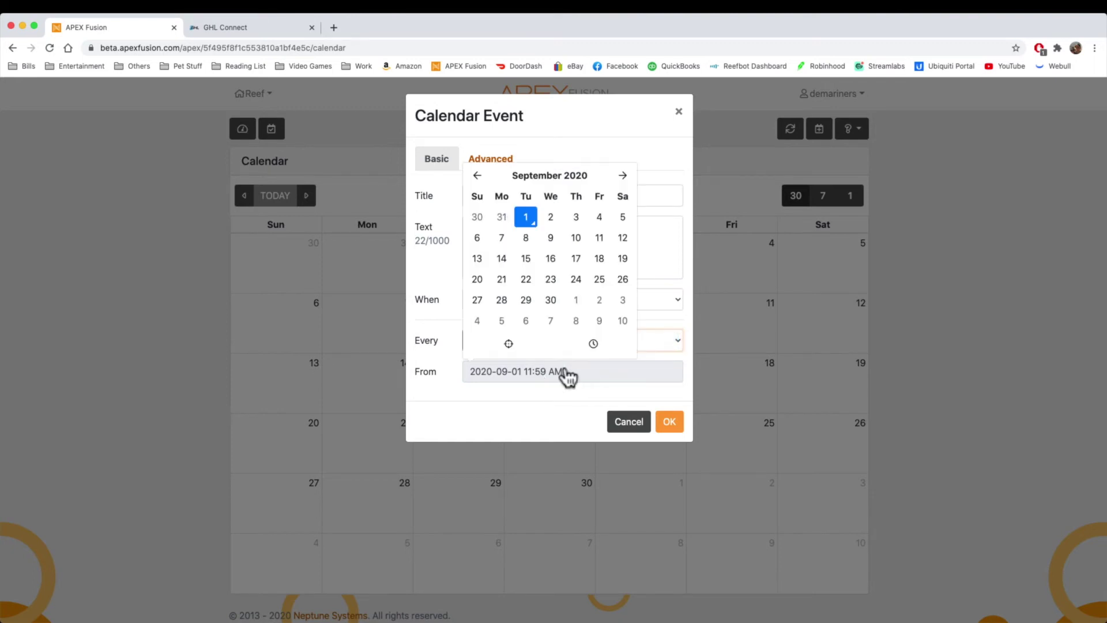
{"action": "left_click", "coordinate": [623, 218]}
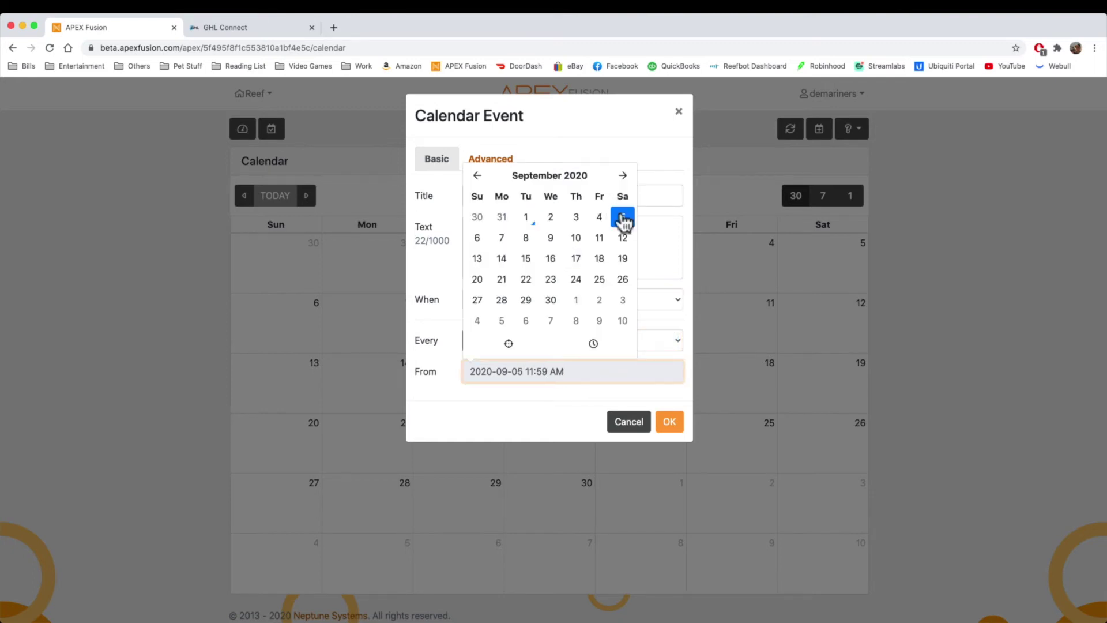
{"action": "left_click", "coordinate": [542, 410]}
{"action": "left_click", "coordinate": [550, 378]}
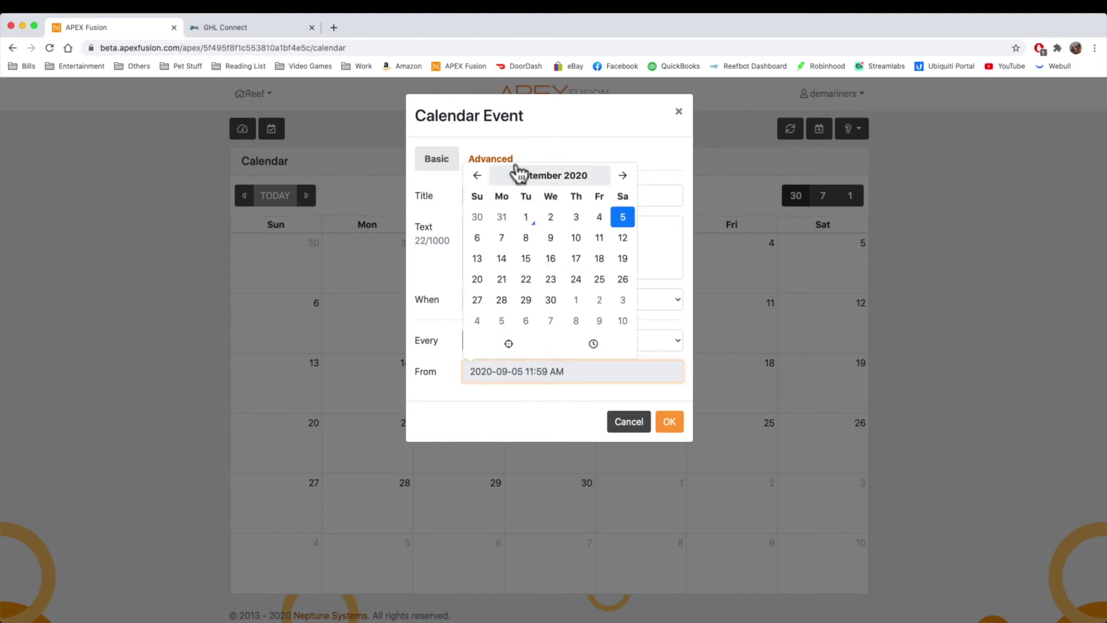
{"action": "left_click", "coordinate": [583, 364]}
{"action": "left_click", "coordinate": [555, 378]}
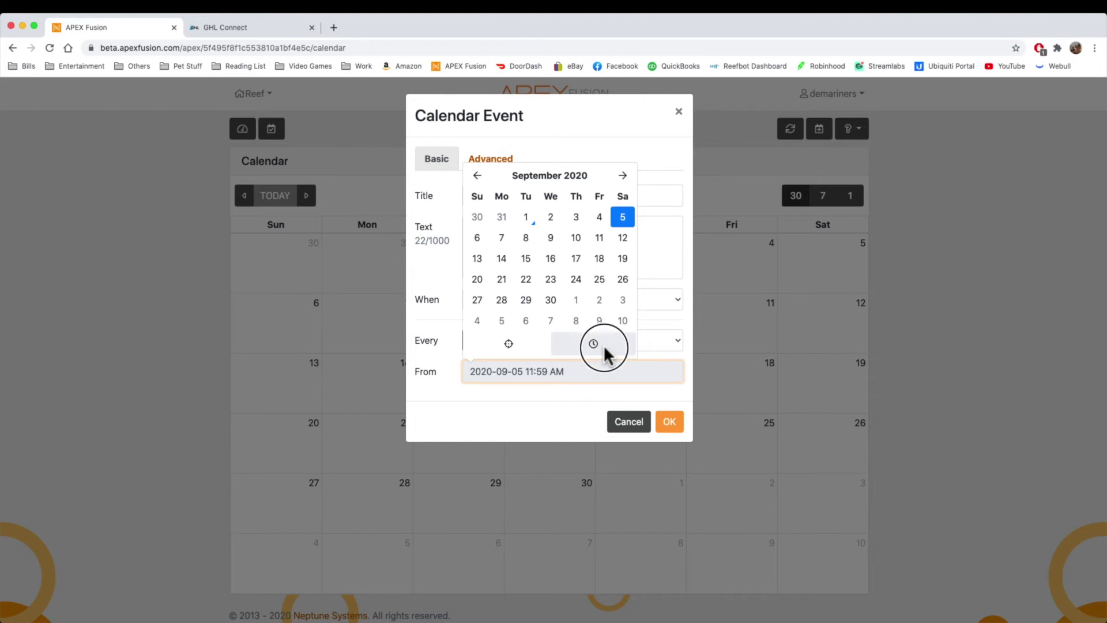
{"action": "left_click", "coordinate": [603, 345]}
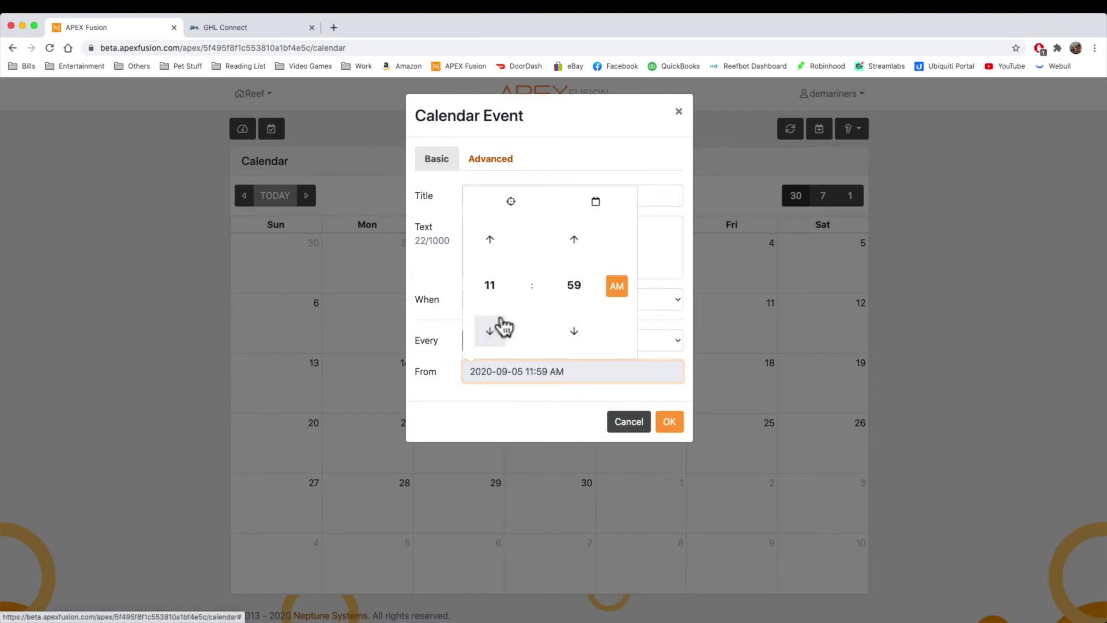
{"action": "left_click", "coordinate": [571, 285]}
{"action": "left_click", "coordinate": [489, 256]}
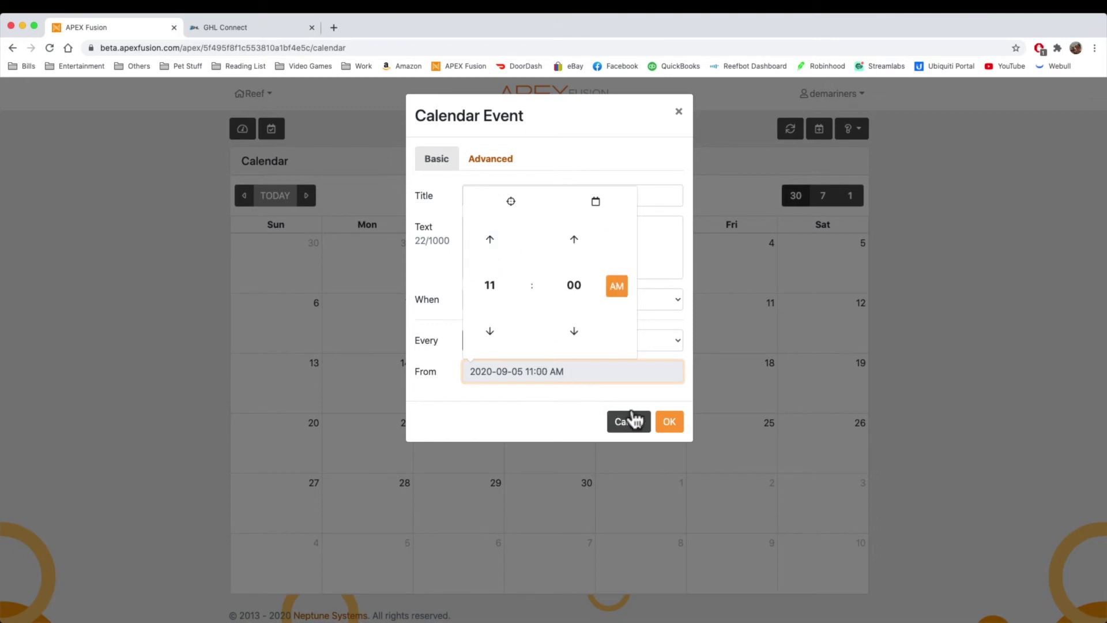
{"action": "left_click", "coordinate": [662, 424]}
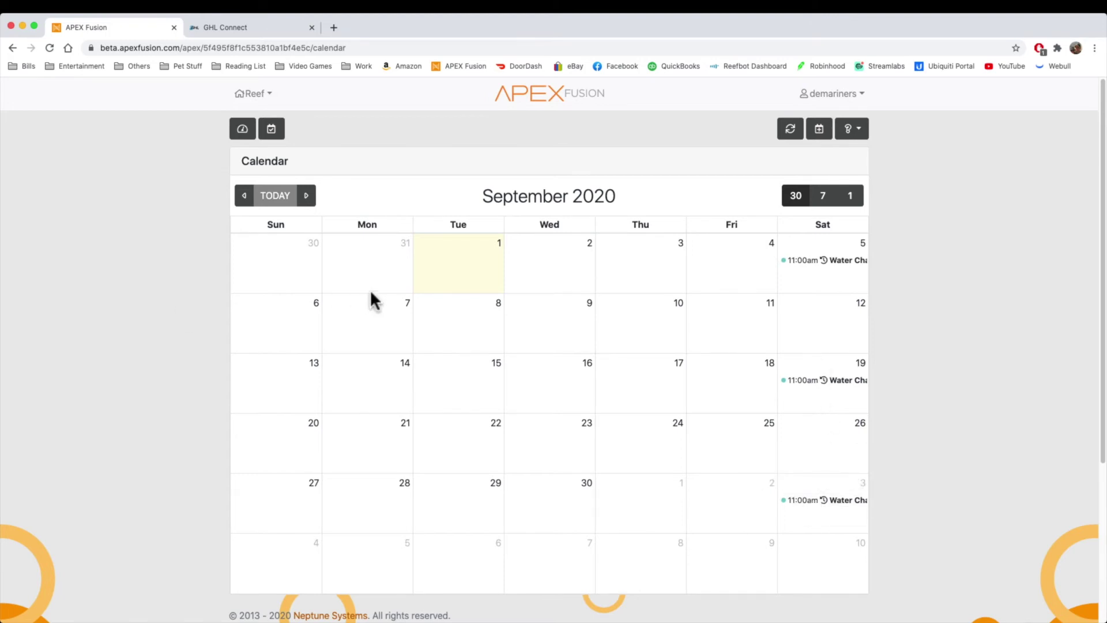
Step: Start a new reminder on GHL Connect's Reminders page
{"action": "left_click", "coordinate": [243, 27]}
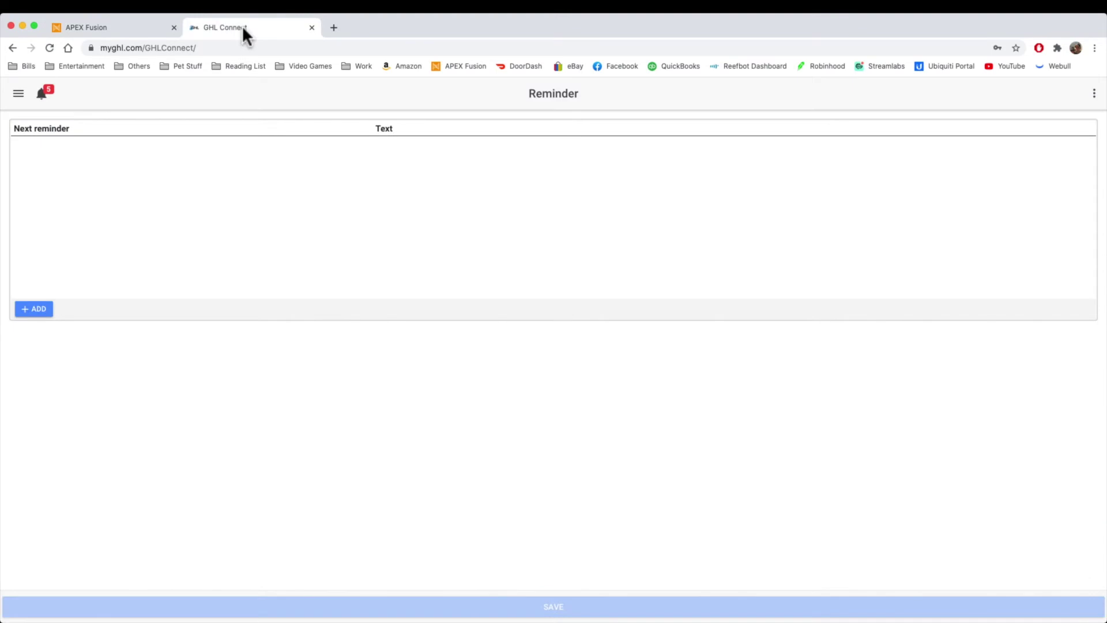
{"action": "left_click", "coordinate": [19, 98]}
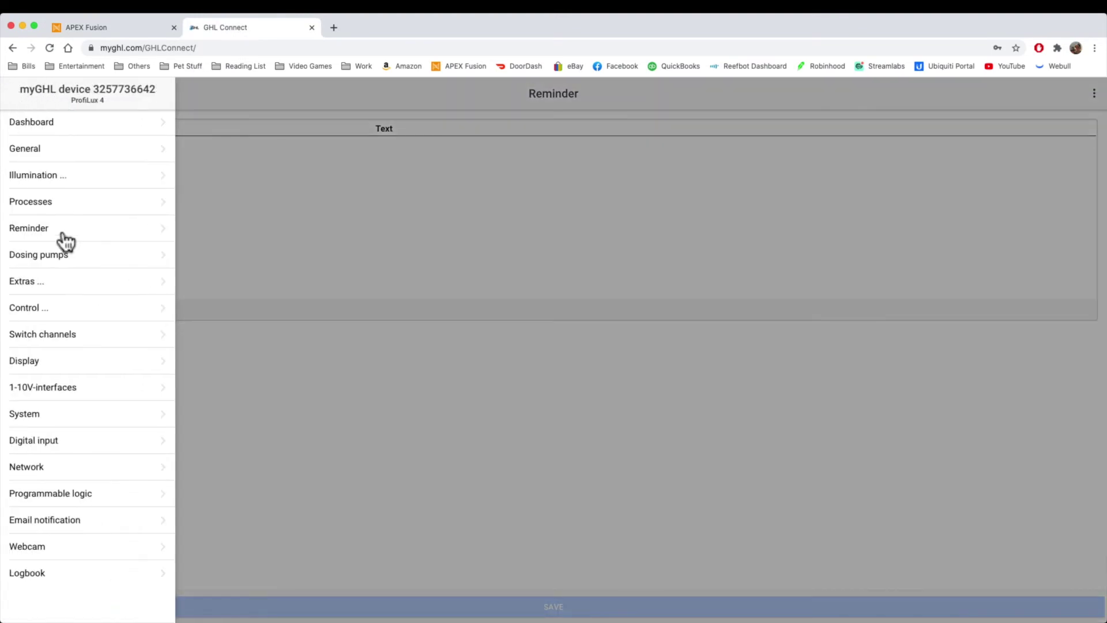
{"action": "left_click", "coordinate": [60, 232]}
{"action": "left_click", "coordinate": [34, 309]}
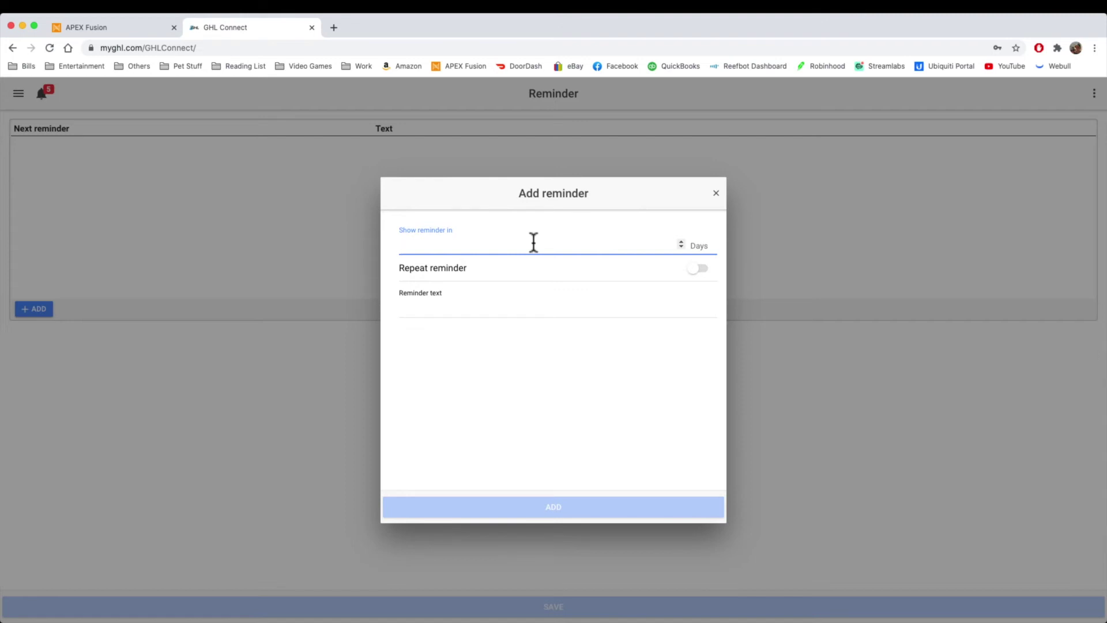
Step: Enter 5, make it repeating with text 'Water Change', then add and save it
{"action": "type", "text": "5"}
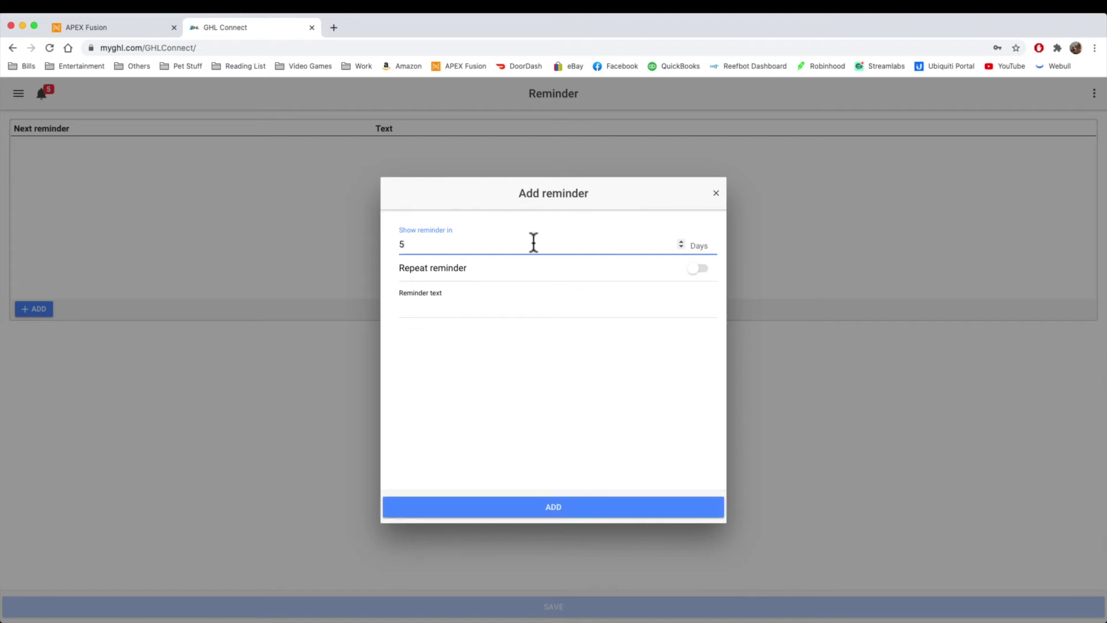
{"action": "left_click", "coordinate": [704, 269]}
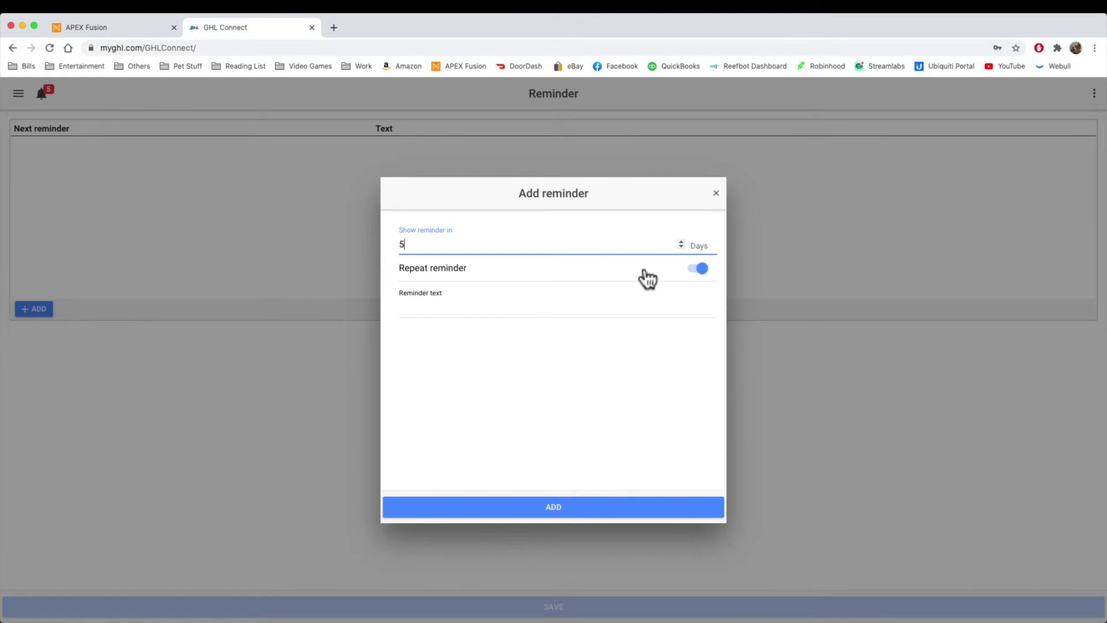
{"action": "left_click", "coordinate": [445, 309]}
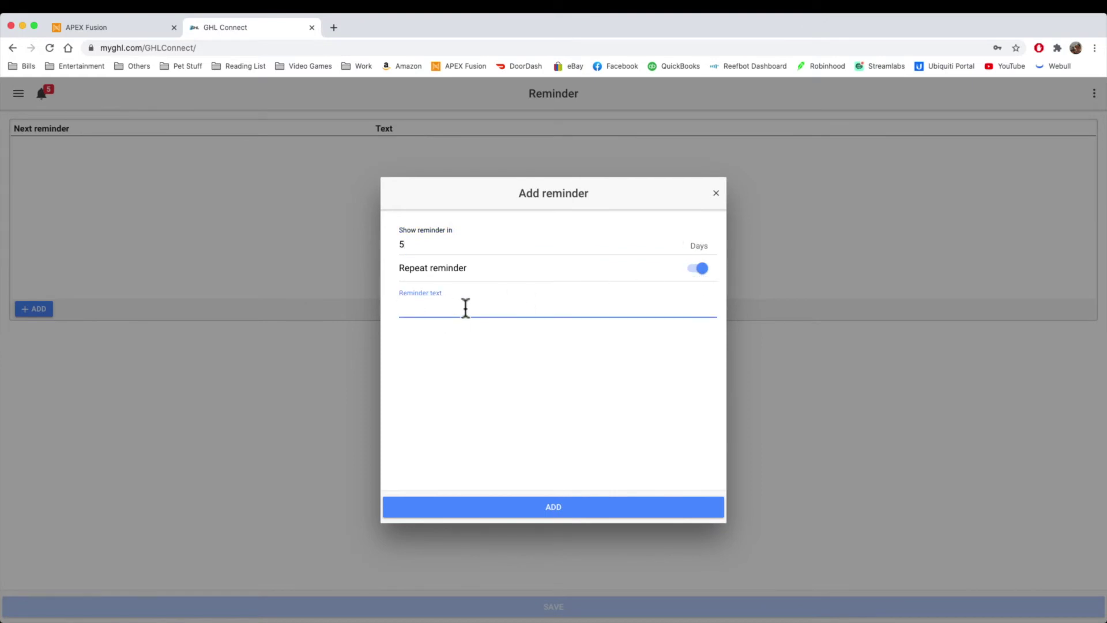
{"action": "type", "text": "Water Change"}
{"action": "left_click", "coordinate": [573, 509]}
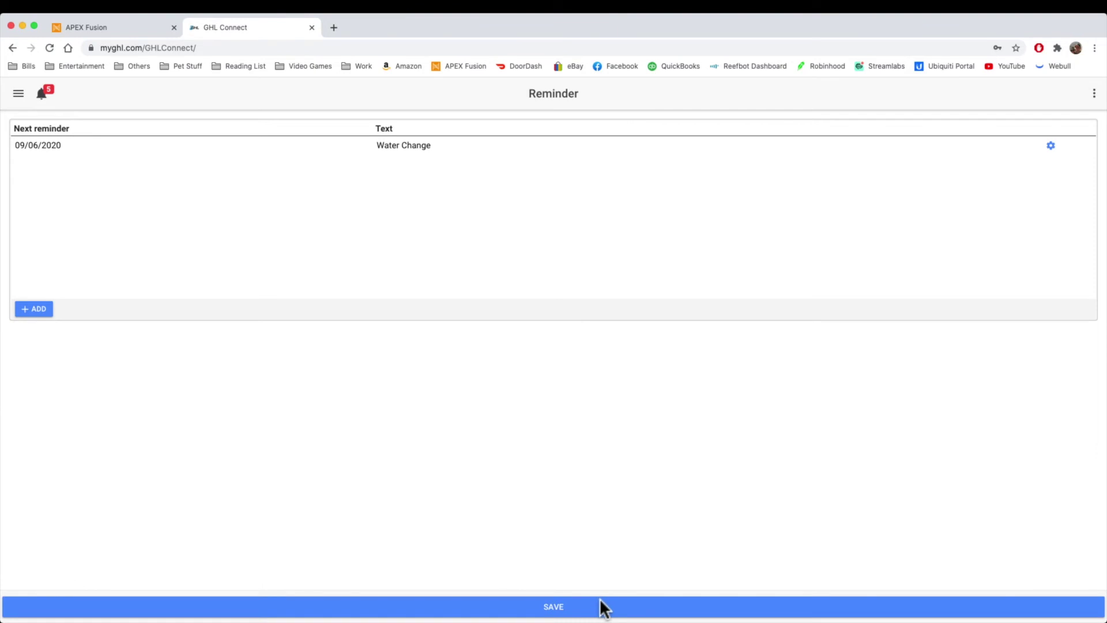
{"action": "left_click", "coordinate": [599, 608]}
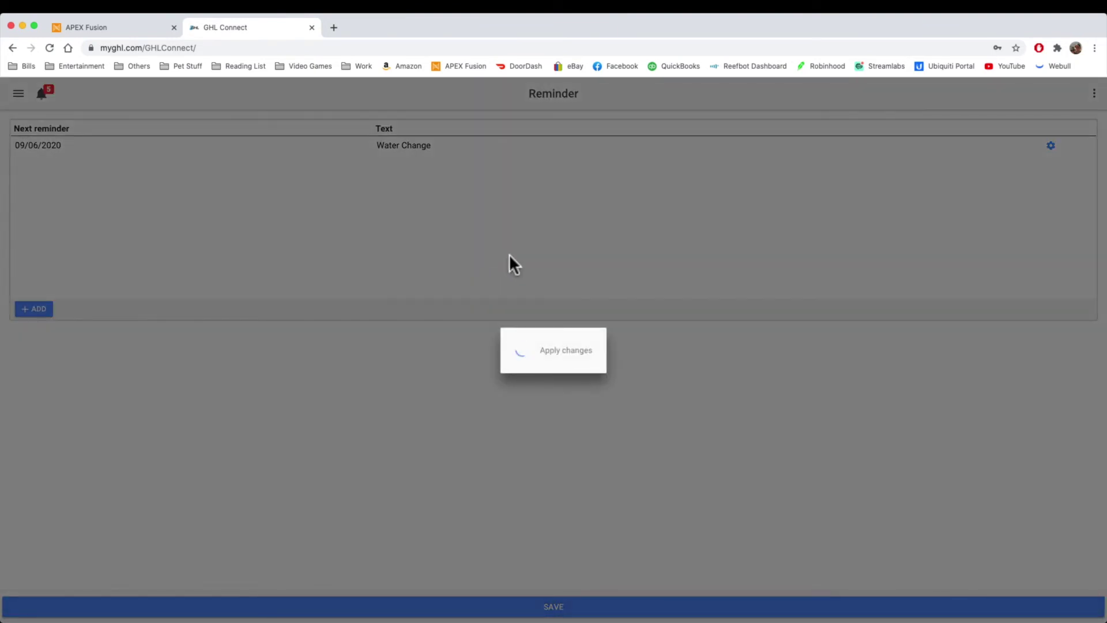
Step: Switch to the ReefAutomation controller in Apex Fusion and open its Voice settings page
{"action": "key", "text": "ctrl+shift+Tab"}
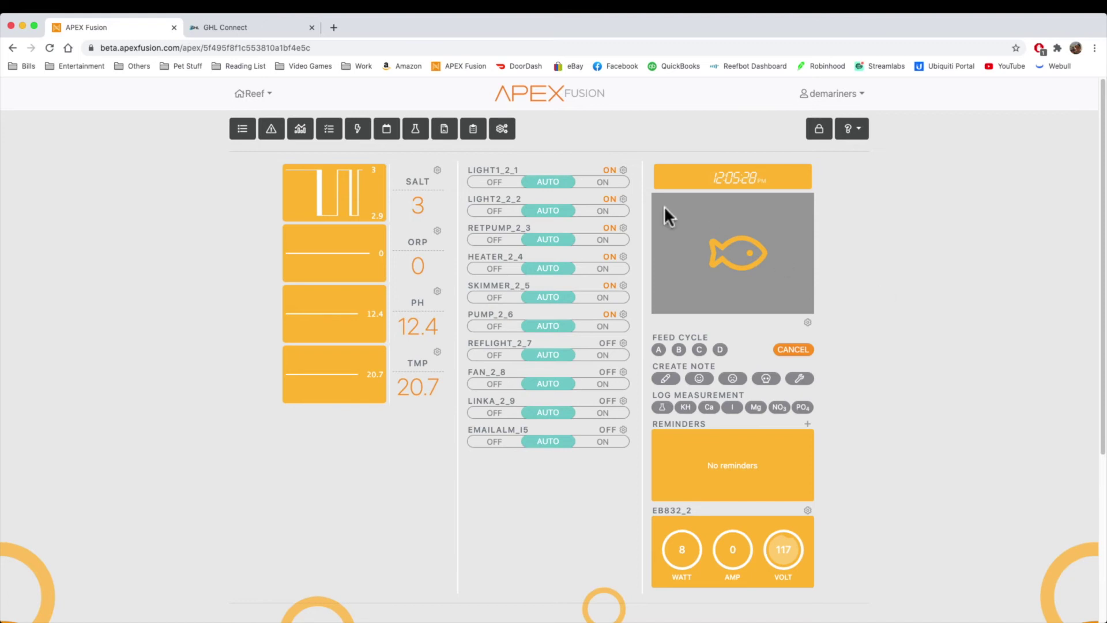
{"action": "left_click", "coordinate": [502, 129]}
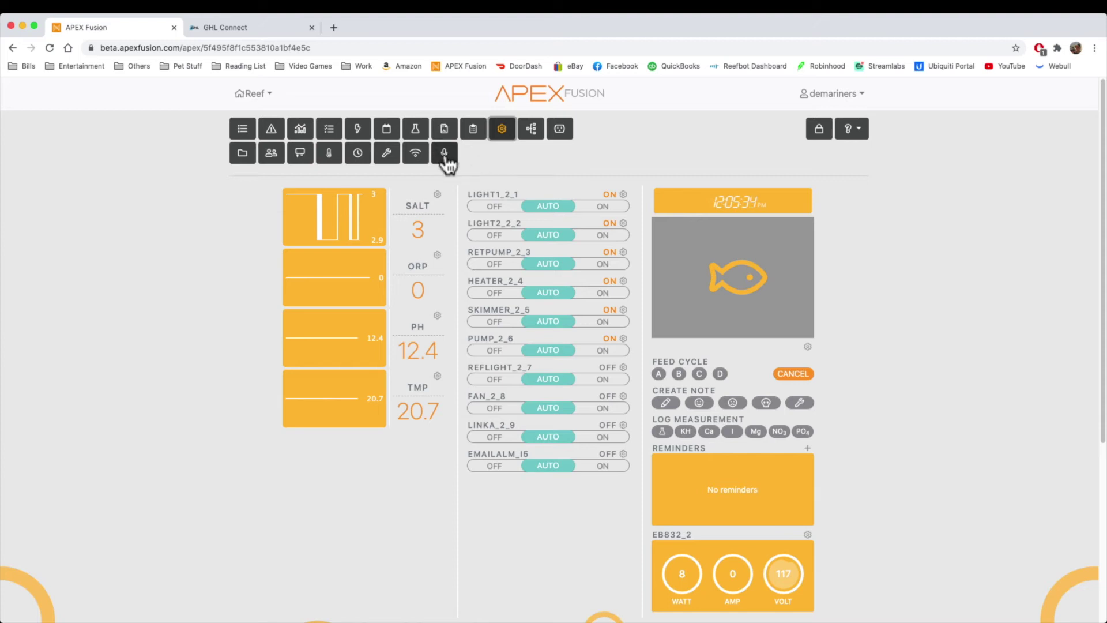
{"action": "left_click", "coordinate": [261, 94]}
{"action": "left_click", "coordinate": [278, 120]}
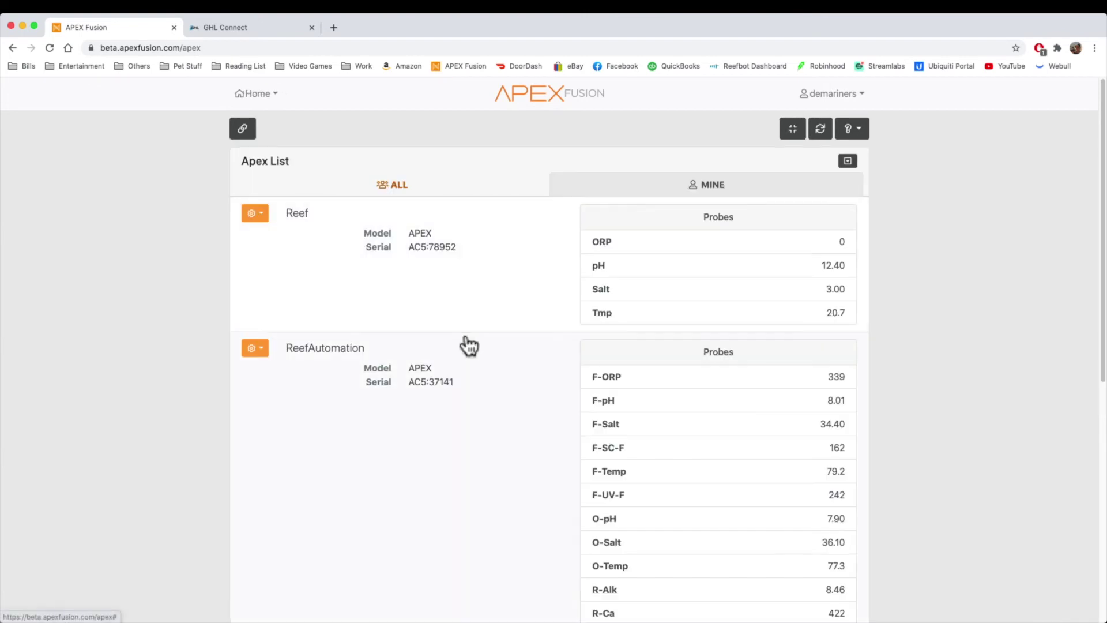
{"action": "left_click", "coordinate": [469, 346]}
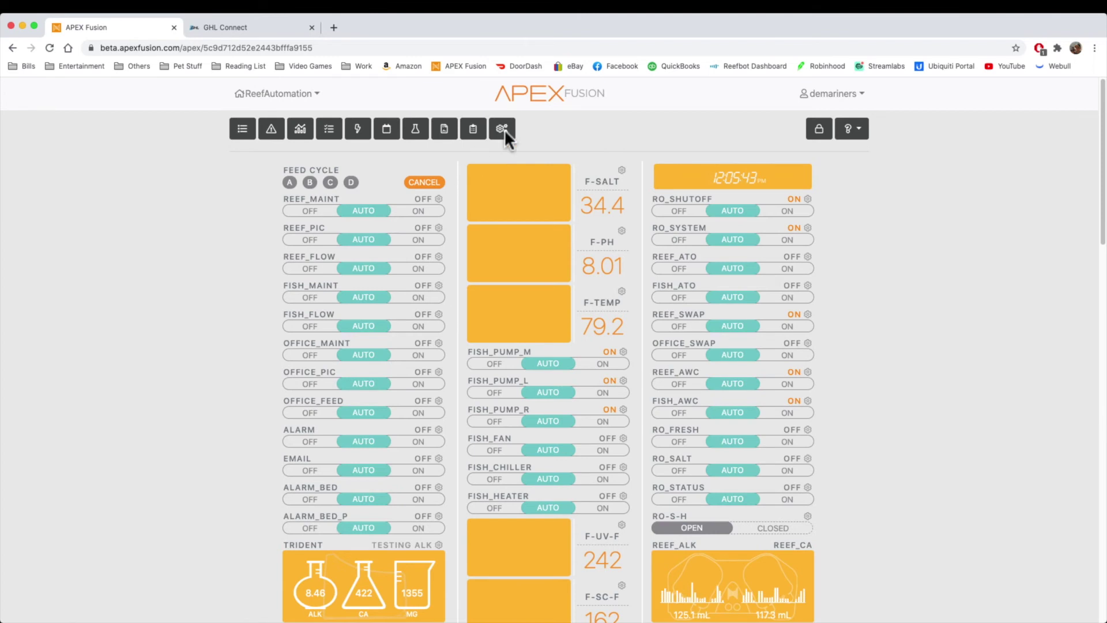
{"action": "left_click", "coordinate": [502, 129]}
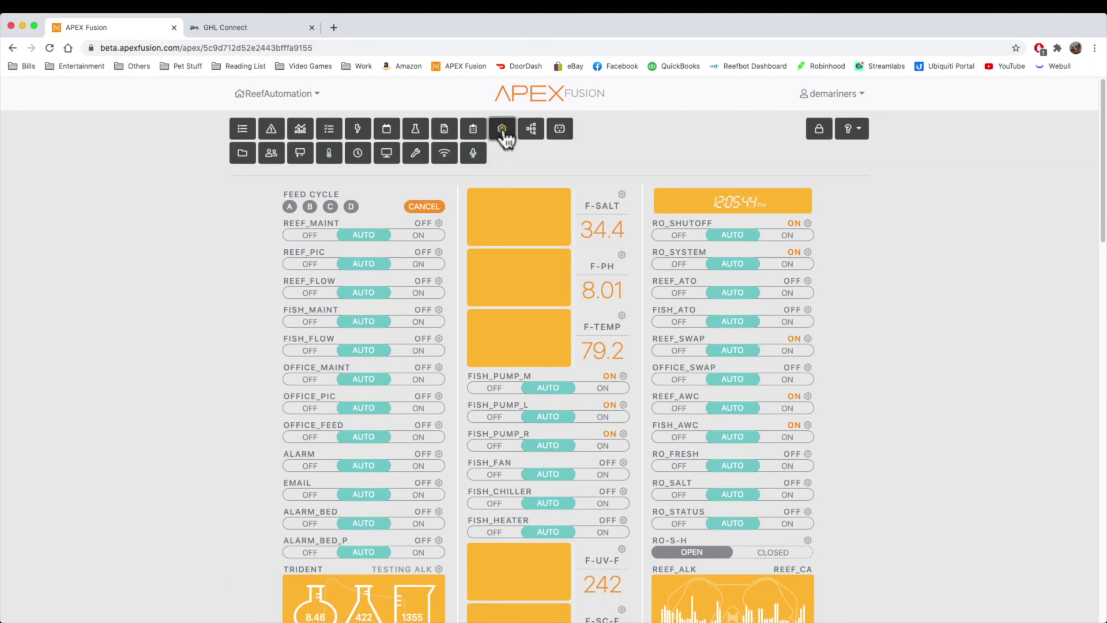
{"action": "left_click", "coordinate": [470, 162]}
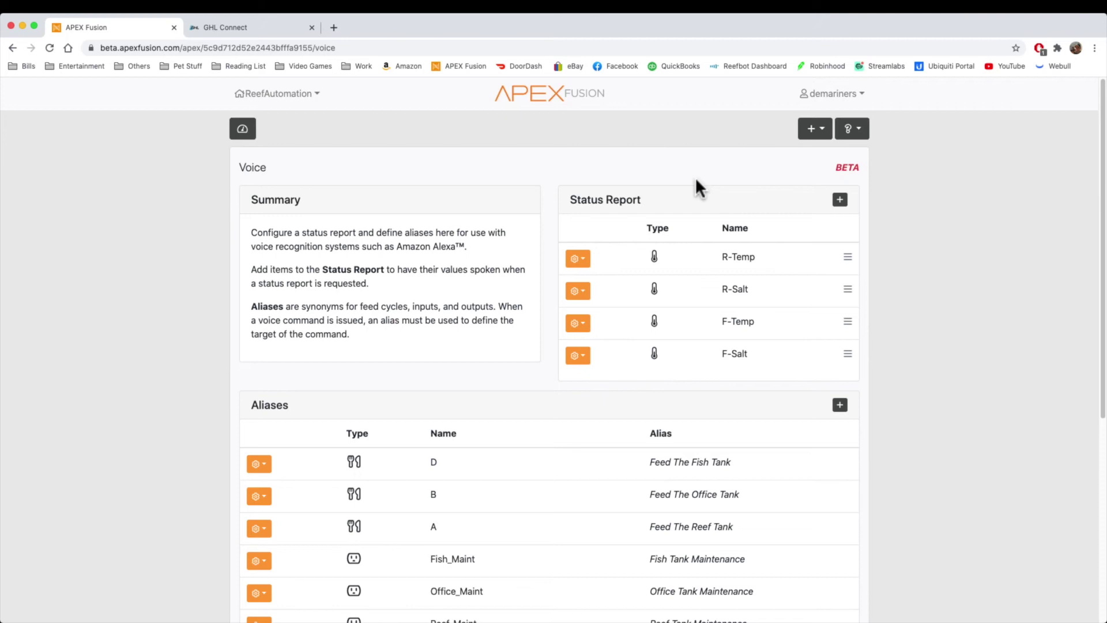
{"action": "key", "text": "super+Tab"}
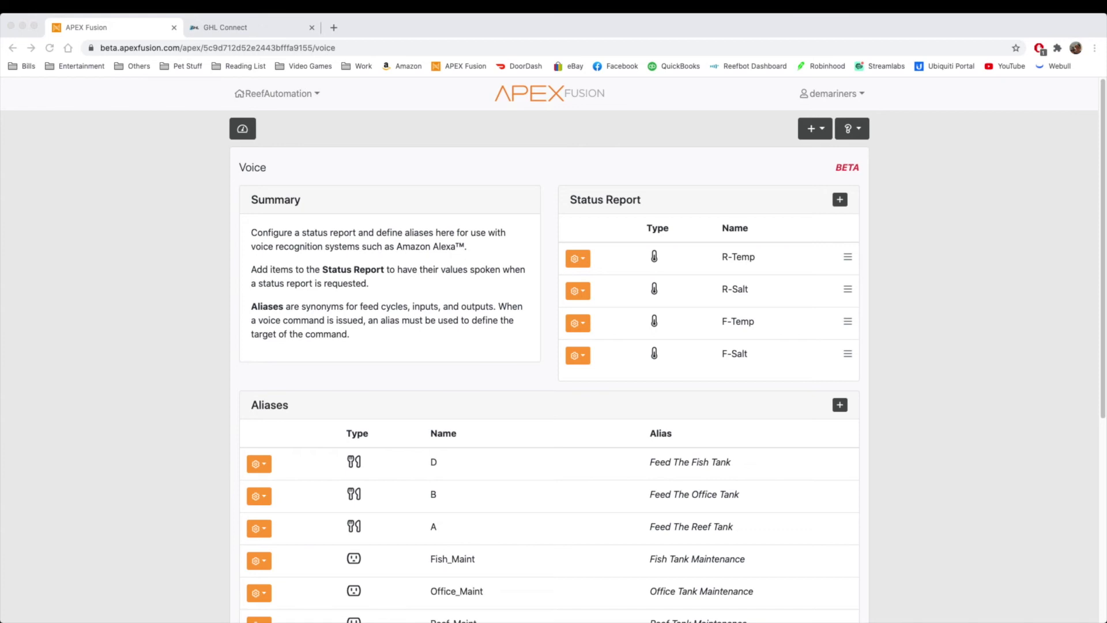
{"action": "left_click", "coordinate": [375, 193]}
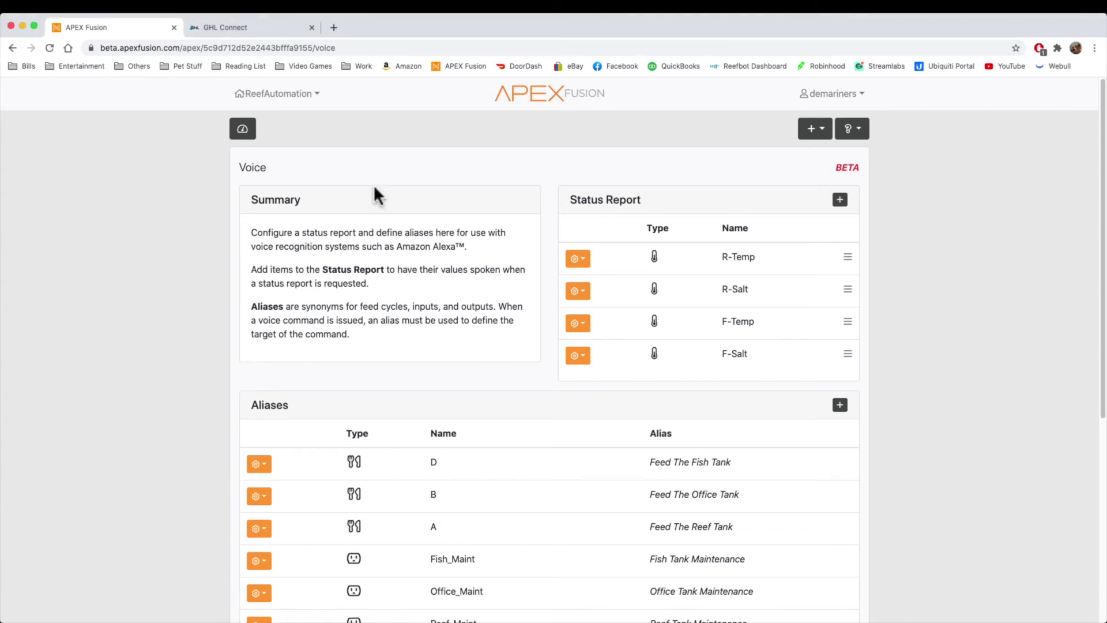
{"action": "left_click", "coordinate": [243, 136]}
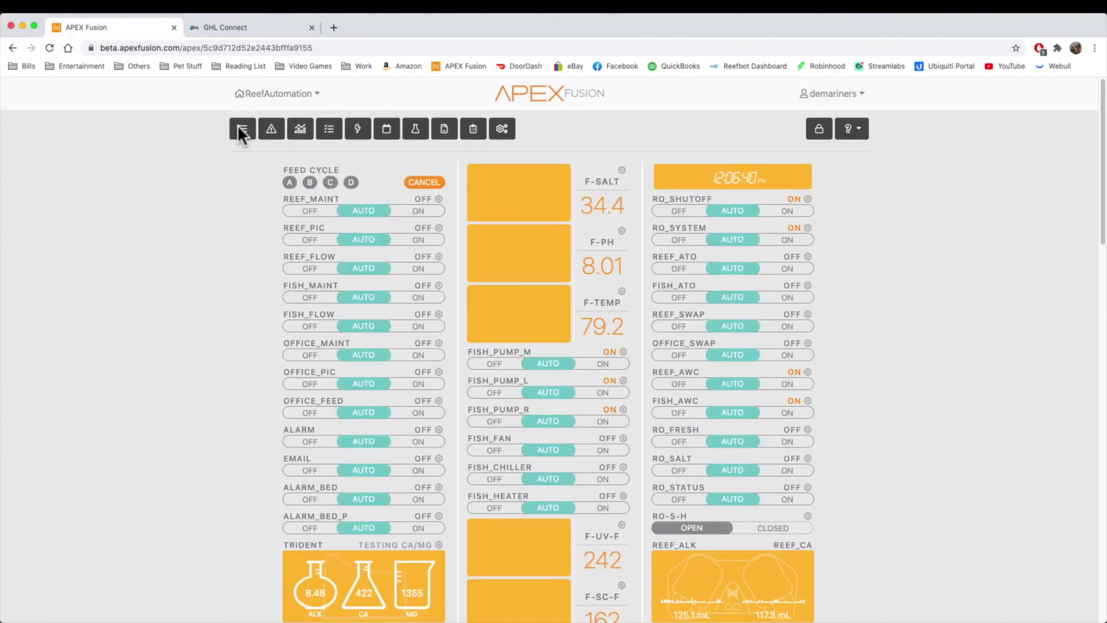
{"action": "left_click", "coordinate": [233, 27]}
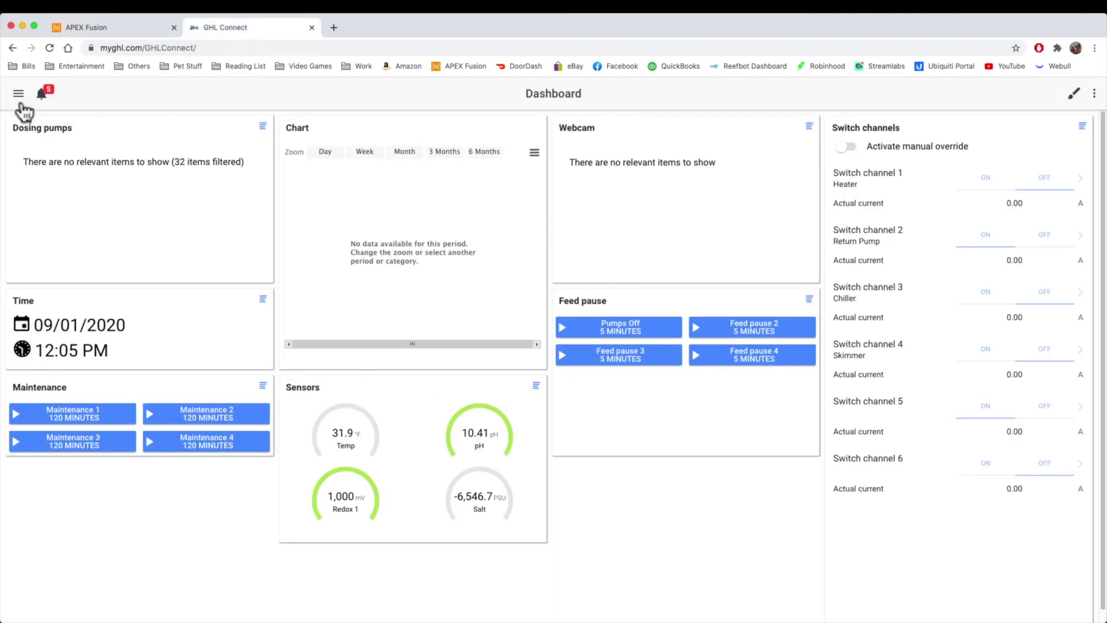
Step: Glance at GHL Connect's section list, then open the Reef controller's configuration map in Apex Fusion
{"action": "left_click", "coordinate": [19, 94]}
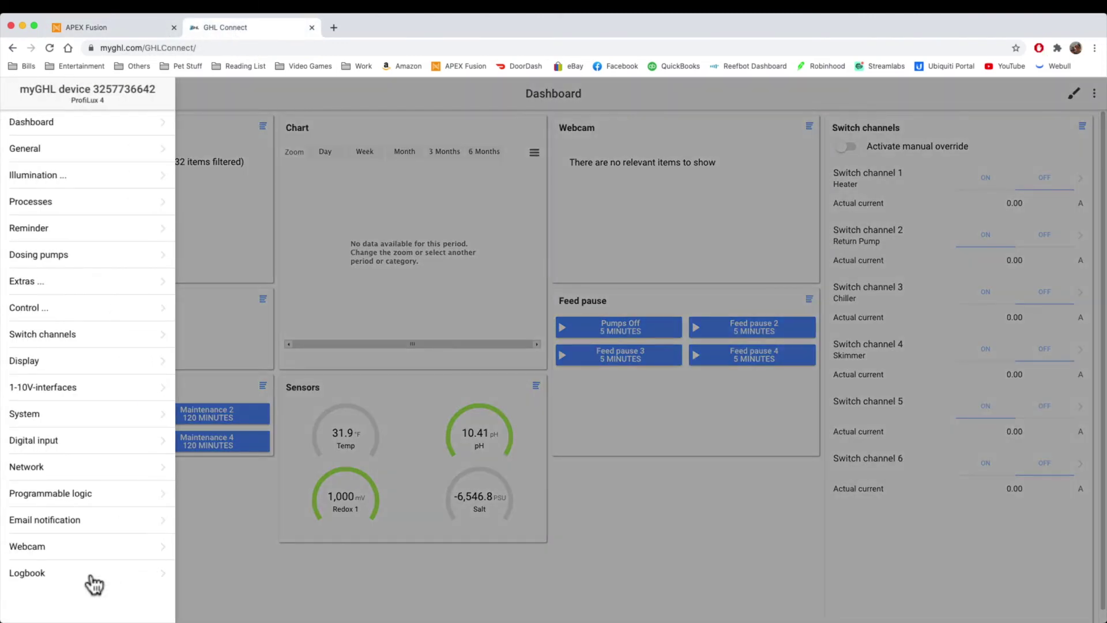
{"action": "left_click", "coordinate": [228, 561]}
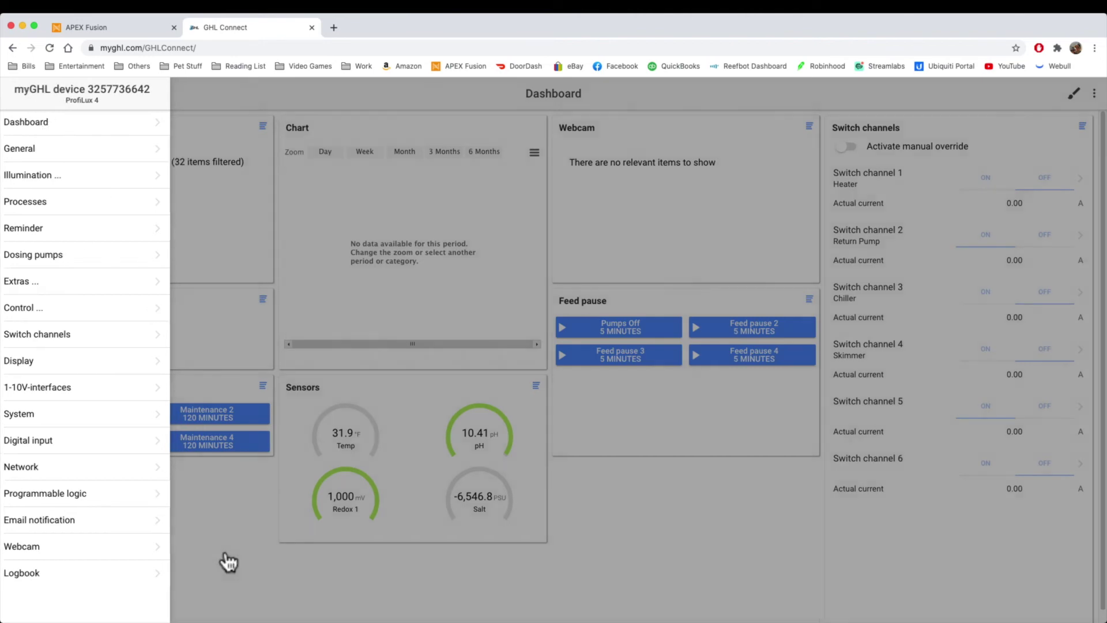
{"action": "left_click", "coordinate": [125, 26]}
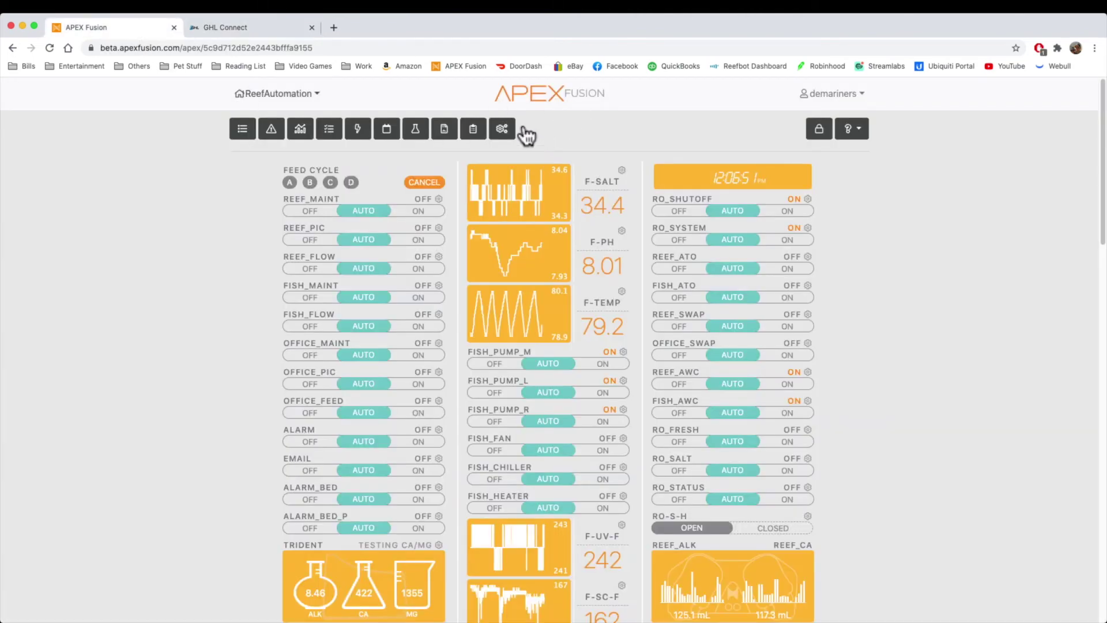
{"action": "left_click", "coordinate": [501, 132]}
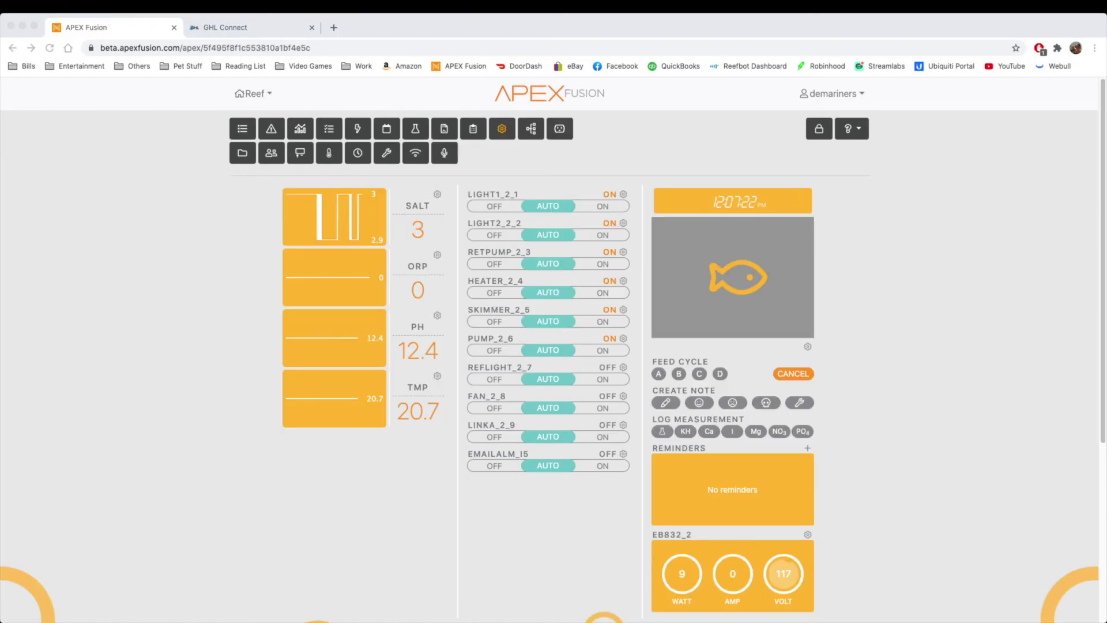
{"action": "left_click", "coordinate": [531, 137]}
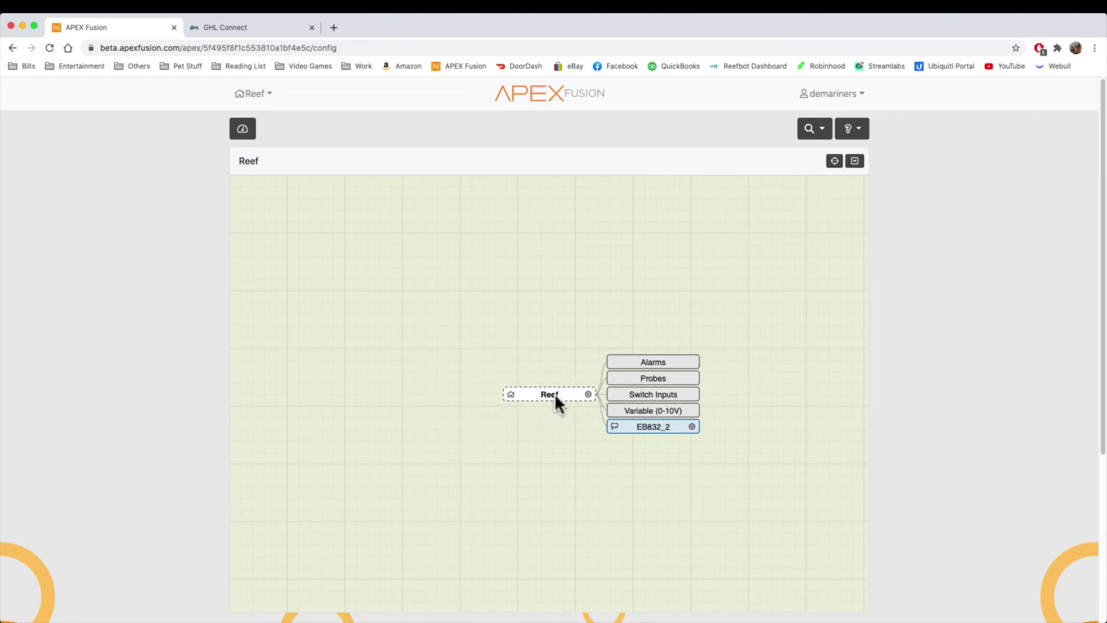
{"action": "left_click", "coordinate": [673, 359]}
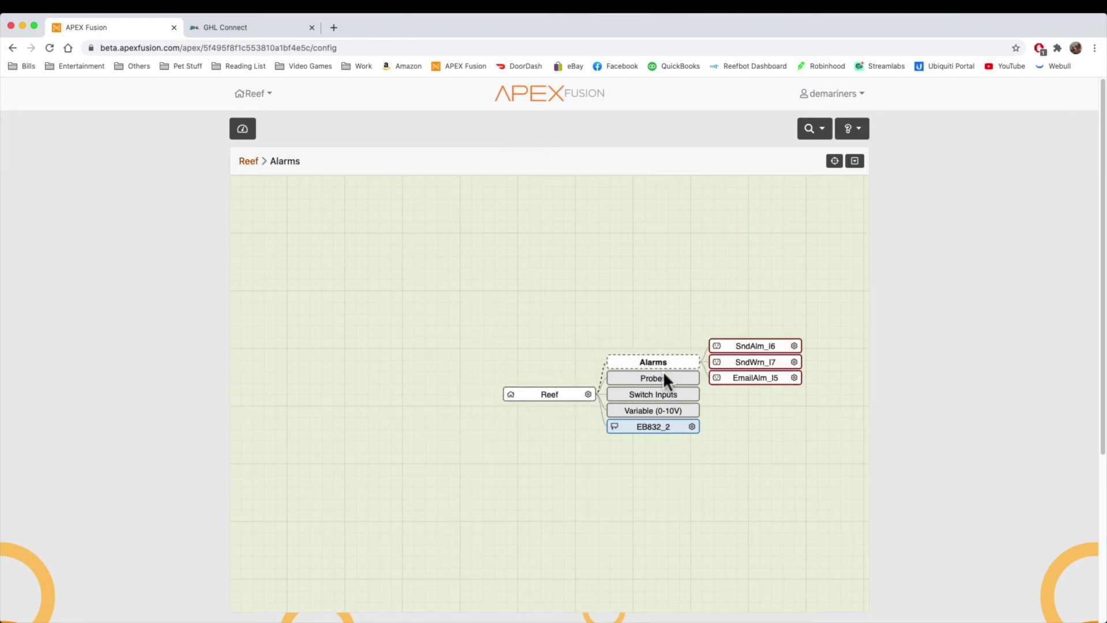
{"action": "left_click", "coordinate": [666, 380]}
{"action": "left_click", "coordinate": [667, 394]}
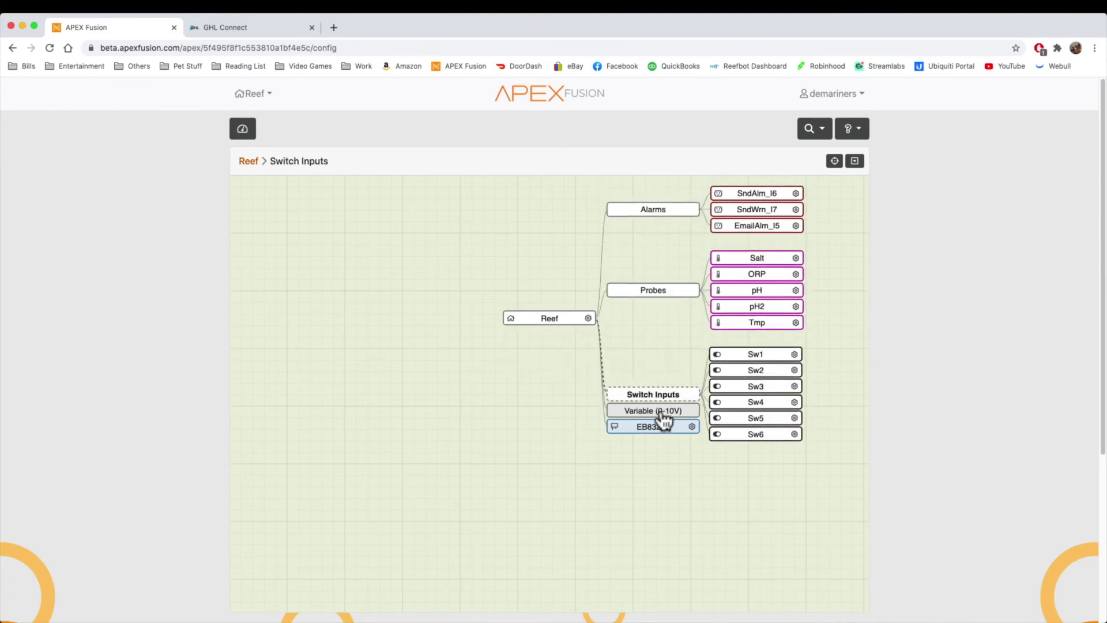
{"action": "left_click", "coordinate": [661, 410]}
{"action": "left_click", "coordinate": [654, 426]}
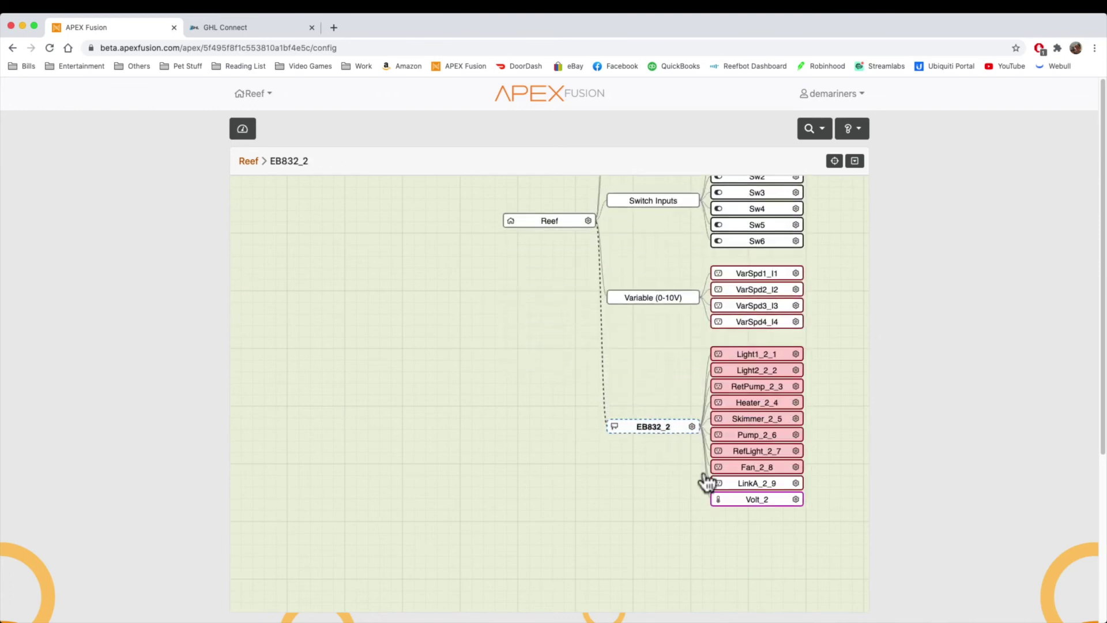
{"action": "scroll", "coordinate": [766, 499], "scroll_direction": "up", "scroll_amount": 5}
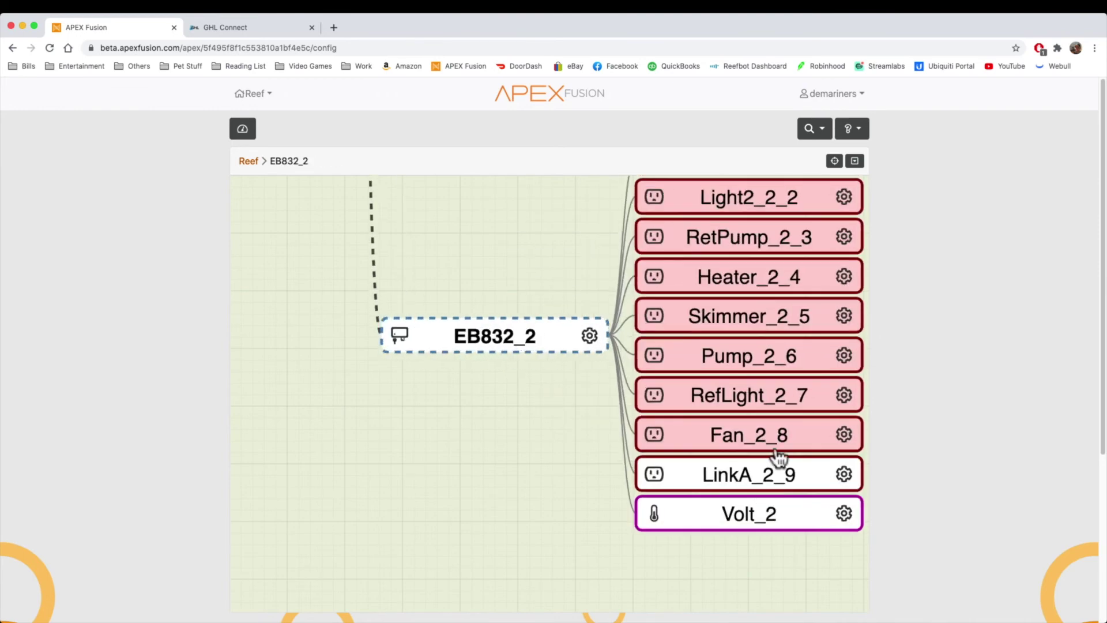
{"action": "scroll", "coordinate": [779, 457], "scroll_direction": "down", "scroll_amount": 5}
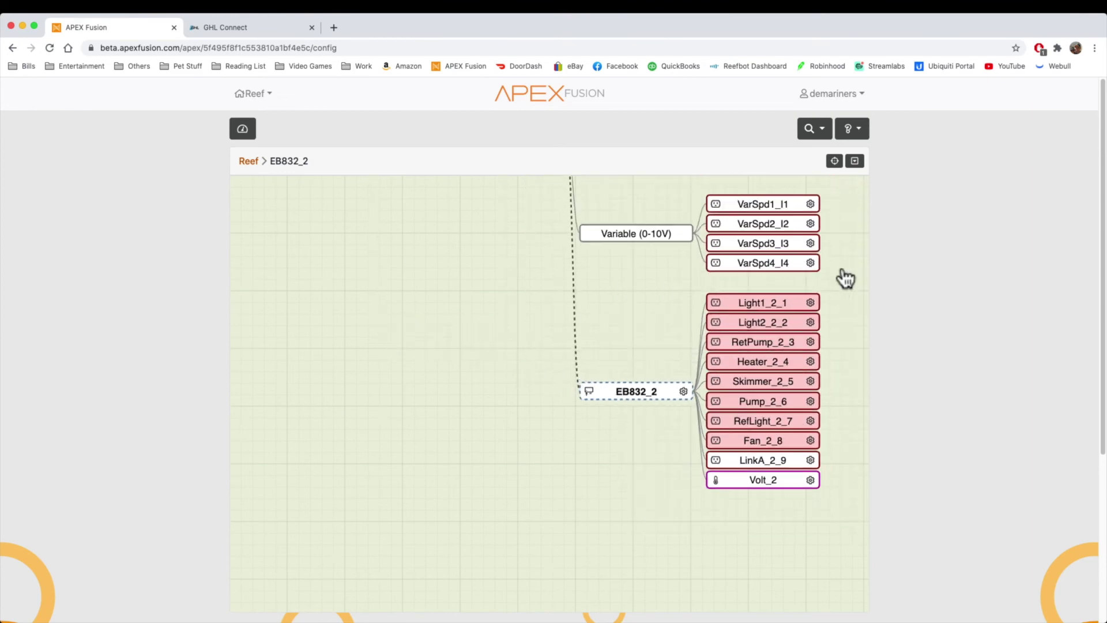
{"action": "left_click_drag", "start_coordinate": [846, 279], "coordinate": [546, 494]}
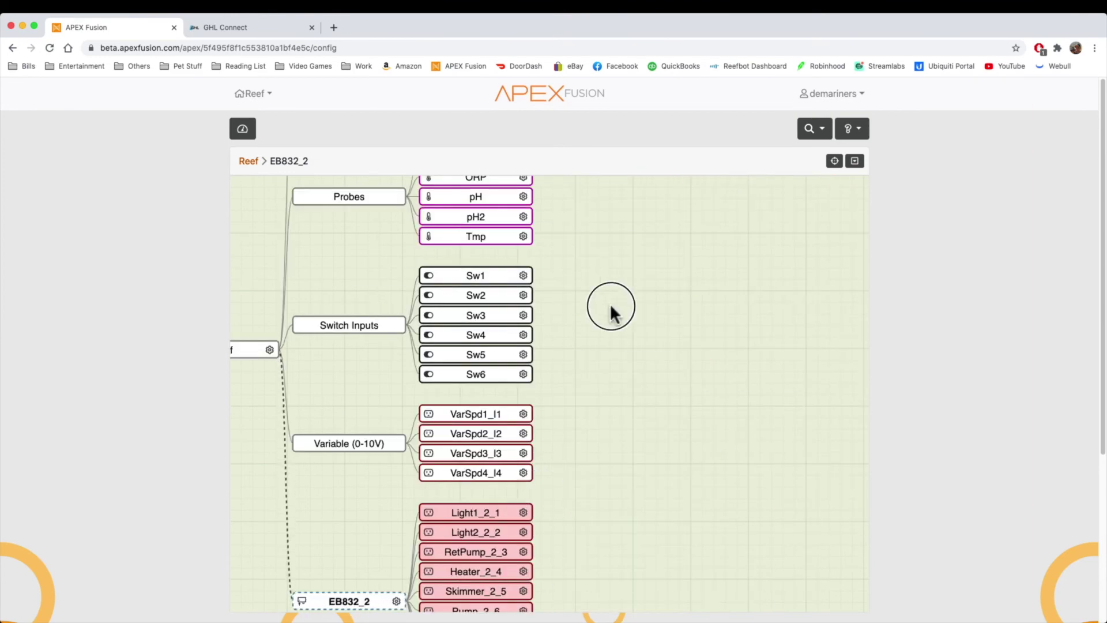
{"action": "left_click_drag", "start_coordinate": [611, 307], "coordinate": [732, 252]}
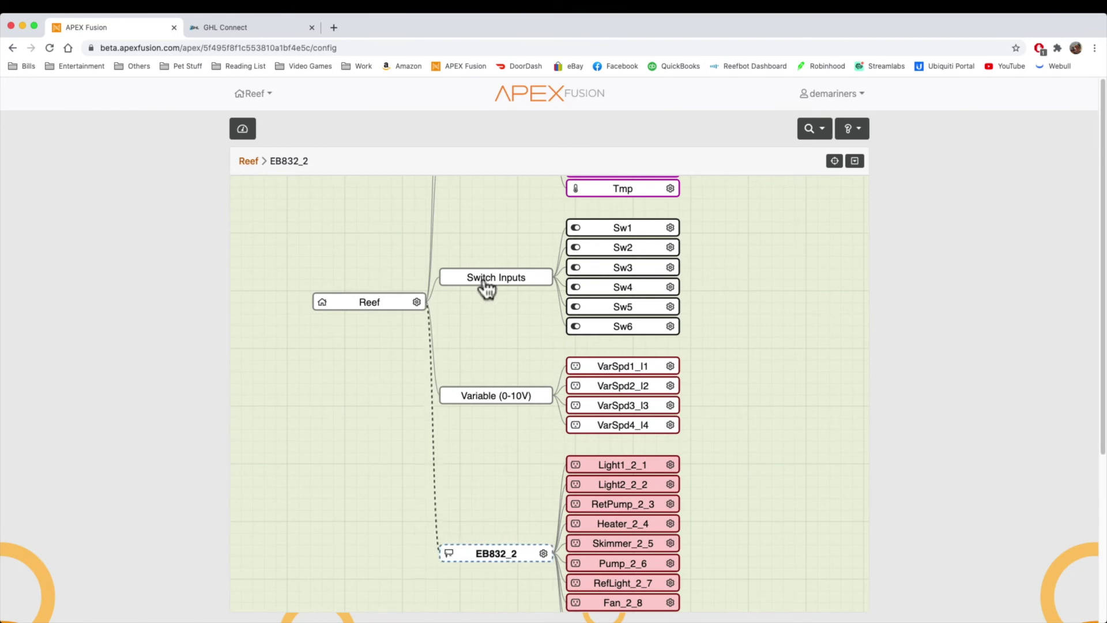
{"action": "left_click", "coordinate": [671, 227]}
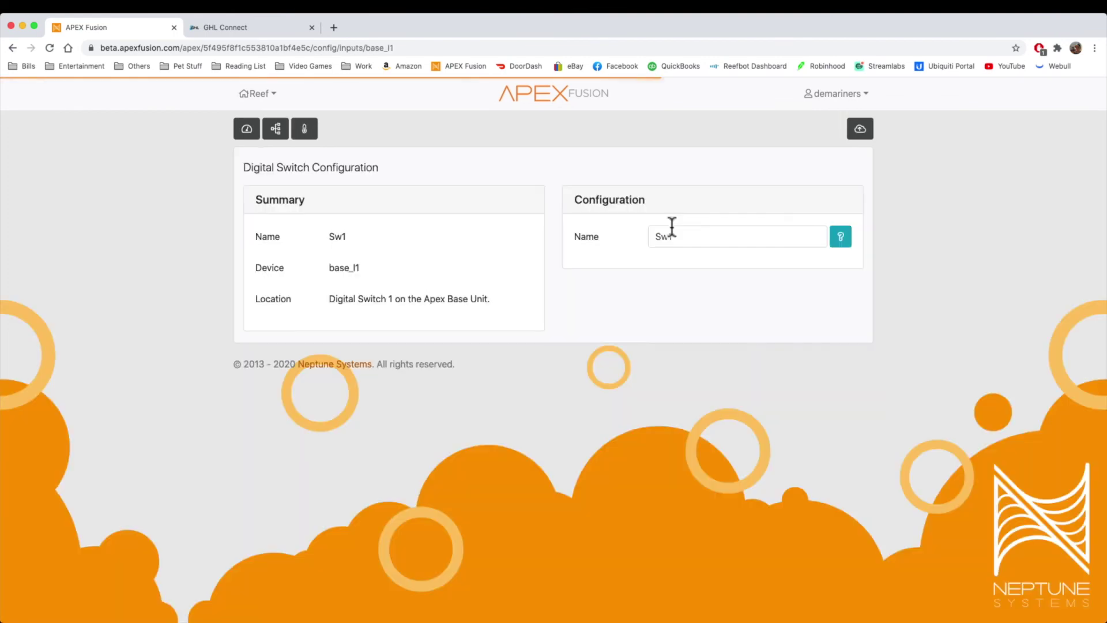
{"action": "left_click", "coordinate": [283, 128]}
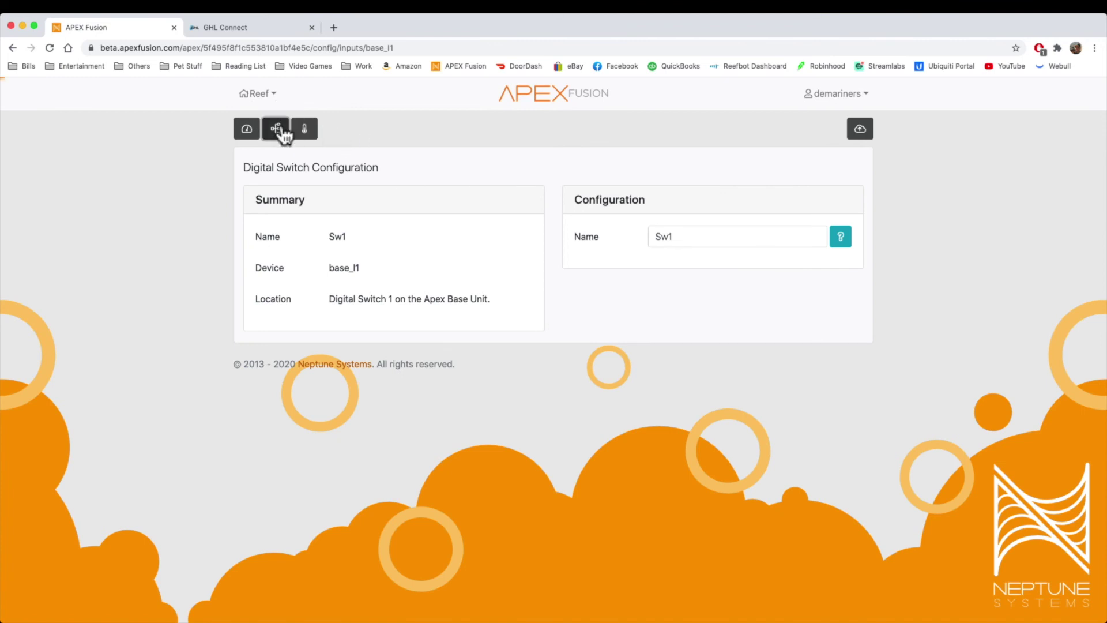
{"action": "left_click", "coordinate": [659, 430]}
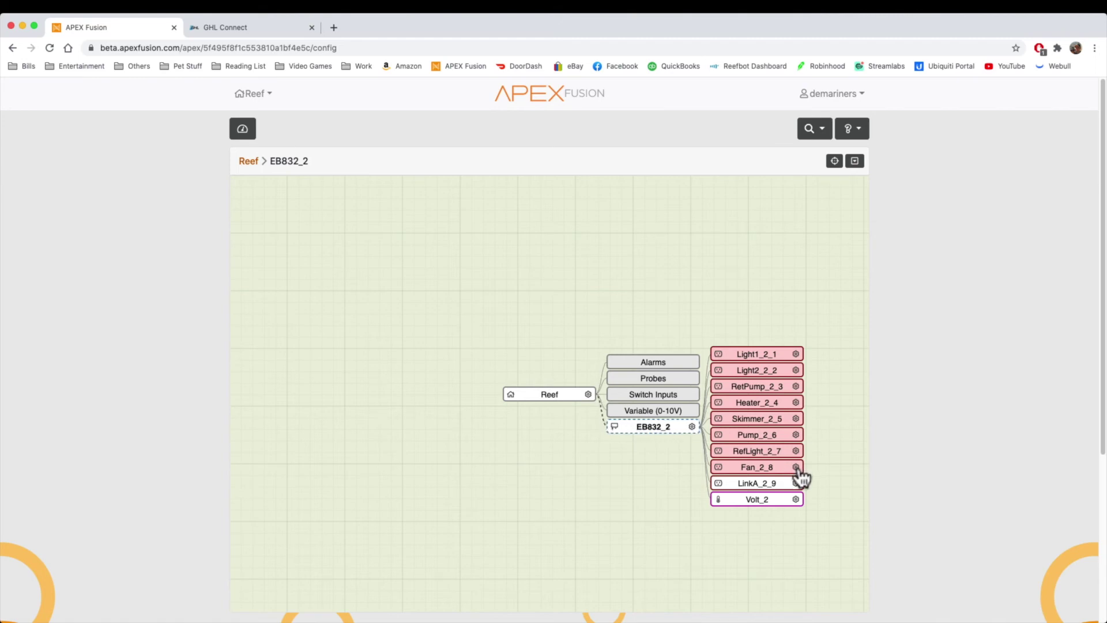
{"action": "left_click", "coordinate": [797, 468]}
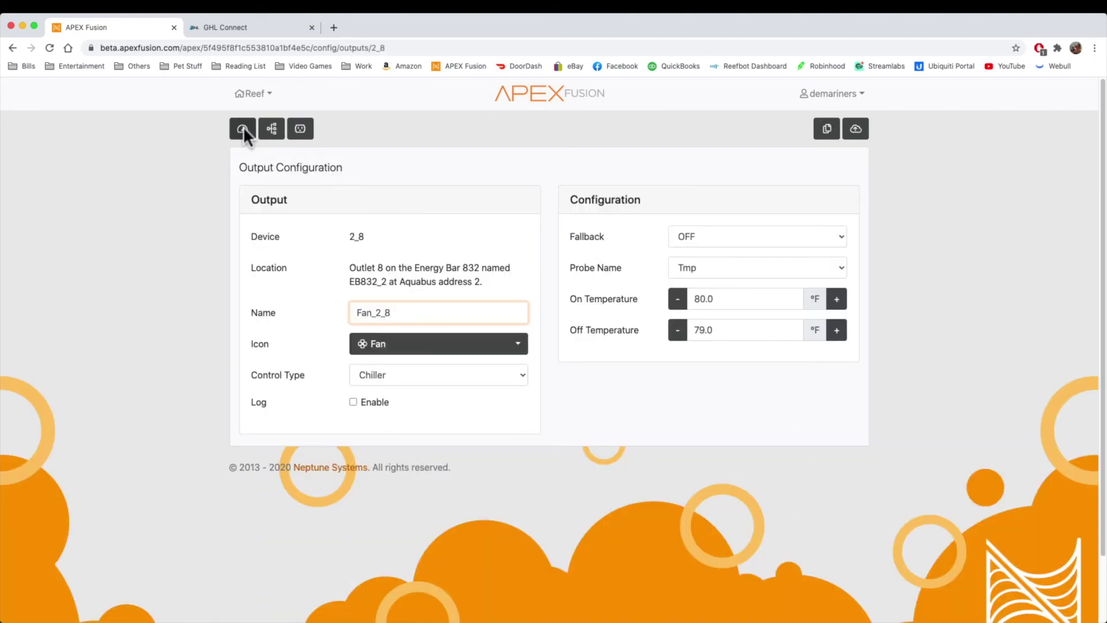
{"action": "left_click", "coordinate": [243, 128]}
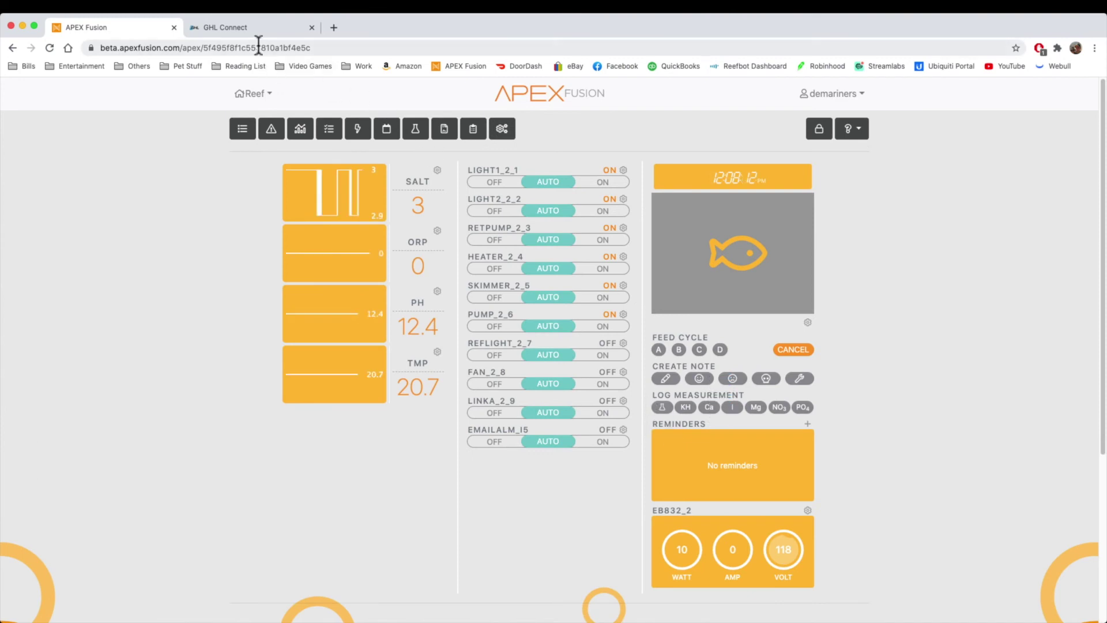
Step: Add a Flow-sensors tile to the GHL Connect dashboard and leave layout editing
{"action": "left_click", "coordinate": [242, 27]}
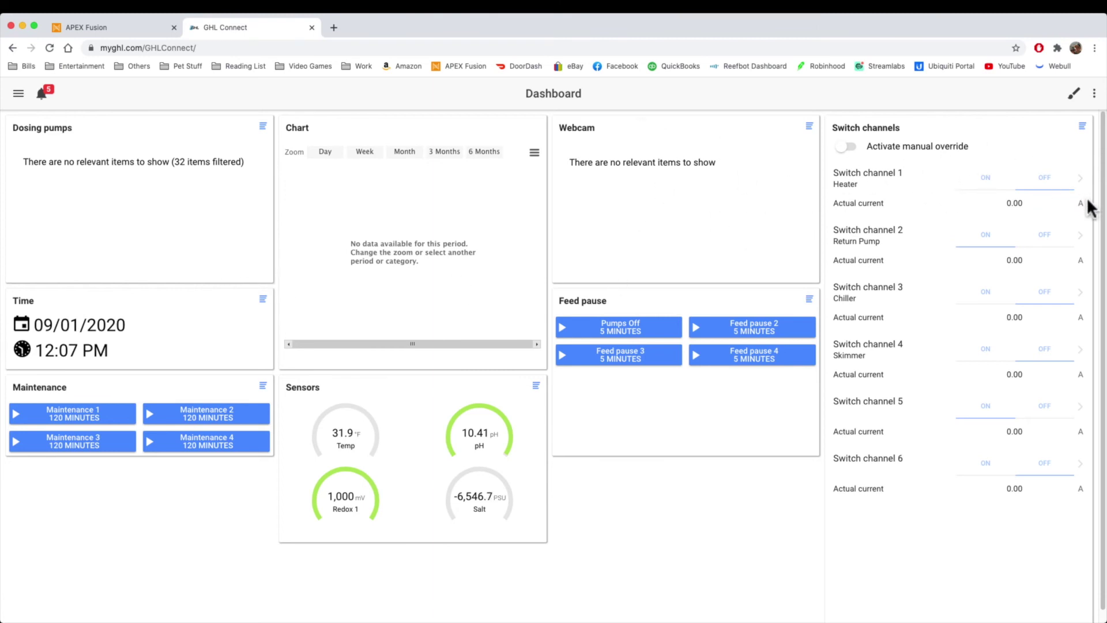
{"action": "left_click", "coordinate": [1073, 94]}
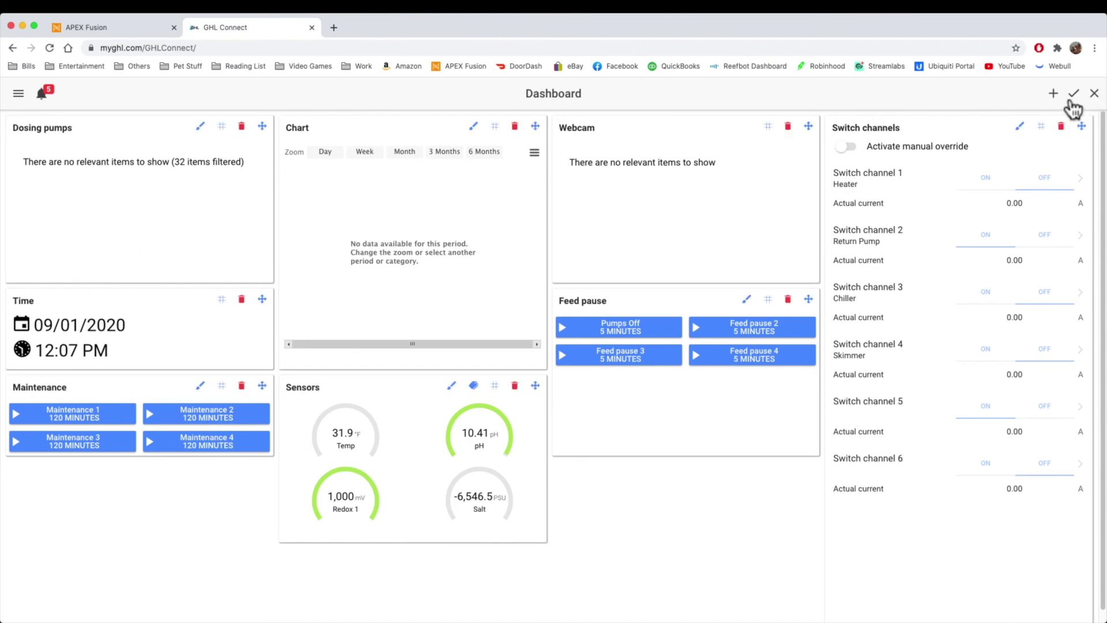
{"action": "left_click", "coordinate": [1053, 94]}
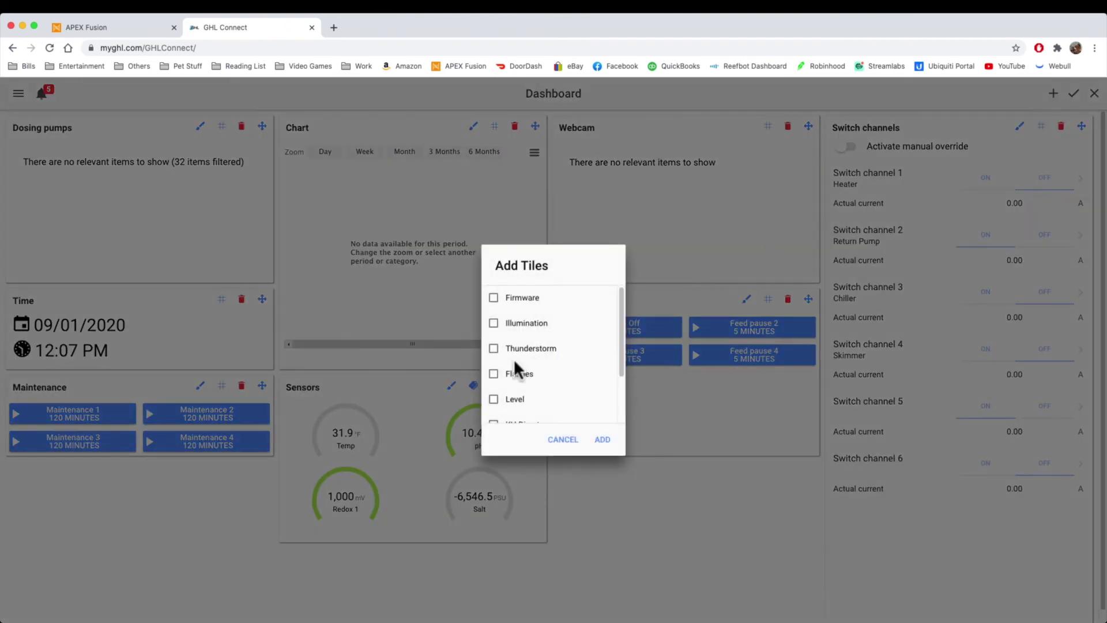
{"action": "scroll", "coordinate": [516, 372], "scroll_direction": "down", "scroll_amount": 1}
{"action": "scroll", "coordinate": [516, 372], "scroll_direction": "down", "scroll_amount": 2}
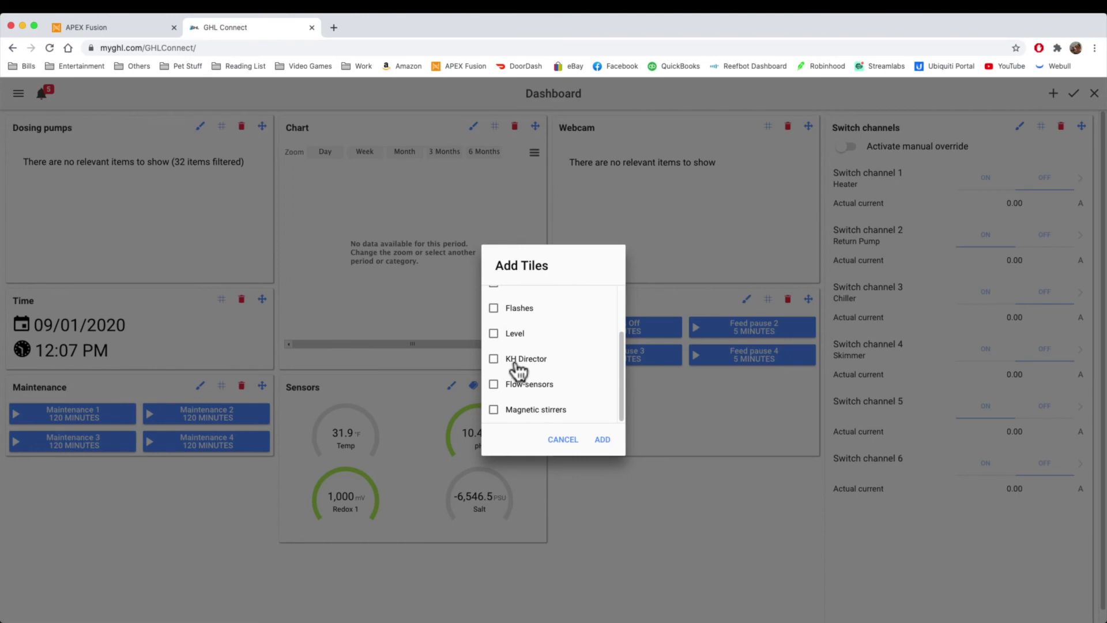
{"action": "left_click", "coordinate": [516, 384]}
{"action": "left_click", "coordinate": [610, 440]}
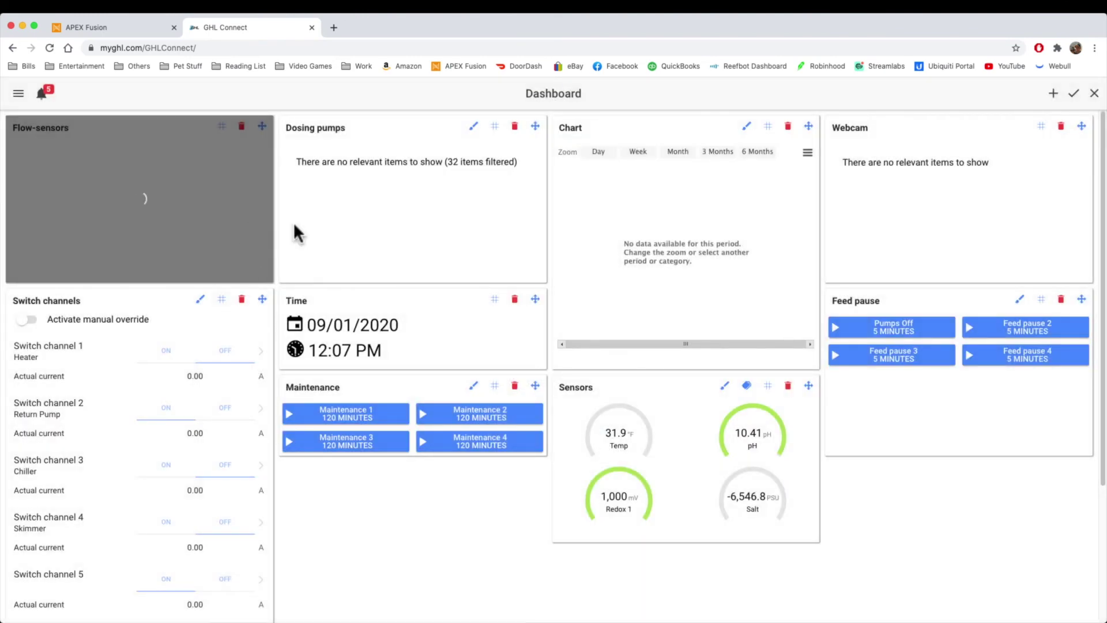
{"action": "left_click", "coordinate": [1072, 94]}
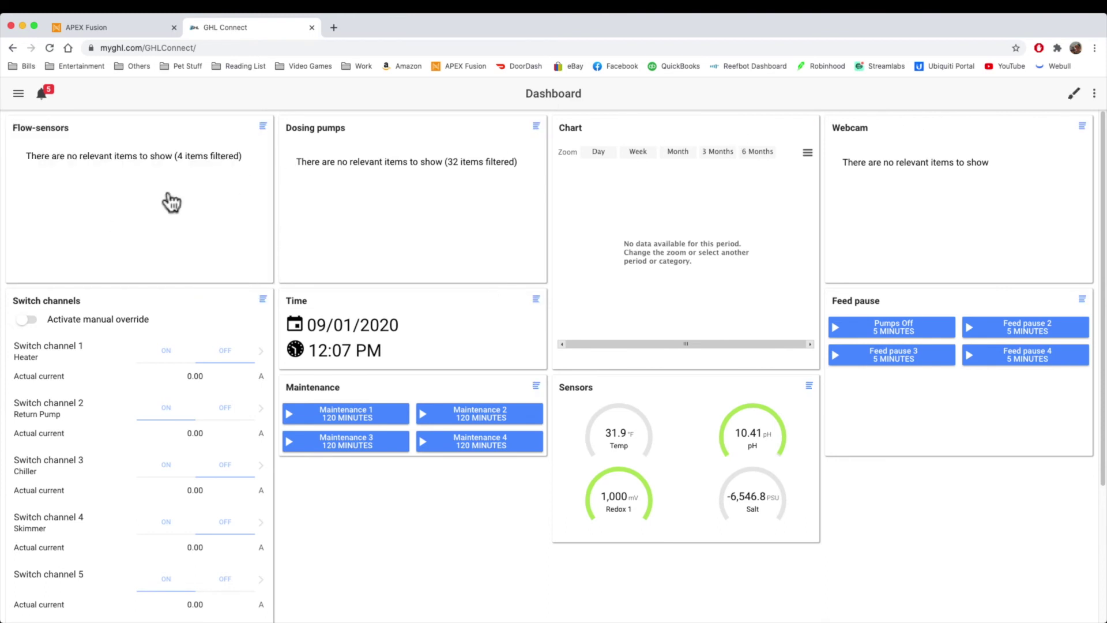
Step: View GHL Connect's Switch channel 1 and Temperature 1 settings, then return to Apex Fusion
{"action": "left_click", "coordinate": [263, 354]}
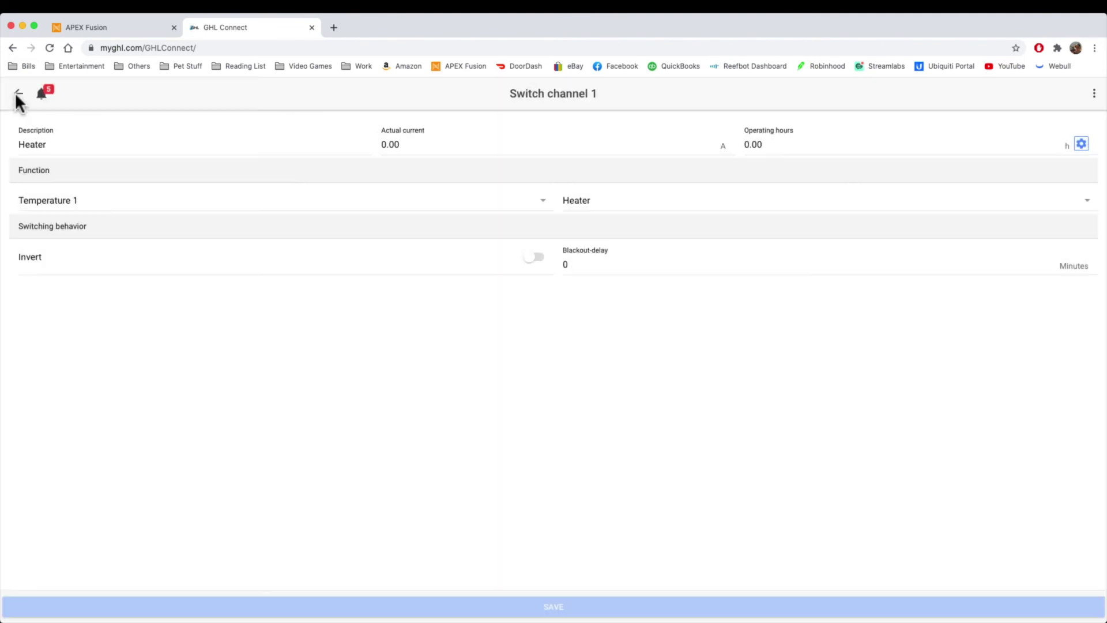
{"action": "left_click", "coordinate": [18, 94]}
{"action": "scroll", "coordinate": [216, 455], "scroll_direction": "down", "scroll_amount": 3}
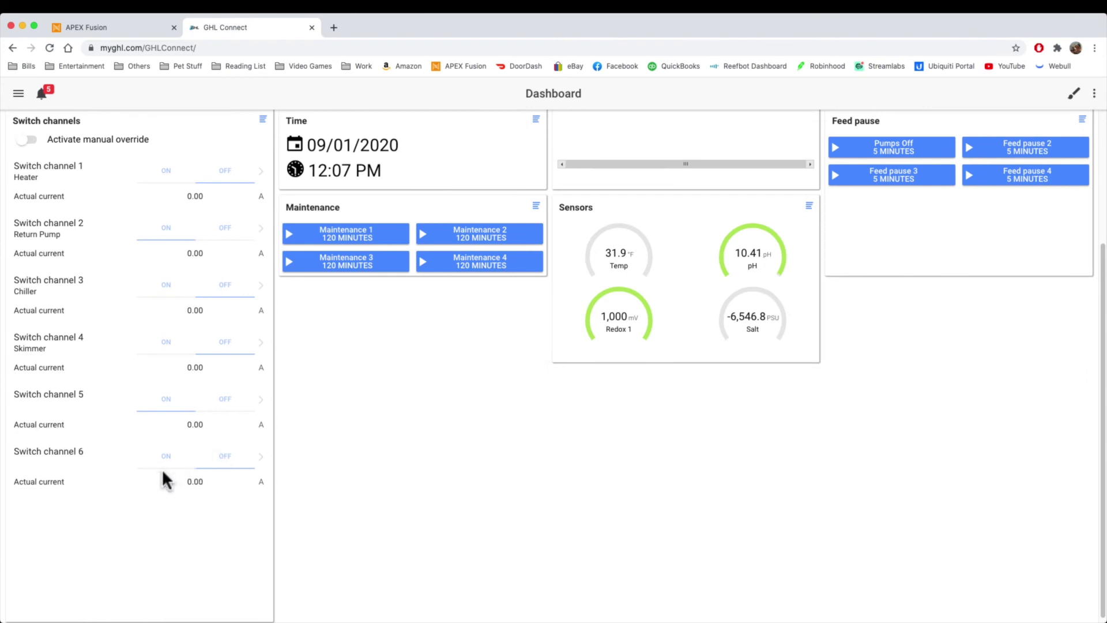
{"action": "scroll", "coordinate": [165, 480], "scroll_direction": "up", "scroll_amount": 3}
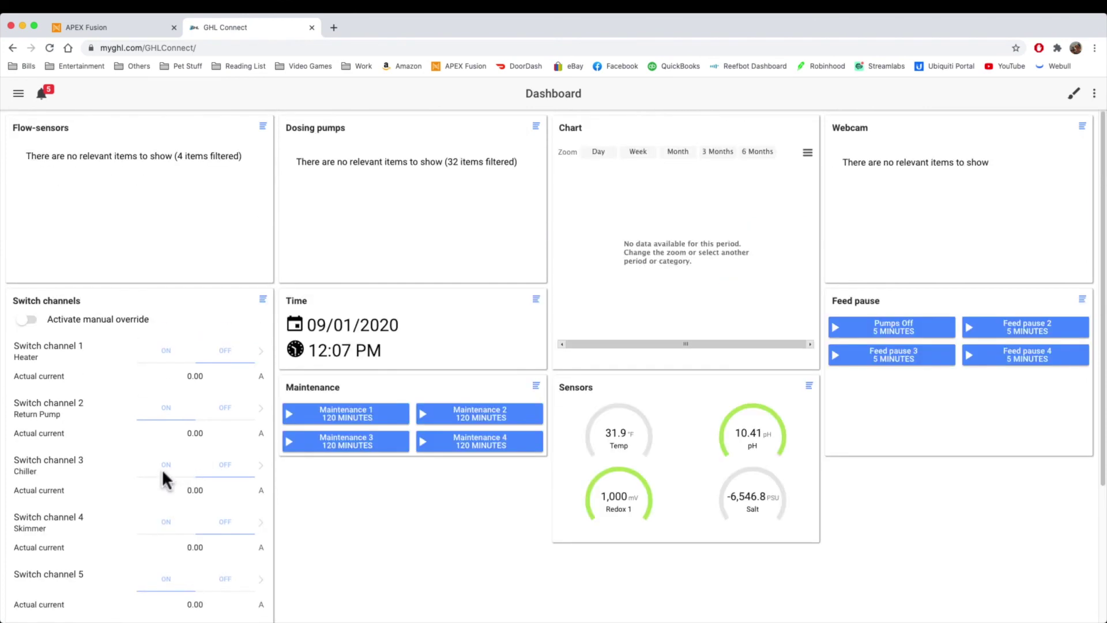
{"action": "left_click", "coordinate": [630, 433]}
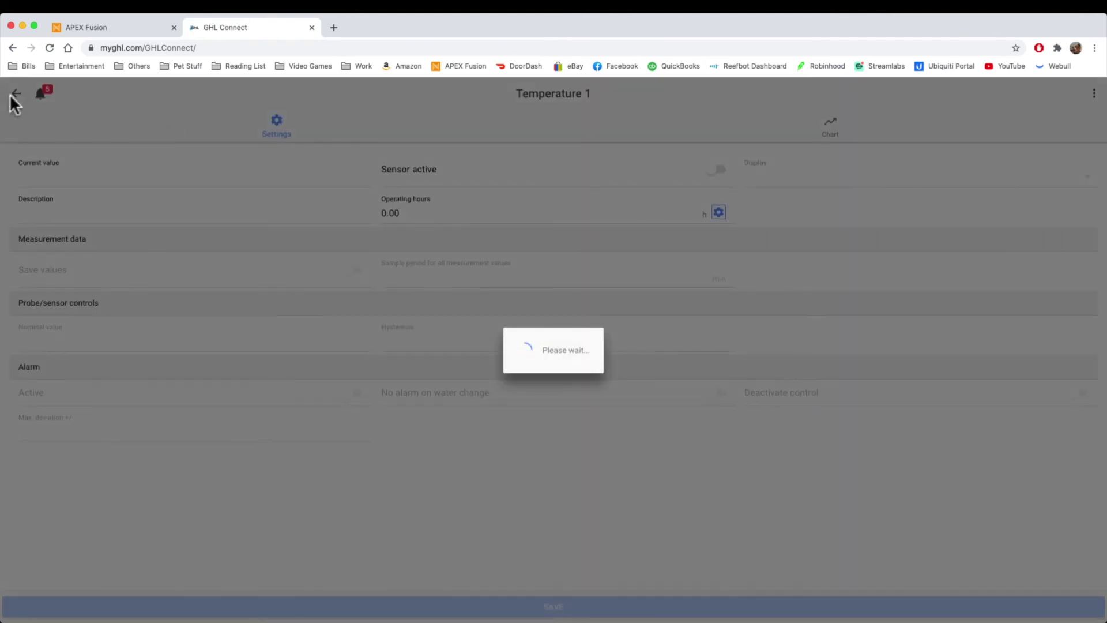
{"action": "left_click", "coordinate": [121, 27]}
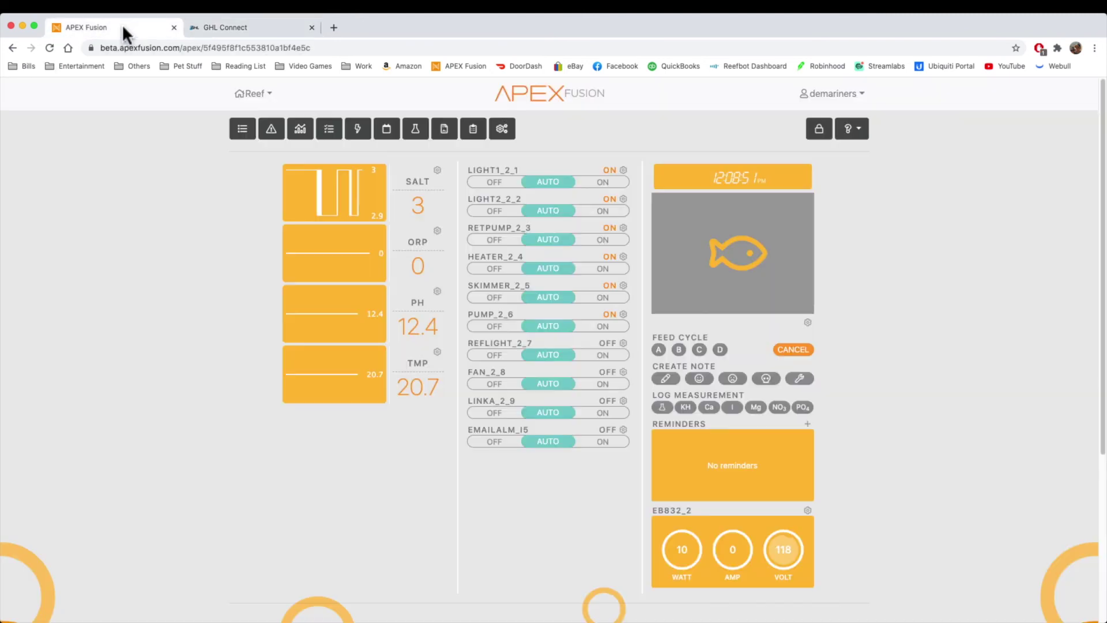
Step: Open Apex's Reef configuration tree, return GHL Connect to its dashboard, then show the Apex dashboard
{"action": "left_click", "coordinate": [504, 134]}
{"action": "left_click", "coordinate": [530, 133]}
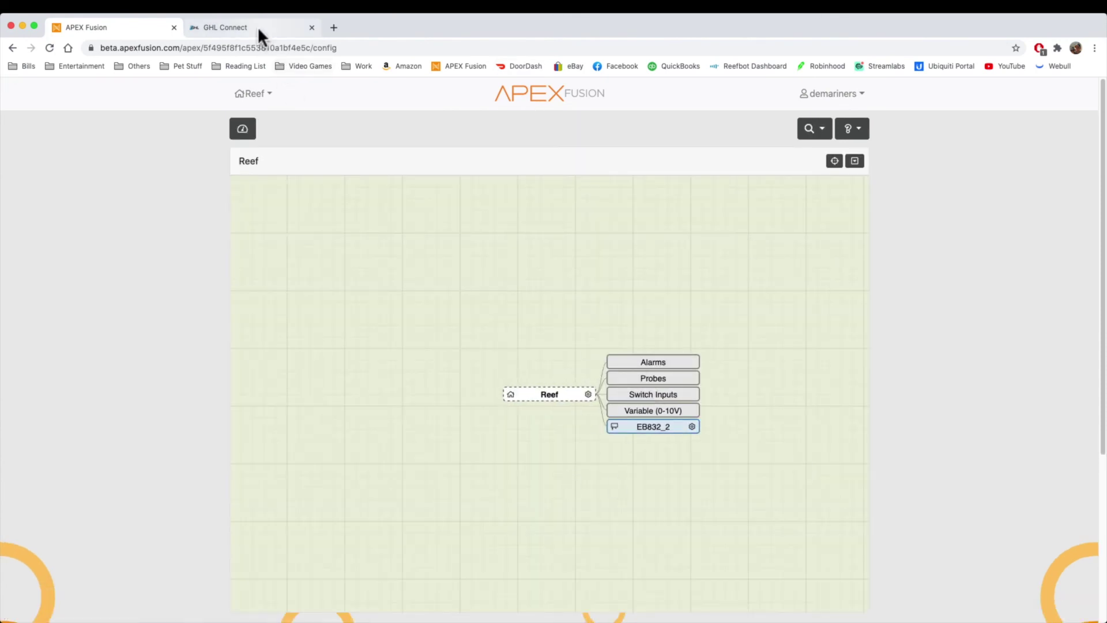
{"action": "left_click", "coordinate": [257, 26]}
{"action": "left_click", "coordinate": [16, 94]}
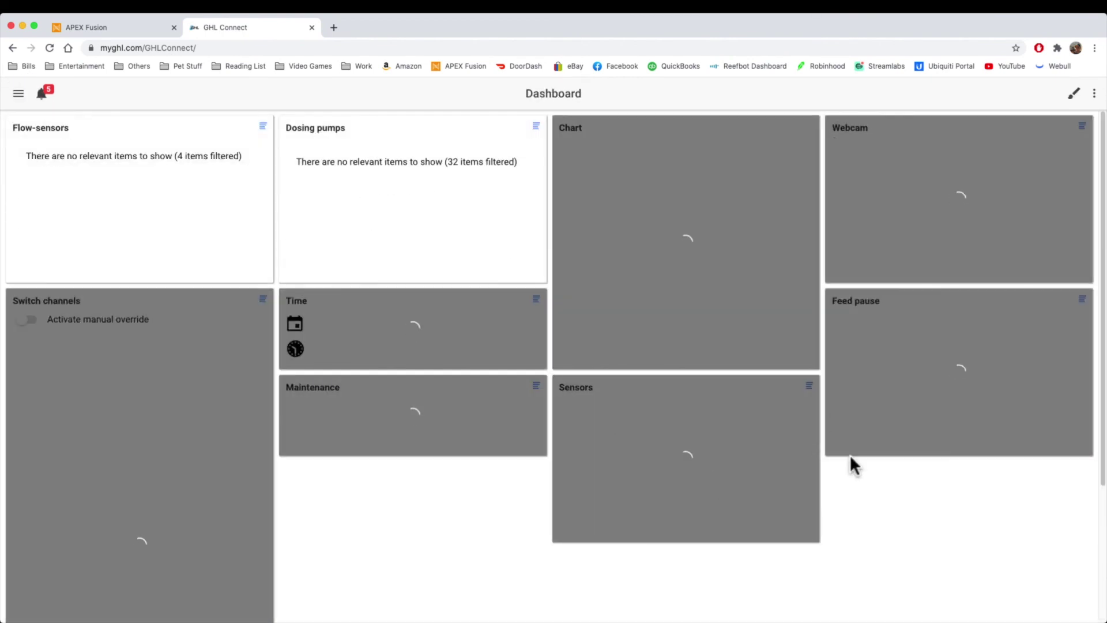
{"action": "key", "text": "ctrl+shift+Tab"}
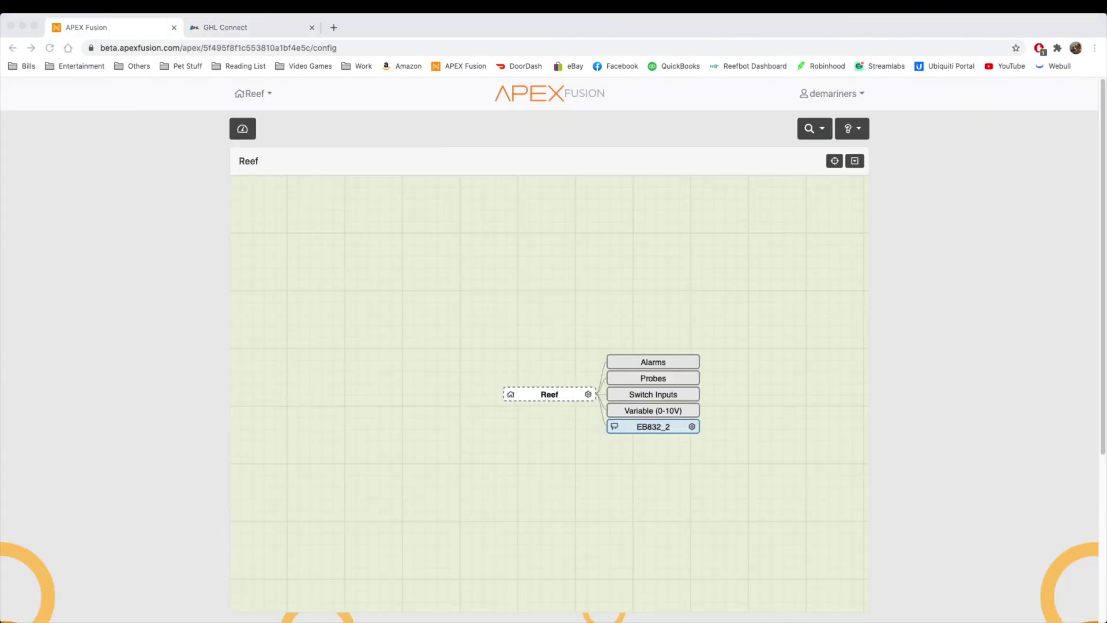
{"action": "left_click", "coordinate": [243, 131]}
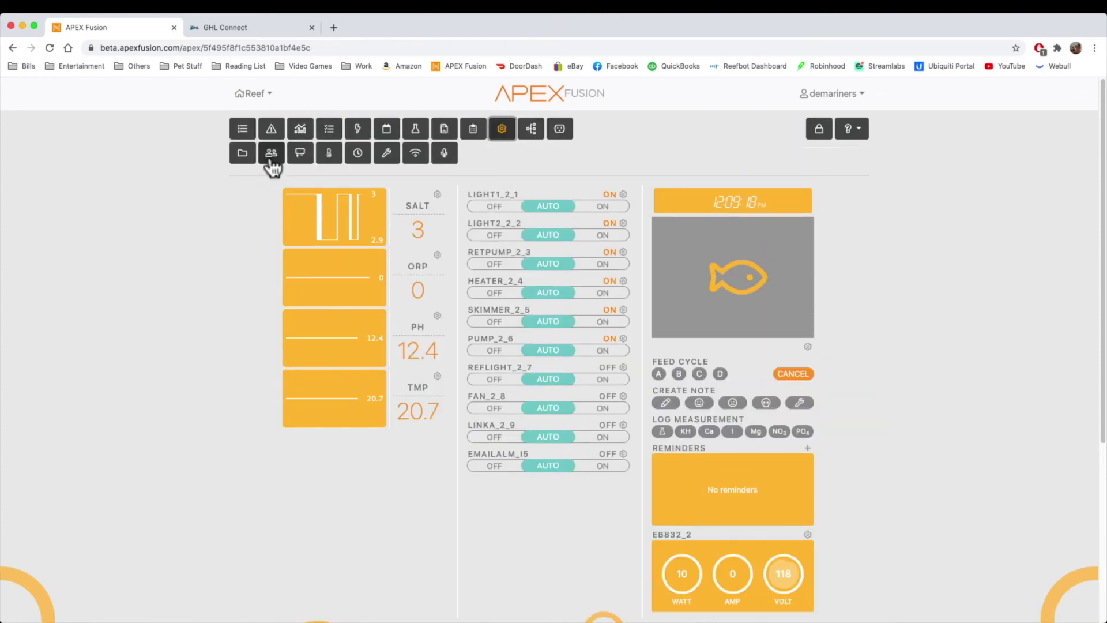
{"action": "left_click", "coordinate": [271, 154]}
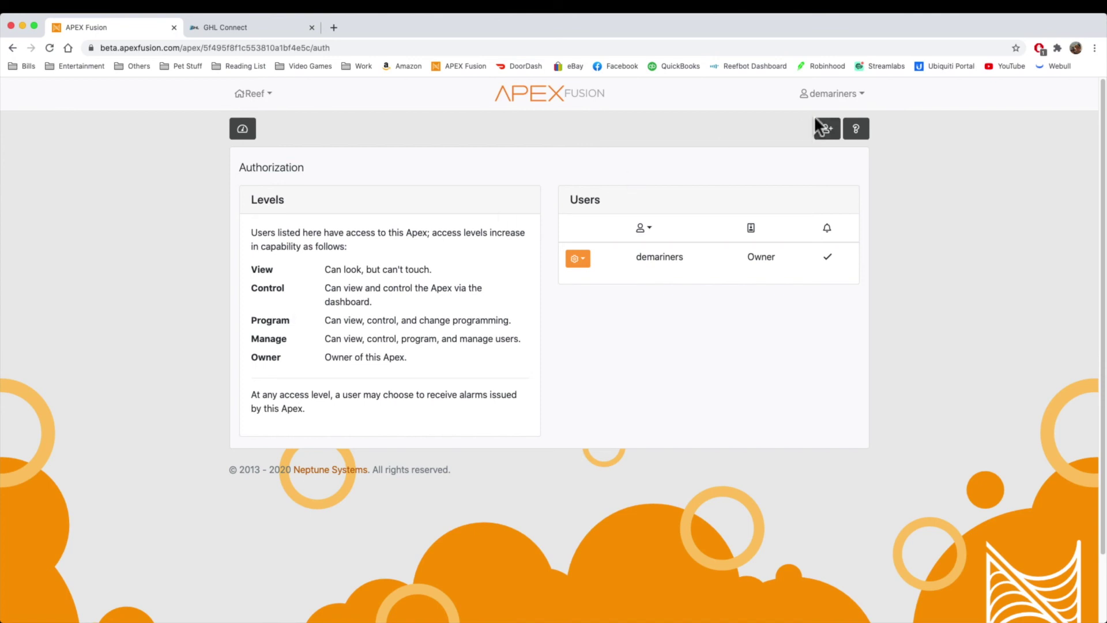
{"action": "left_click", "coordinate": [825, 128]}
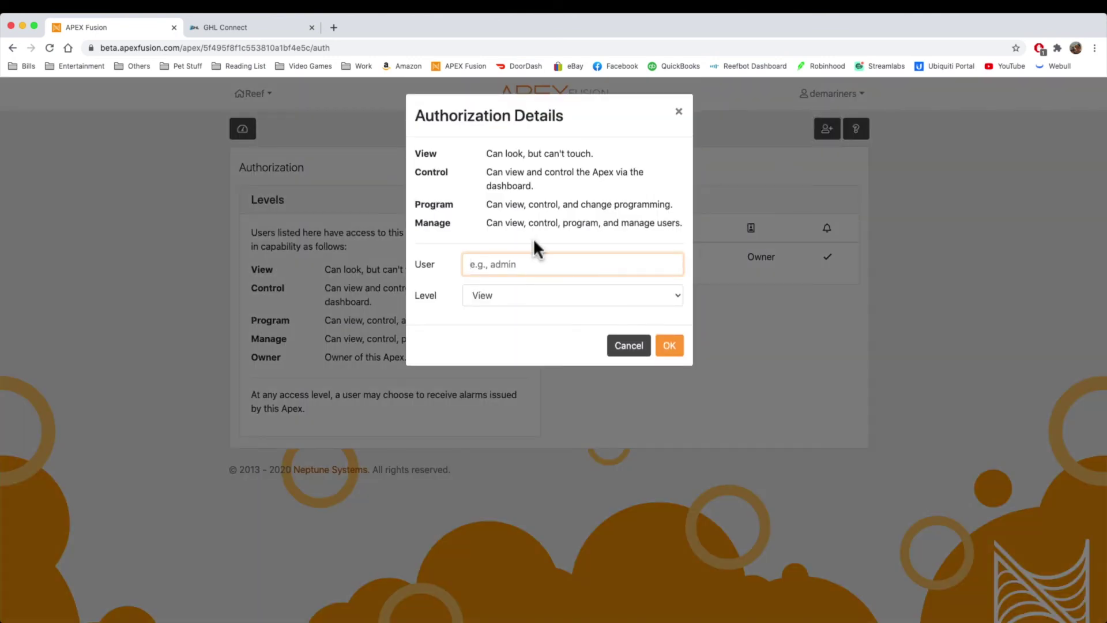
{"action": "left_click", "coordinate": [526, 301]}
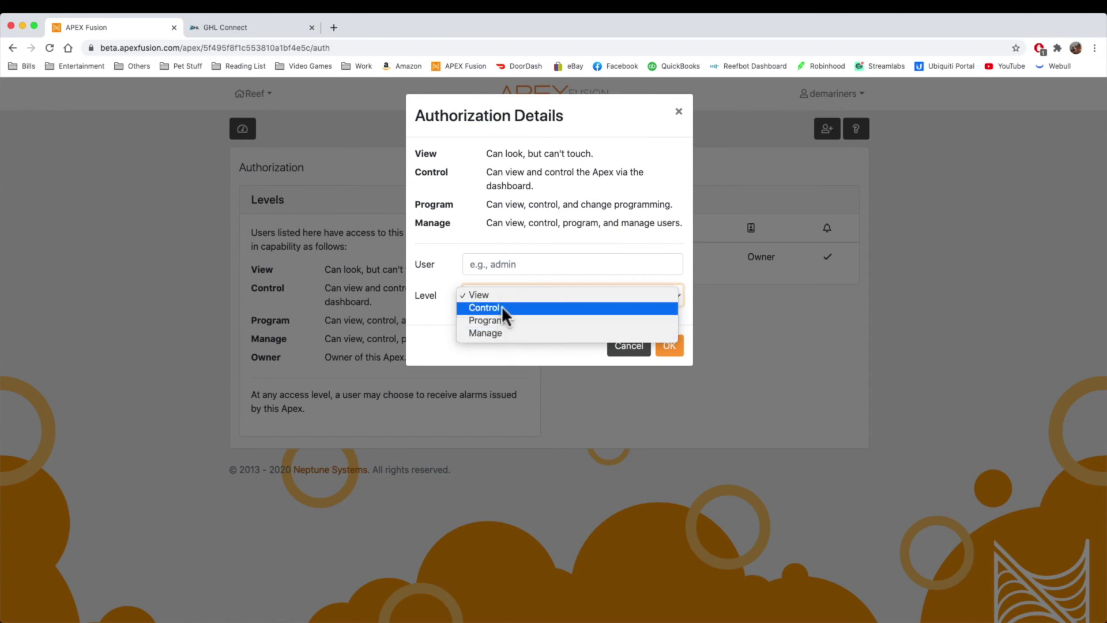
{"action": "left_click", "coordinate": [451, 285]}
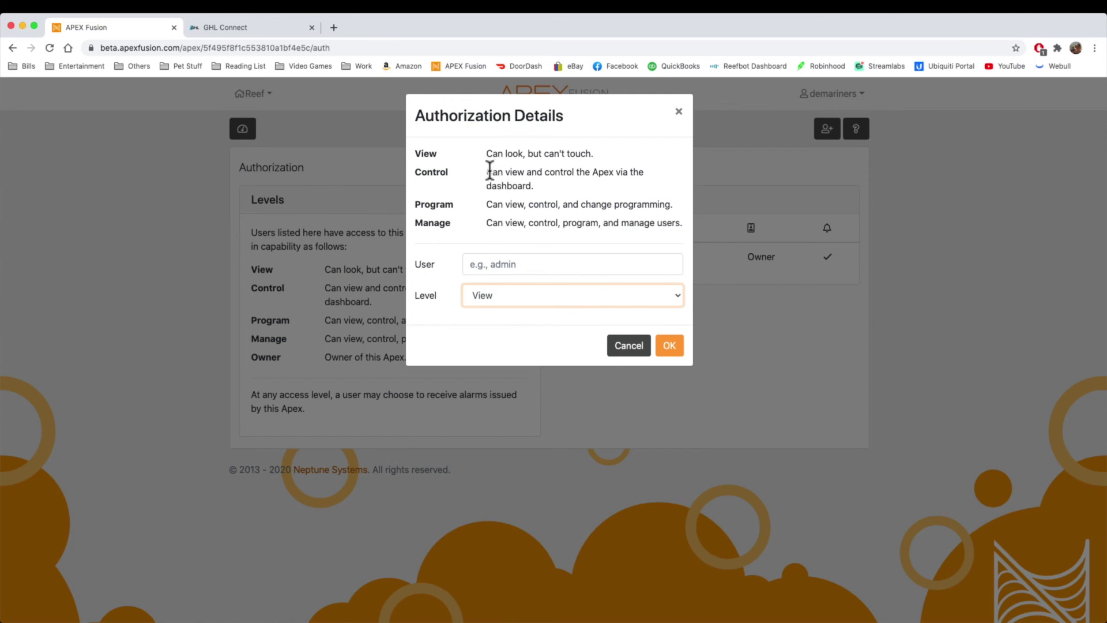
{"action": "left_click_drag", "start_coordinate": [486, 172], "coordinate": [568, 189]}
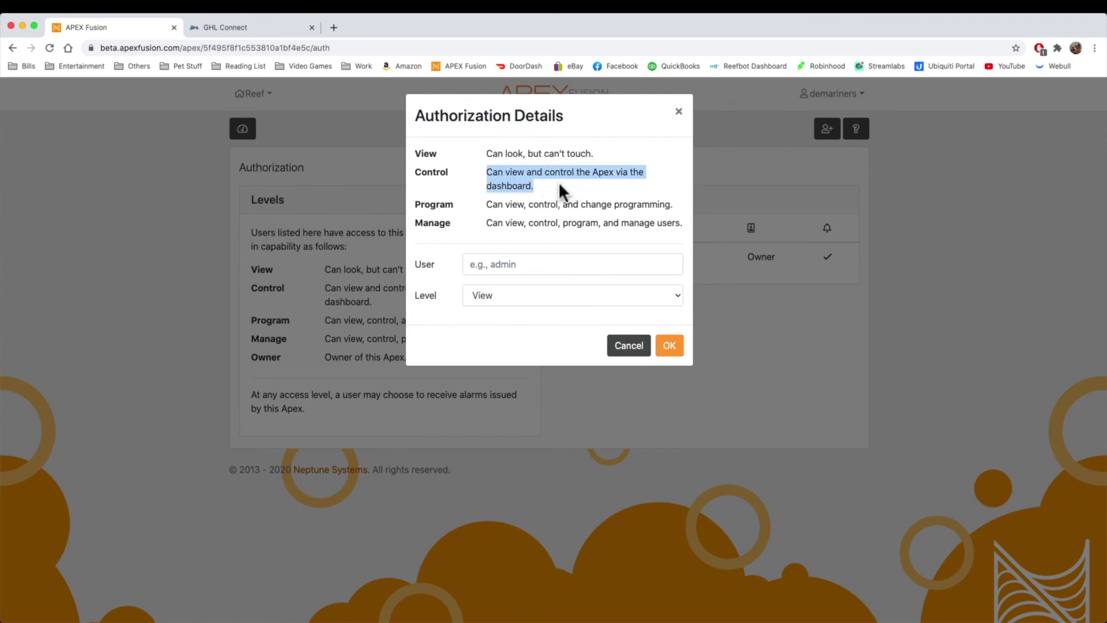
{"action": "left_click", "coordinate": [561, 189]}
{"action": "left_click_drag", "start_coordinate": [488, 153], "coordinate": [600, 163]}
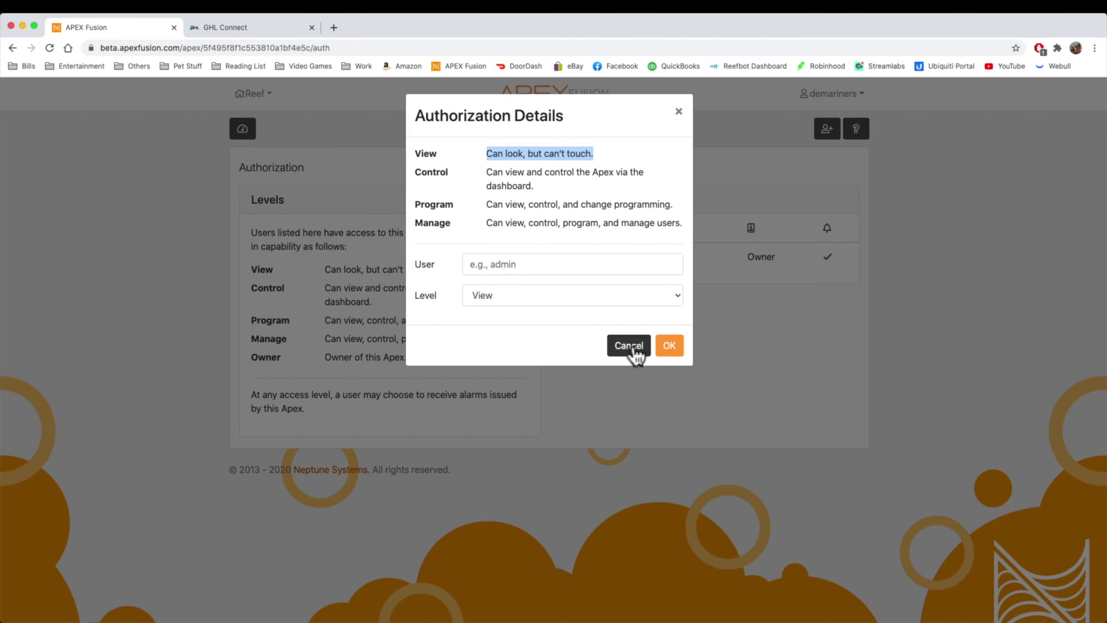
{"action": "left_click", "coordinate": [628, 346]}
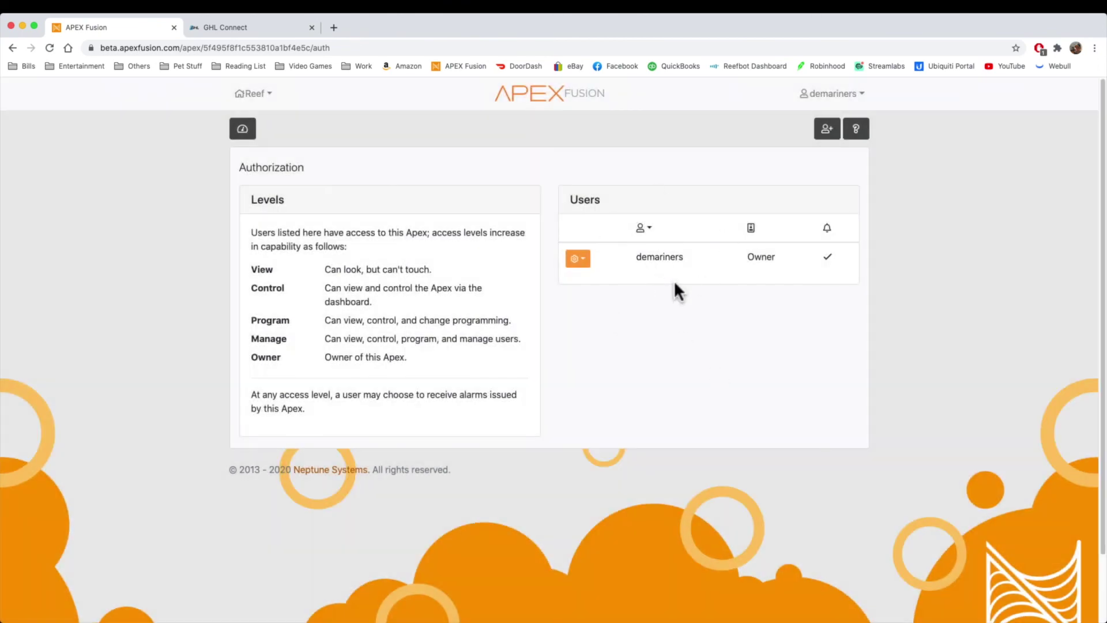
{"action": "left_click", "coordinate": [827, 128]}
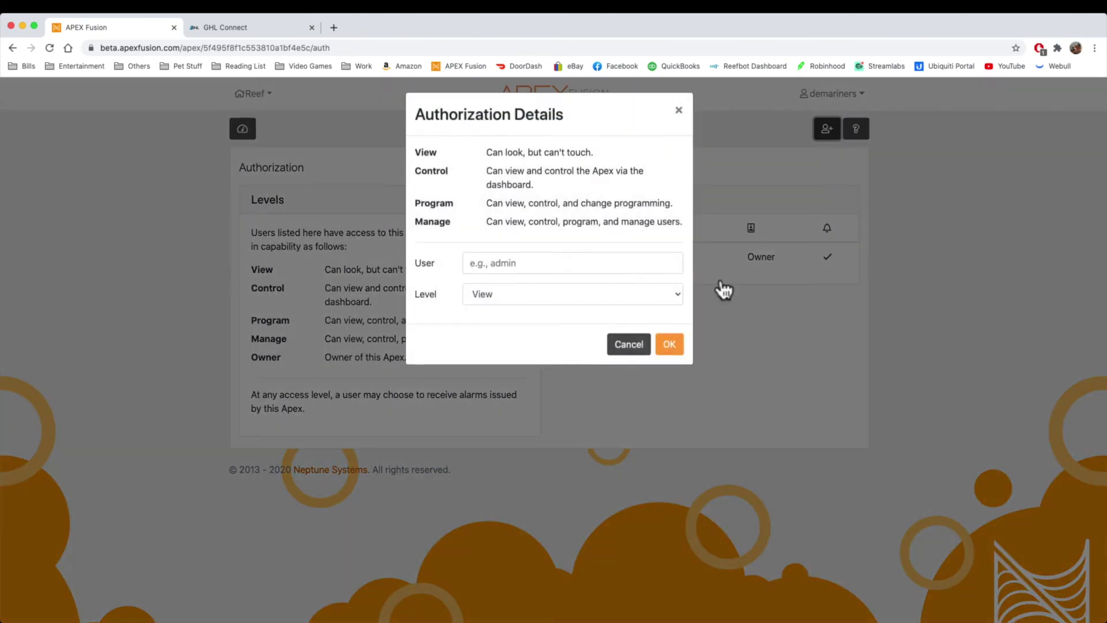
{"action": "left_click", "coordinate": [554, 256]}
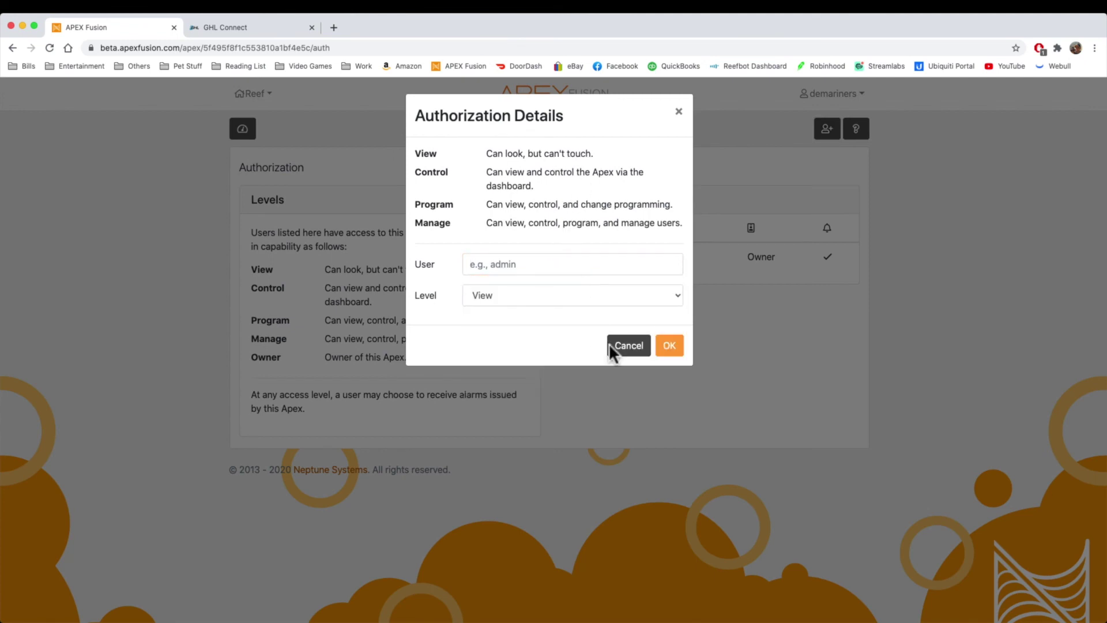
{"action": "left_click", "coordinate": [624, 351]}
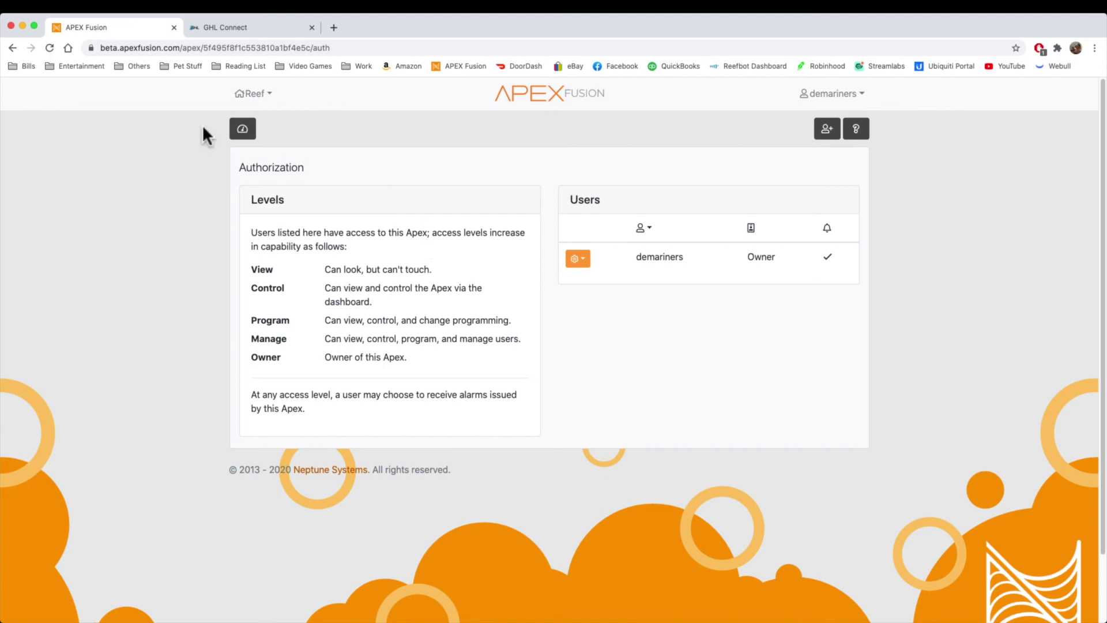
{"action": "left_click", "coordinate": [249, 129]}
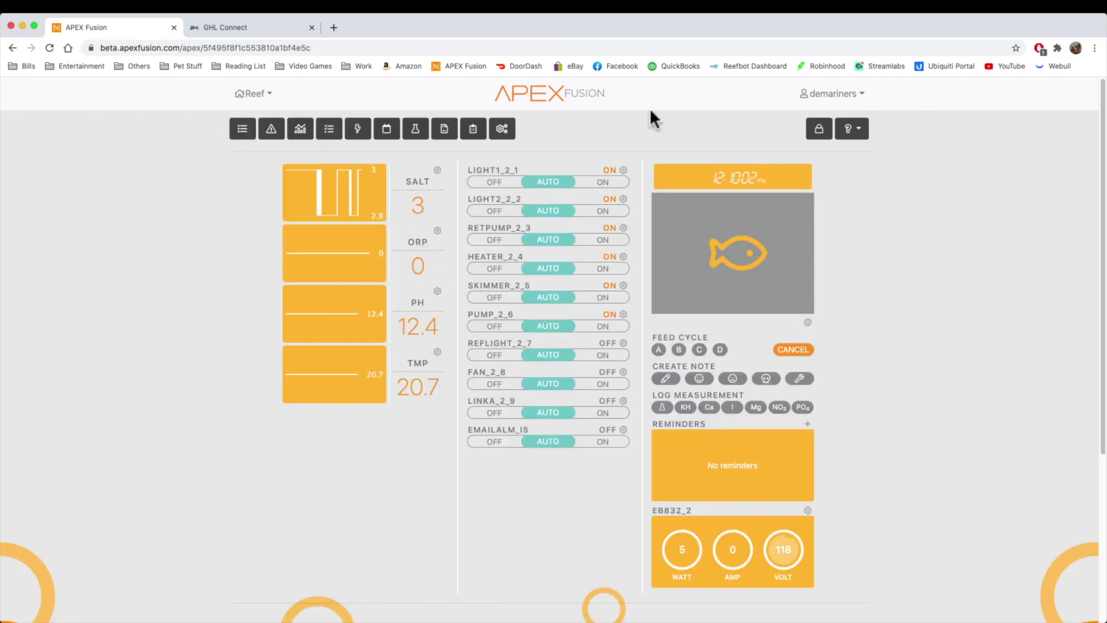
Step: Disconnect GHL Connect from the controller to reach the device list
{"action": "left_click", "coordinate": [230, 26]}
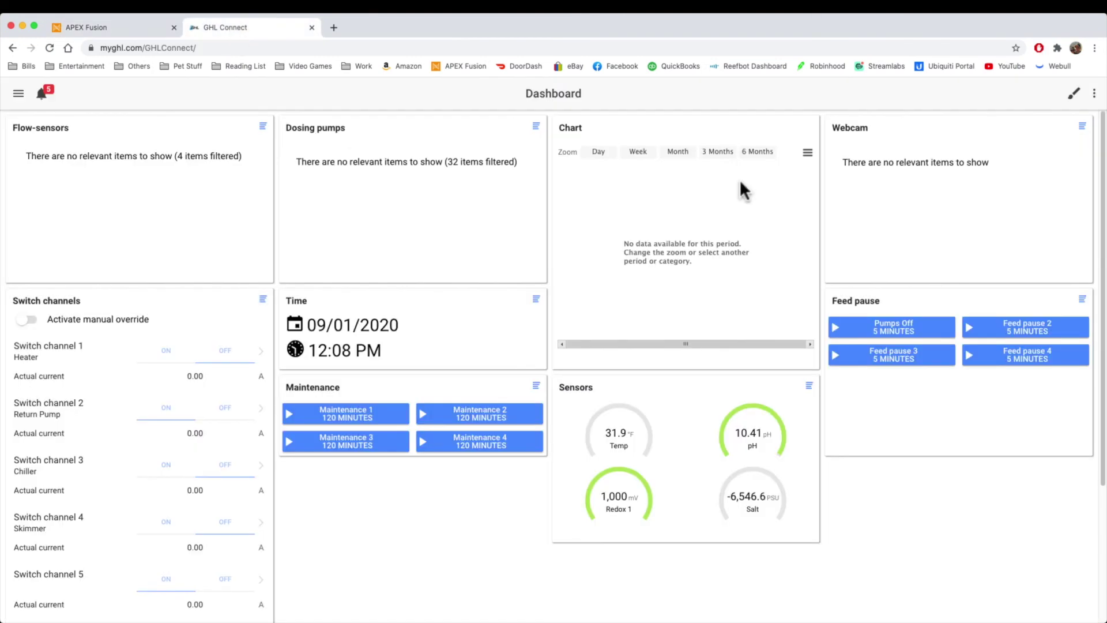
{"action": "left_click", "coordinate": [1093, 95]}
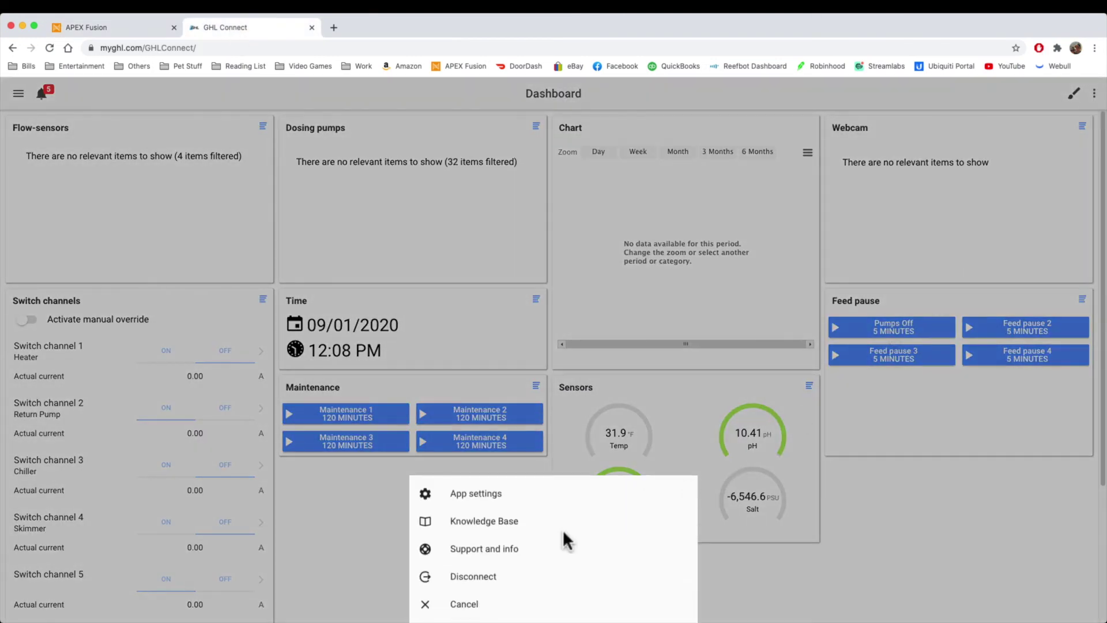
{"action": "left_click", "coordinate": [490, 573]}
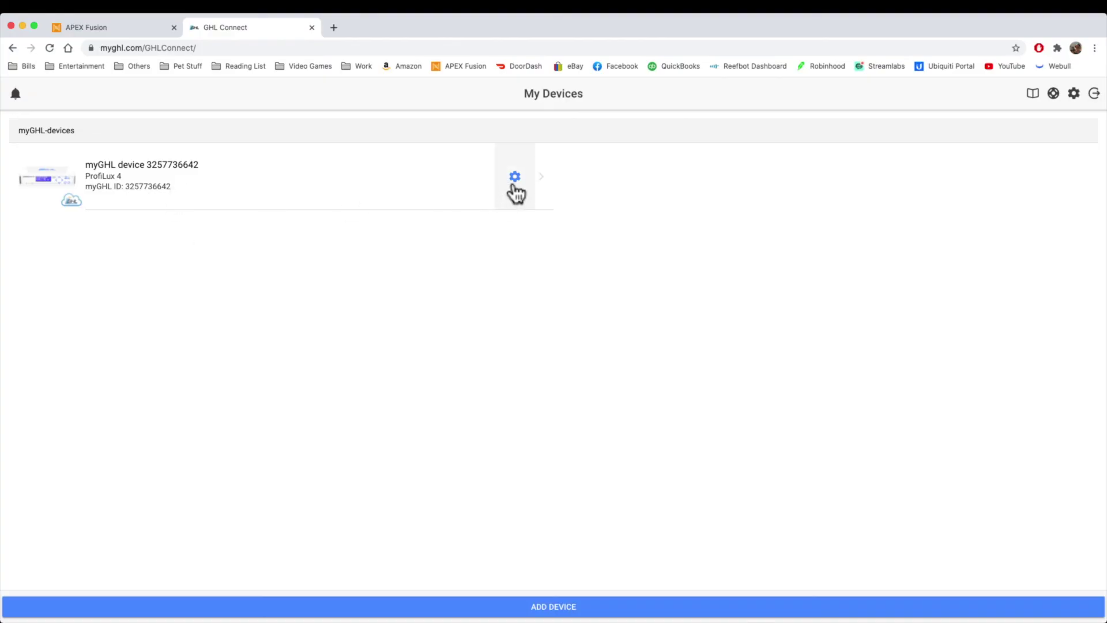
Step: Share the ProfiLux 4 device with a user's e-mail address, giving Read access only
{"action": "left_click", "coordinate": [514, 180]}
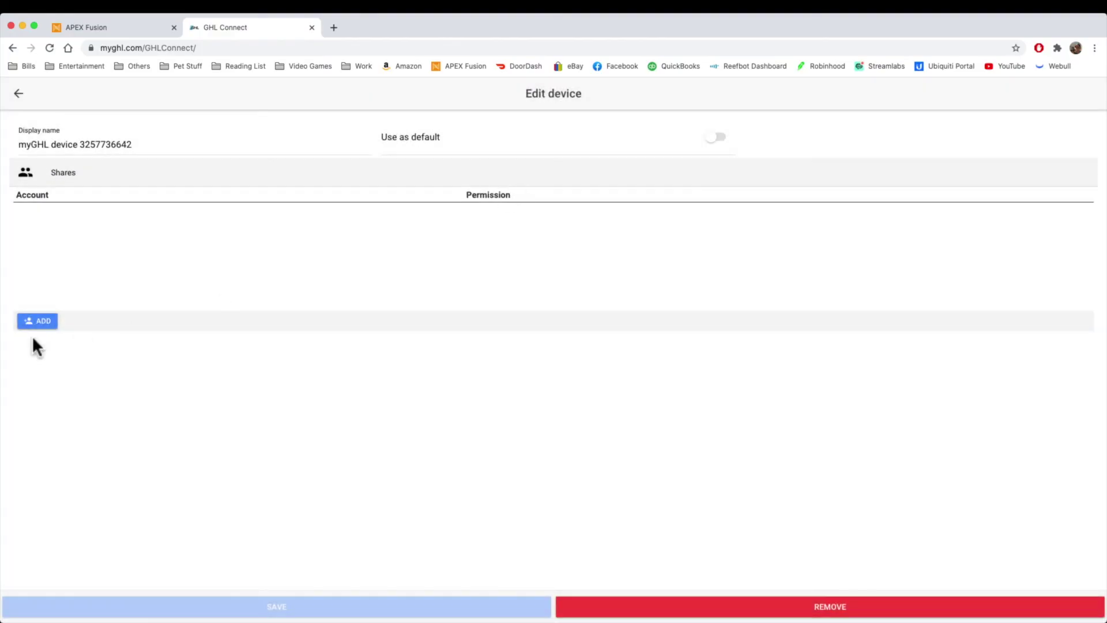
{"action": "left_click", "coordinate": [38, 322]}
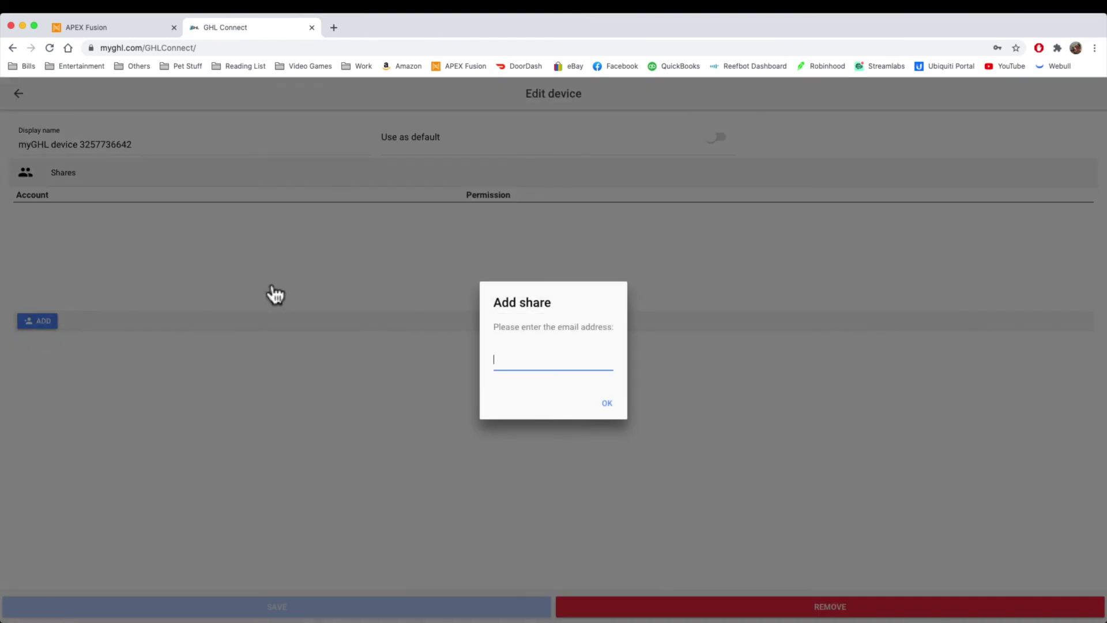
{"action": "left_click", "coordinate": [606, 402]}
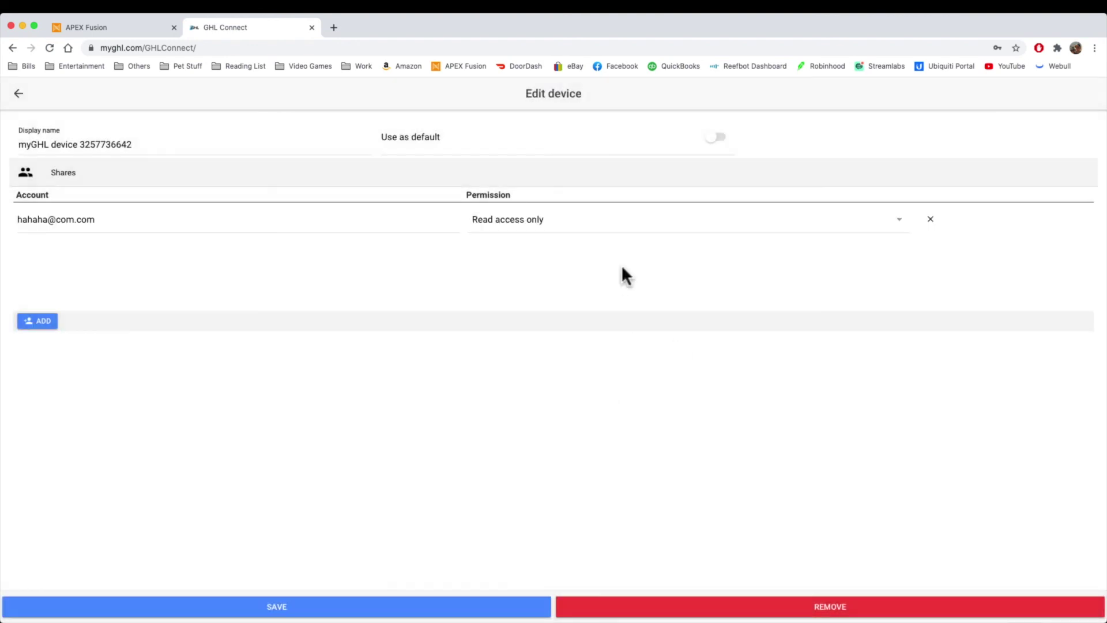
{"action": "left_click", "coordinate": [573, 224]}
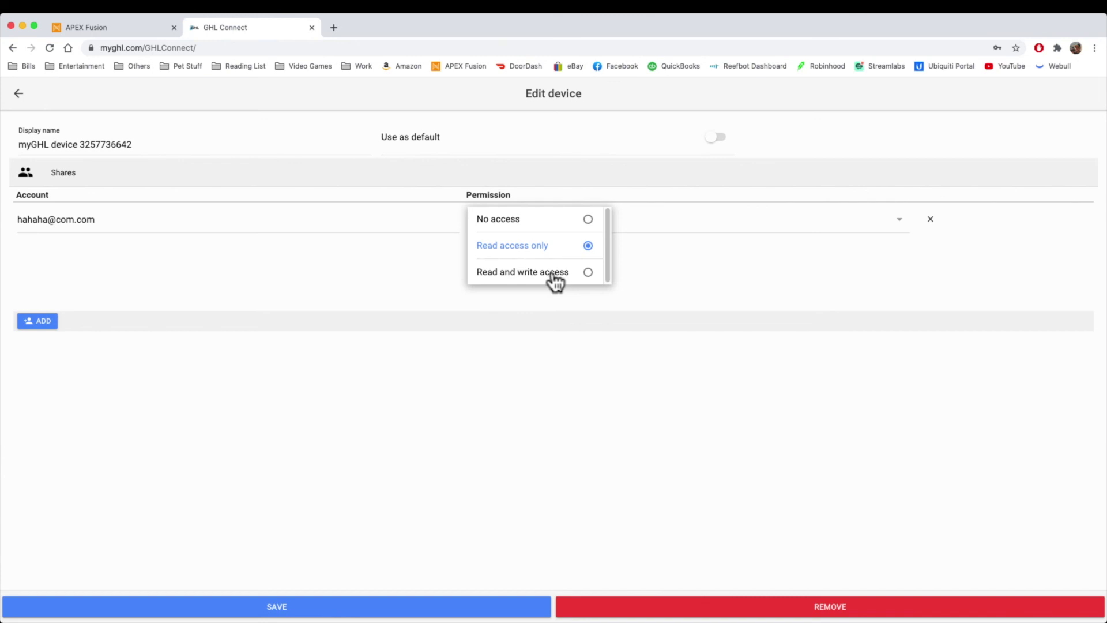
{"action": "left_click", "coordinate": [948, 290]}
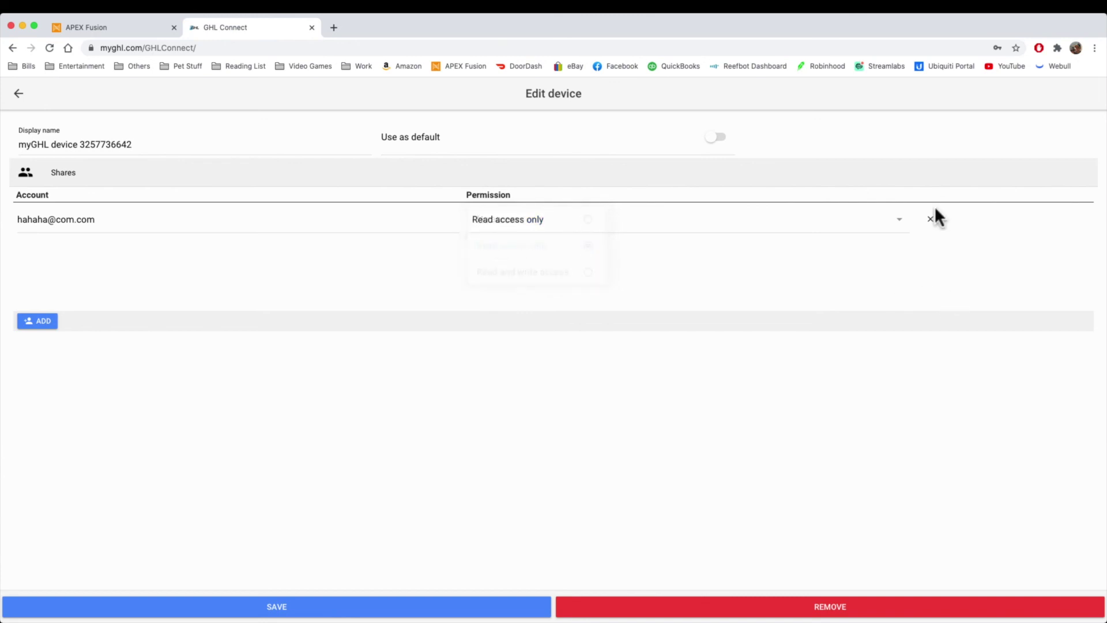